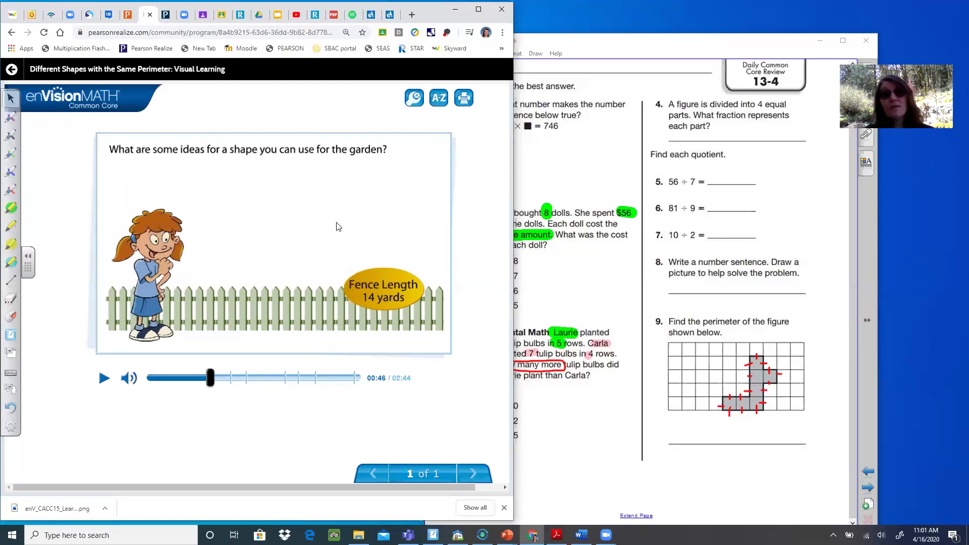
- Play the Visual Learning perimeter video prompt by prompt, from the garden shape ideas through checking the 14-yard rectangle's perimeter
{"action": "key", "text": "space"}
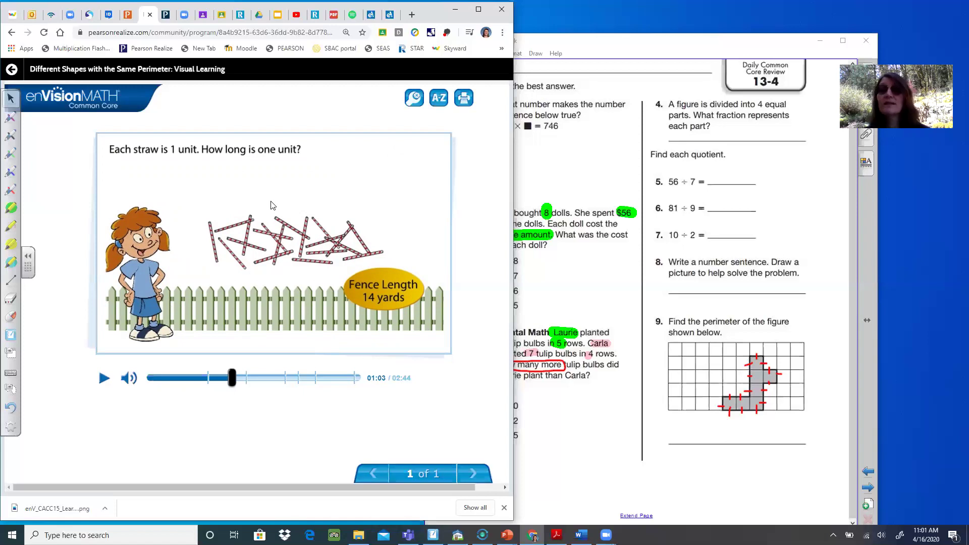
{"action": "key", "text": "space"}
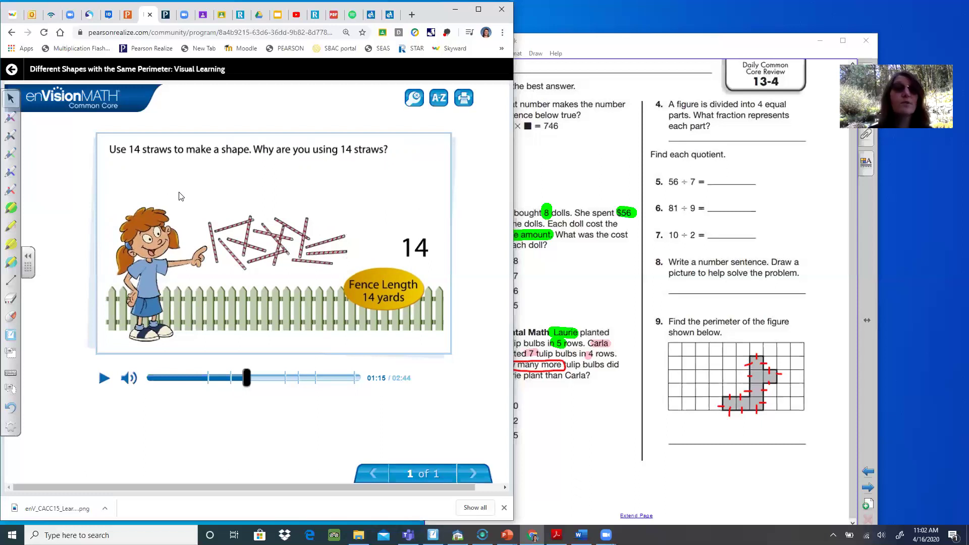
{"action": "key", "text": "space"}
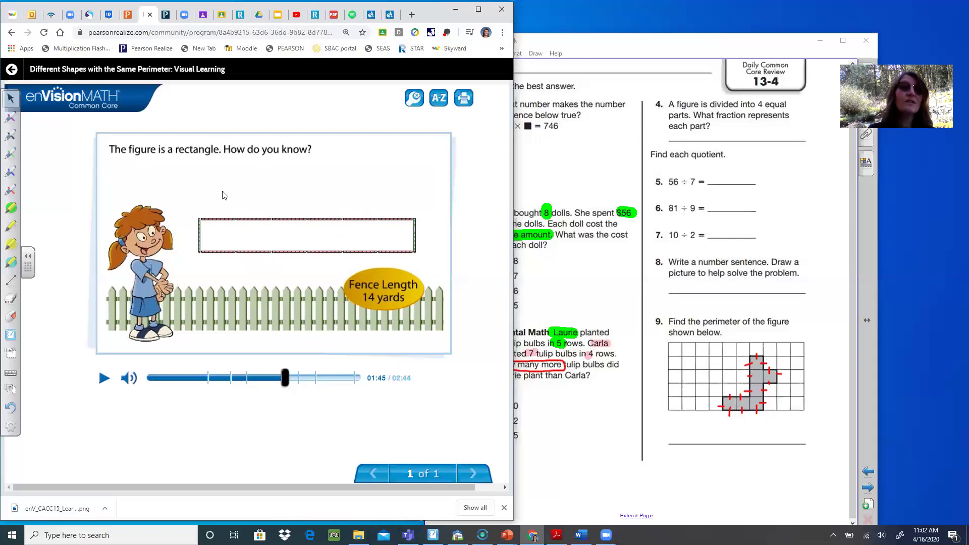
{"action": "key", "text": "space"}
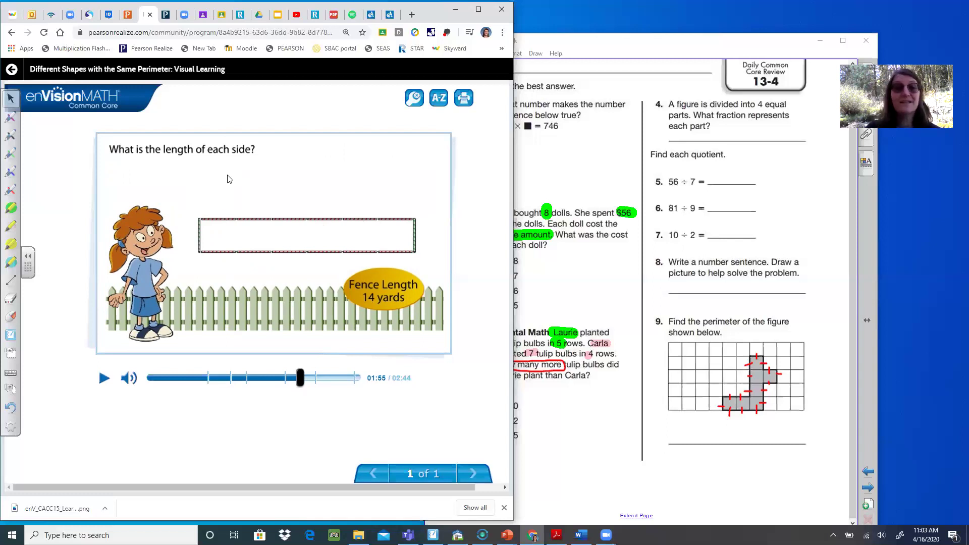
{"action": "key", "text": "space"}
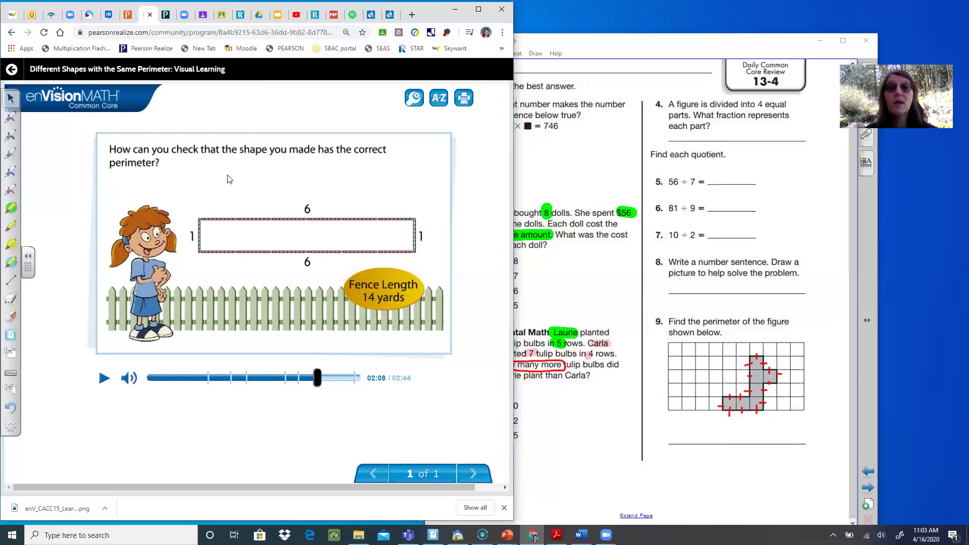
{"action": "key", "text": "space"}
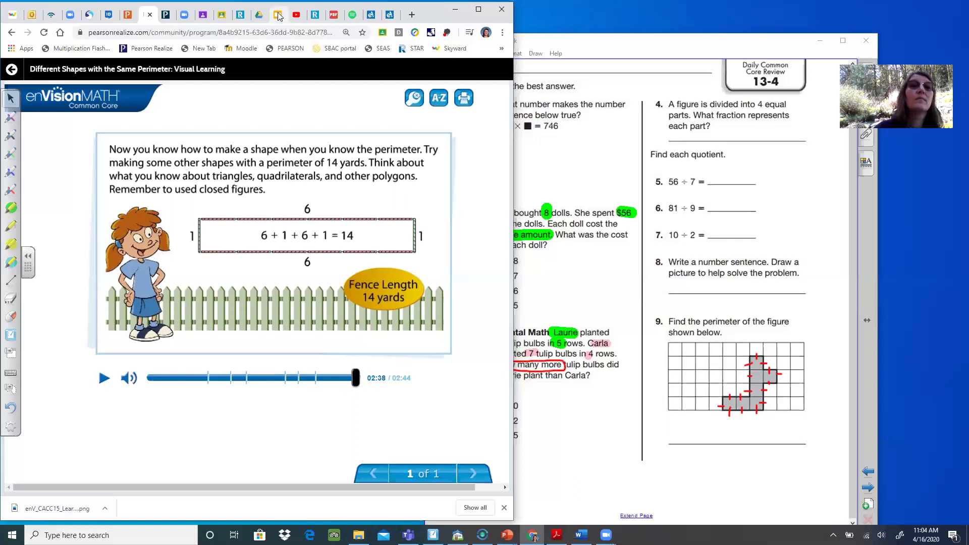
- Open the 13.4 teacher sample slide and arrange it side by side with the Lesson 13-4 page in SMART Notebook
{"action": "left_click", "coordinate": [279, 17]}
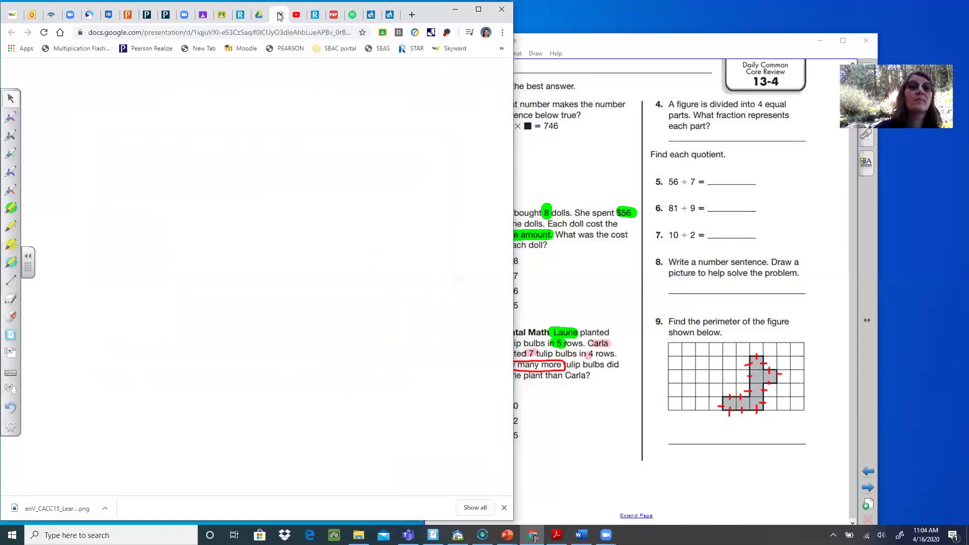
{"action": "left_click", "coordinate": [616, 59]}
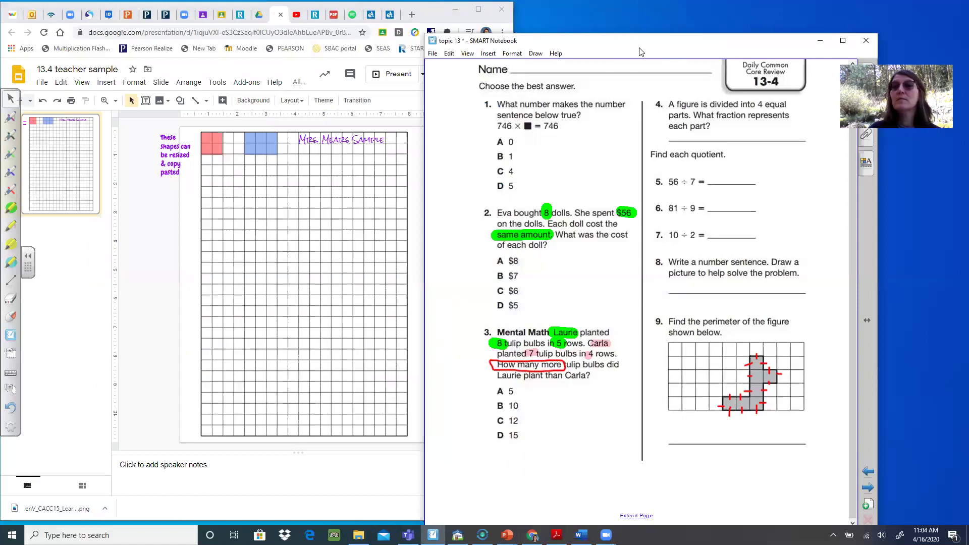
{"action": "left_click_drag", "start_coordinate": [640, 49], "coordinate": [725, 25]}
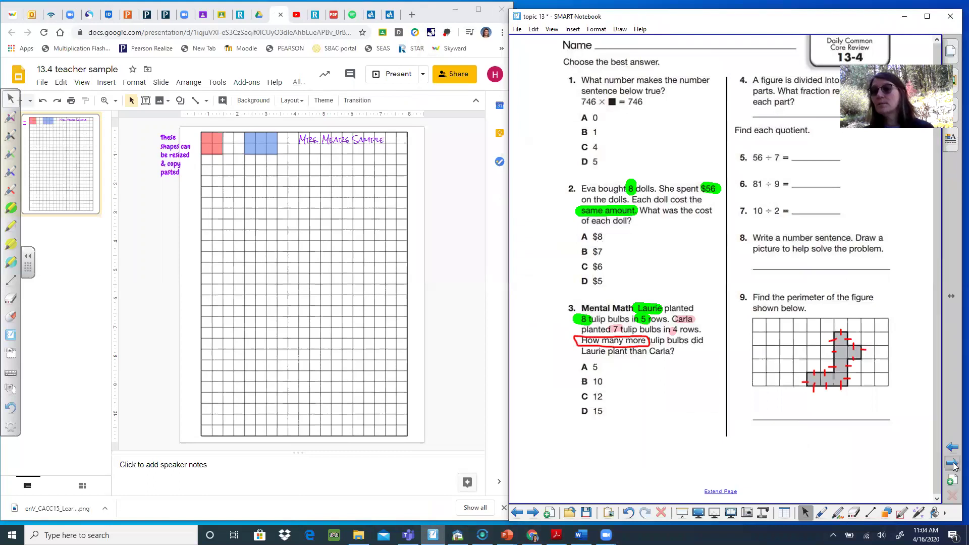
{"action": "left_click", "coordinate": [953, 465]}
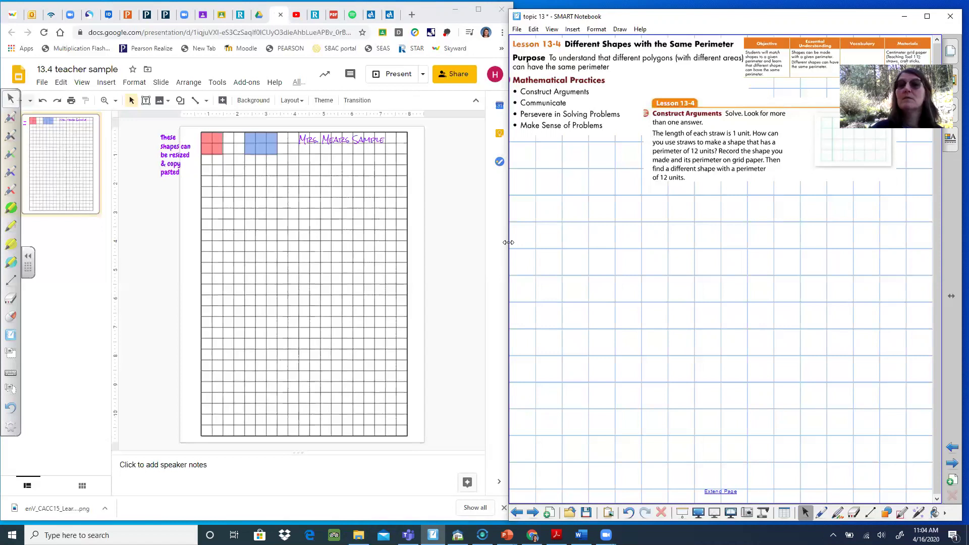
{"action": "left_click_drag", "start_coordinate": [508, 242], "coordinate": [558, 247]}
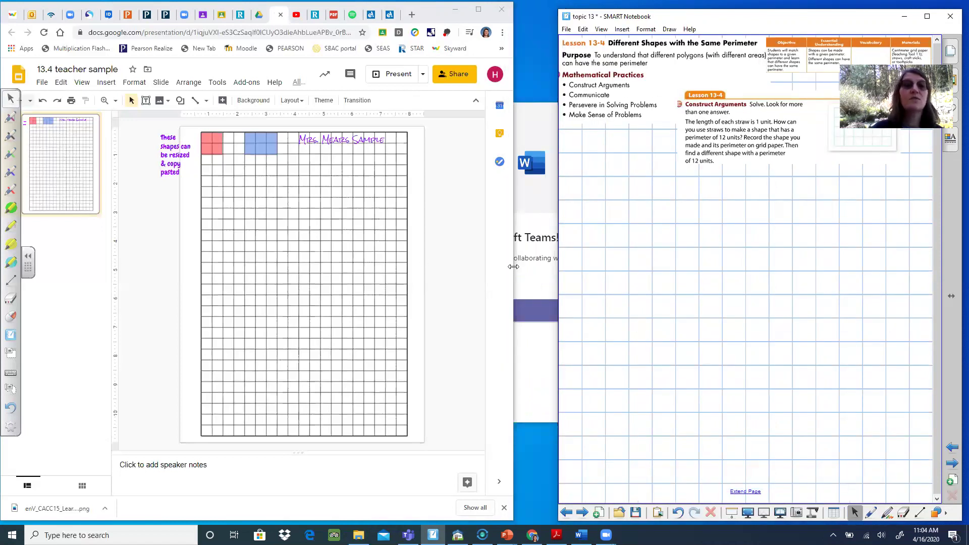
{"action": "left_click_drag", "start_coordinate": [514, 267], "coordinate": [561, 267]}
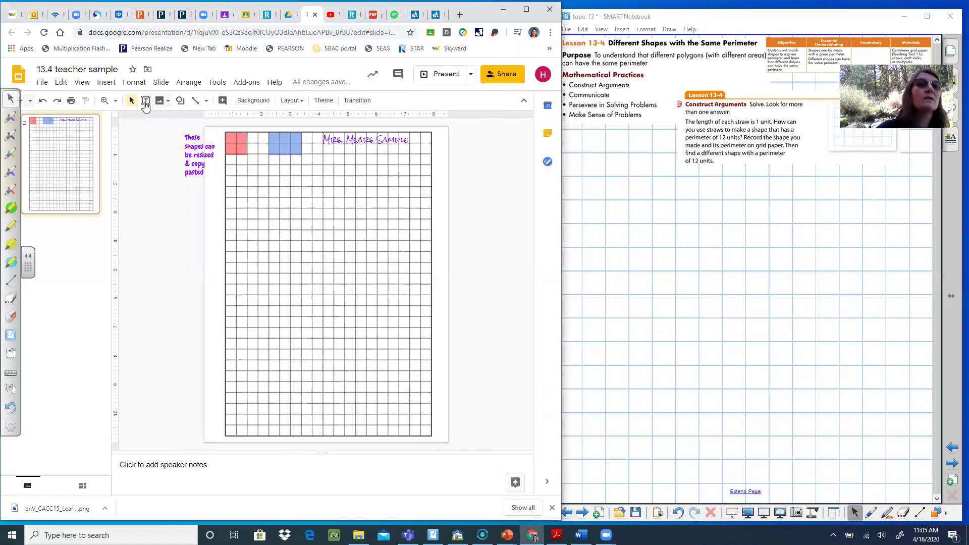
- Duplicate the red 2 by 2 square, place the copy one row below it, and widen it to four grid squares
{"action": "left_click", "coordinate": [116, 102]}
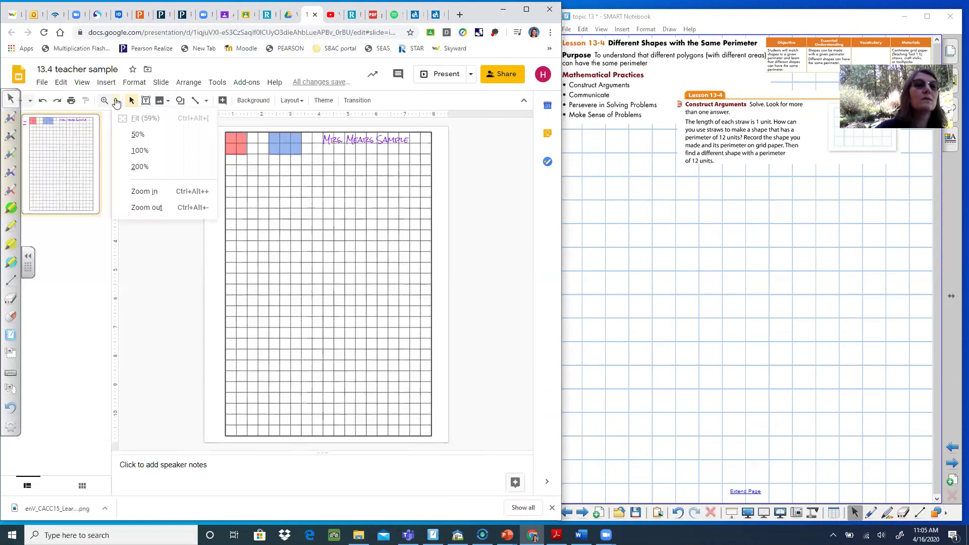
{"action": "left_click", "coordinate": [132, 154]}
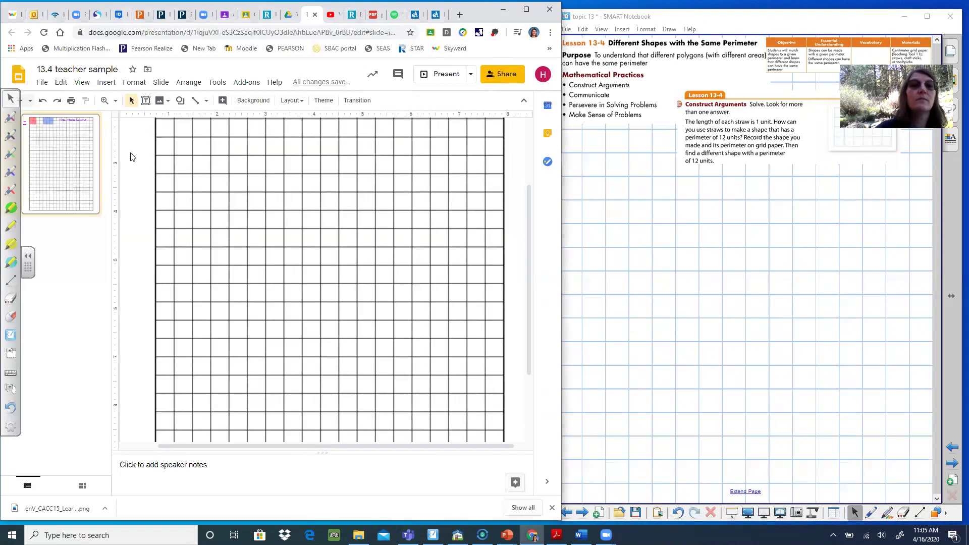
{"action": "left_click_drag", "start_coordinate": [526, 257], "coordinate": [523, 169]}
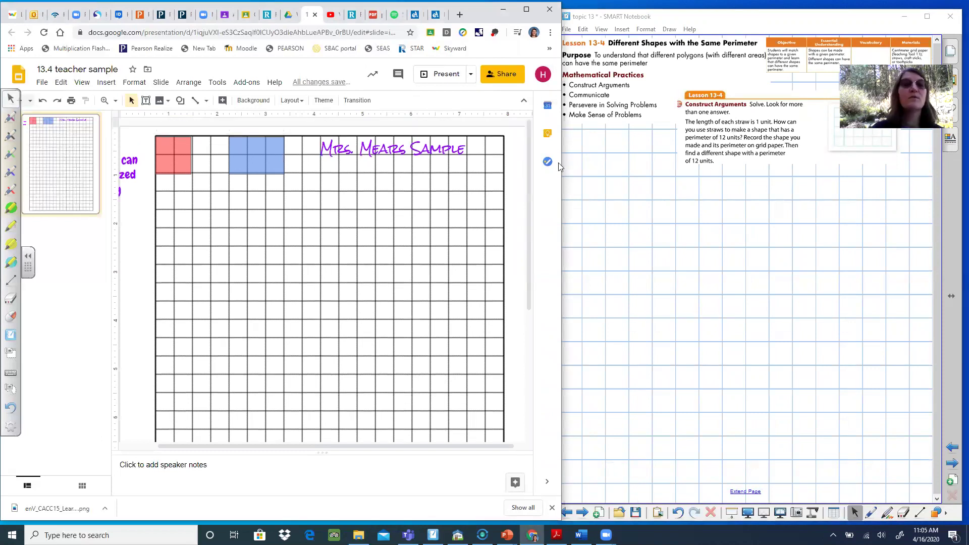
{"action": "left_click", "coordinate": [175, 149]}
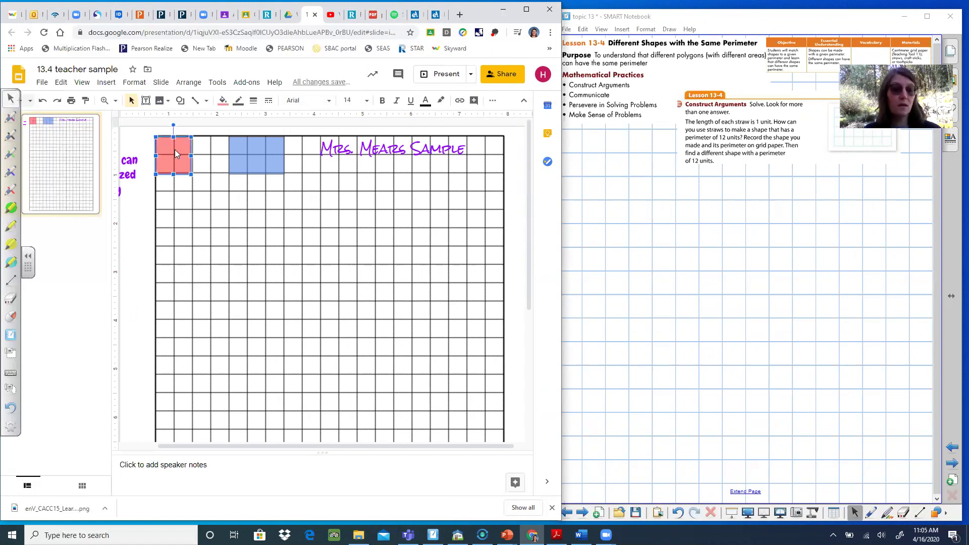
{"action": "key", "text": "ctrl+d"}
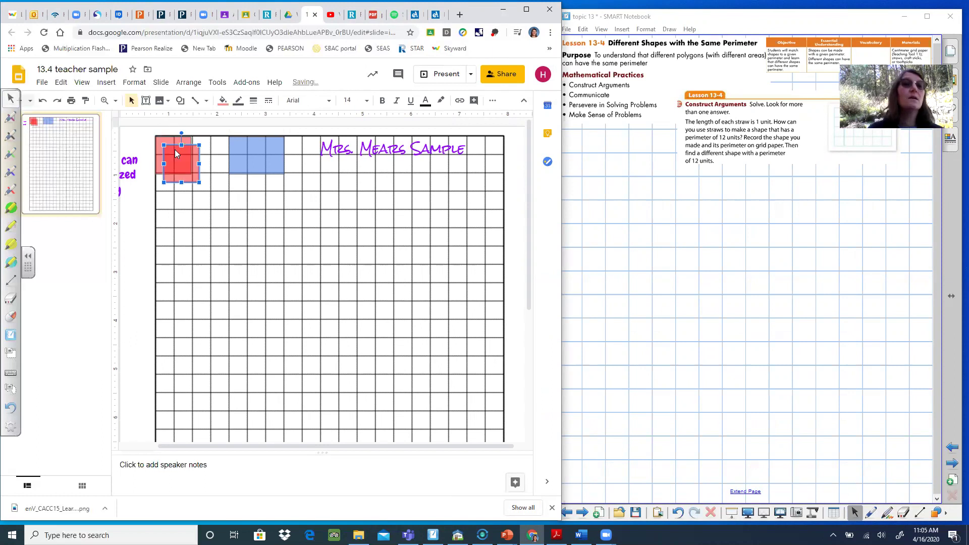
{"action": "left_click_drag", "start_coordinate": [176, 154], "coordinate": [164, 194]}
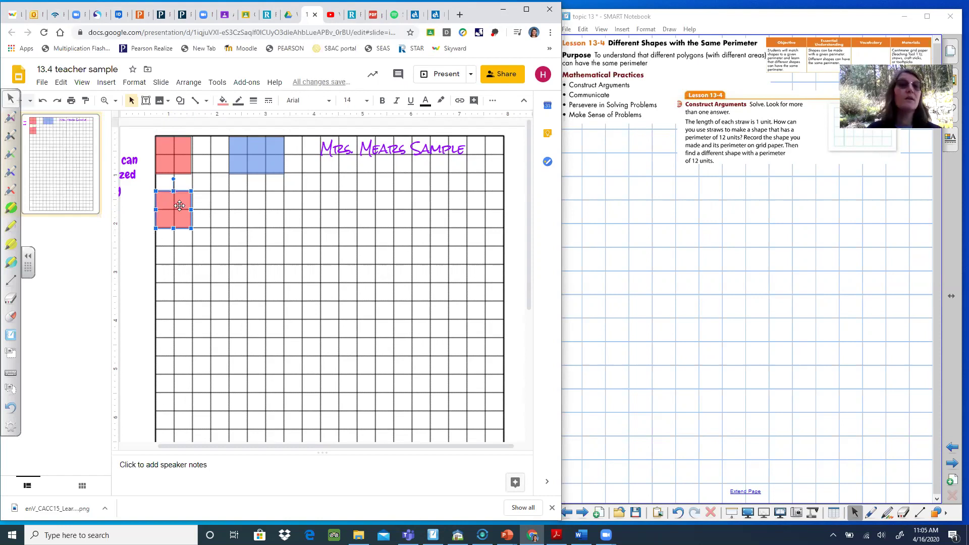
{"action": "left_click_drag", "start_coordinate": [191, 208], "coordinate": [210, 209]}
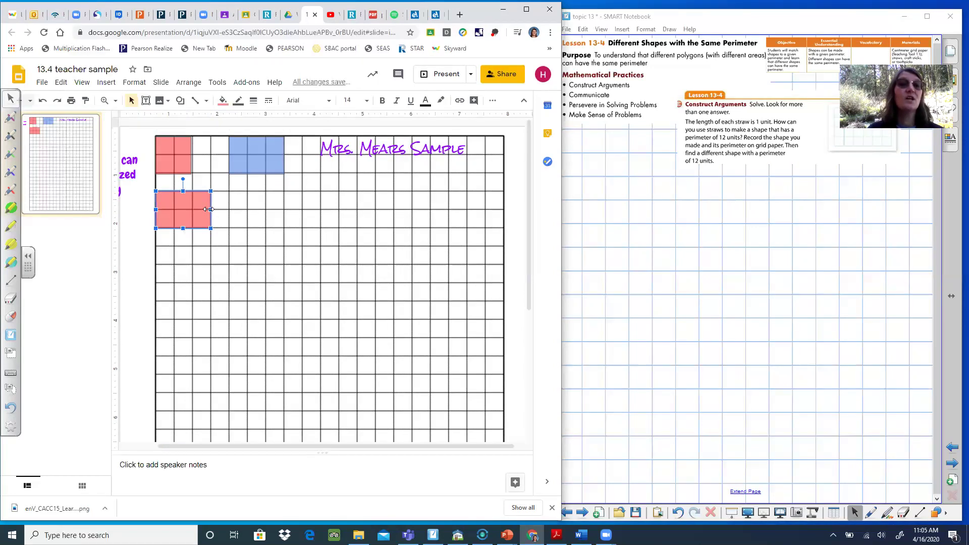
{"action": "left_click_drag", "start_coordinate": [208, 209], "coordinate": [229, 208]}
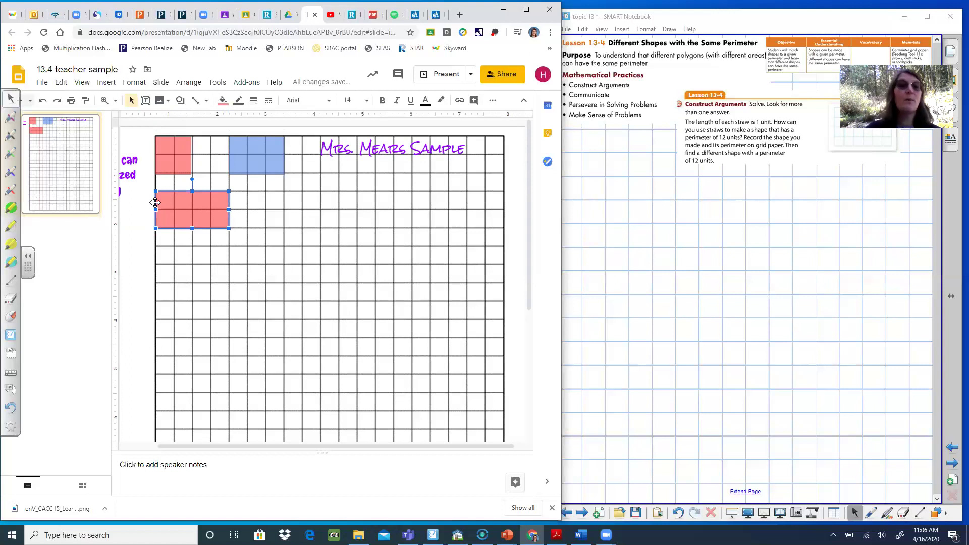
- Copy the "These shapes can be resized & copy pasted" note and place the copy beside the 4 by 2 red rectangle
{"action": "left_click", "coordinate": [127, 170]}
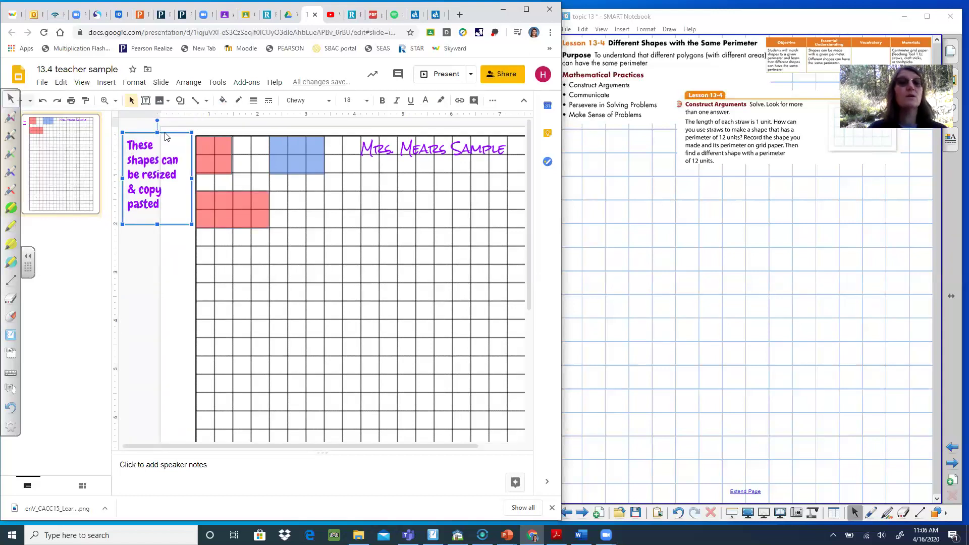
{"action": "key", "text": "ctrl+c"}
{"action": "key", "text": "ctrl+v"}
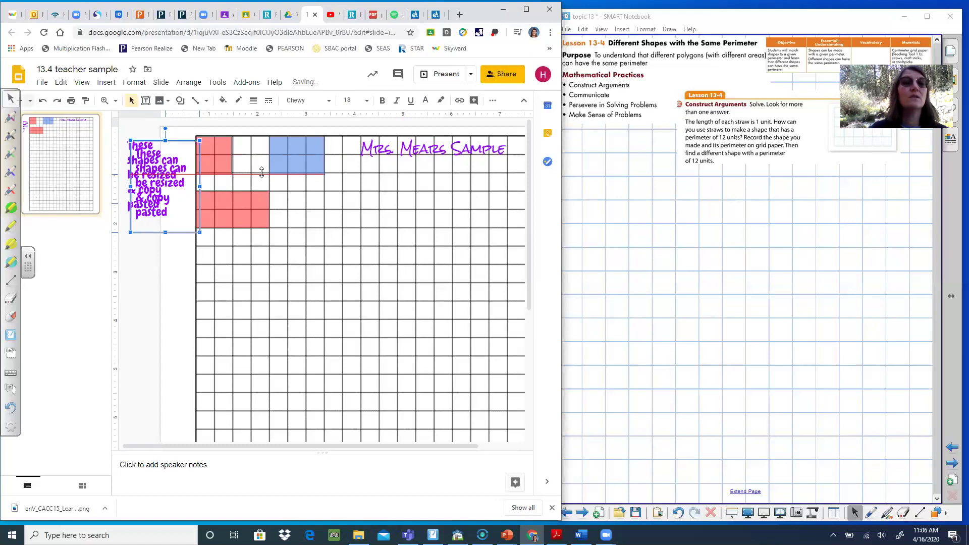
{"action": "left_click_drag", "start_coordinate": [183, 141], "coordinate": [328, 191]}
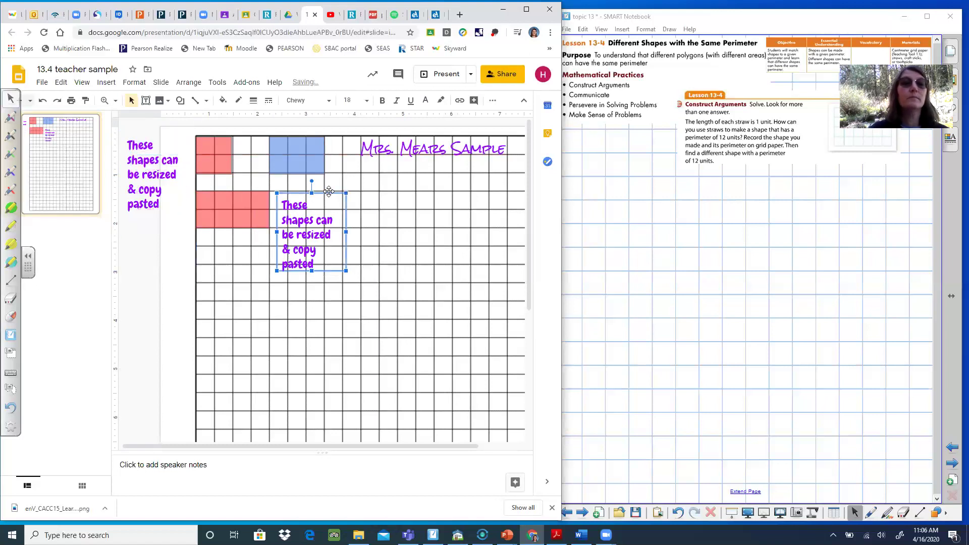
- Replace the copied note's text with "Rectangle Perimter = 12 units"
{"action": "left_click_drag", "start_coordinate": [317, 265], "coordinate": [282, 209]}
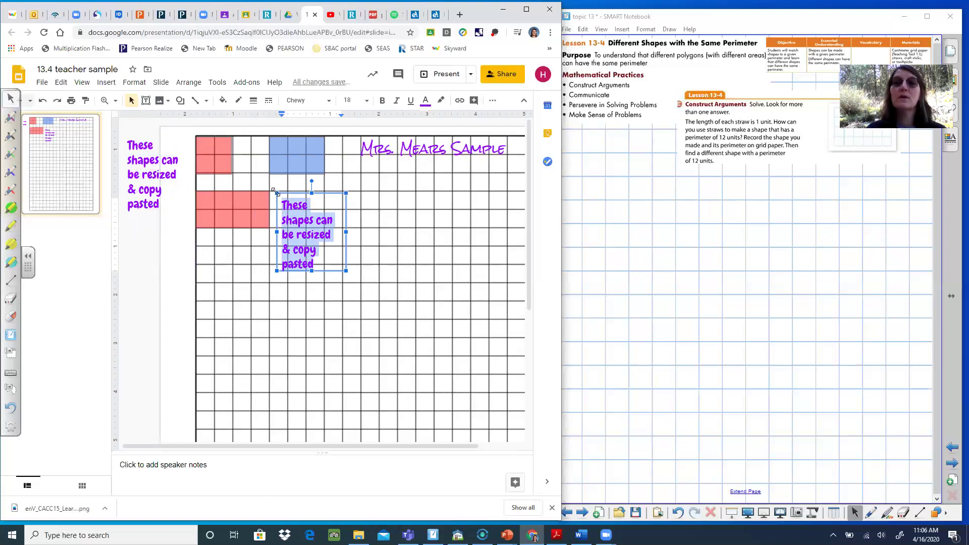
{"action": "type", "text": "Rect"}
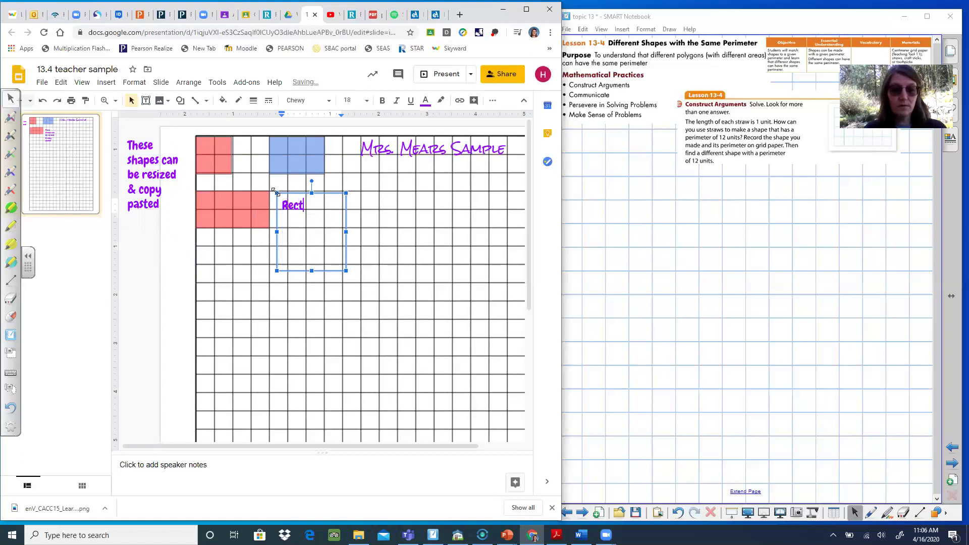
{"action": "type", "text": "angle Perimter"}
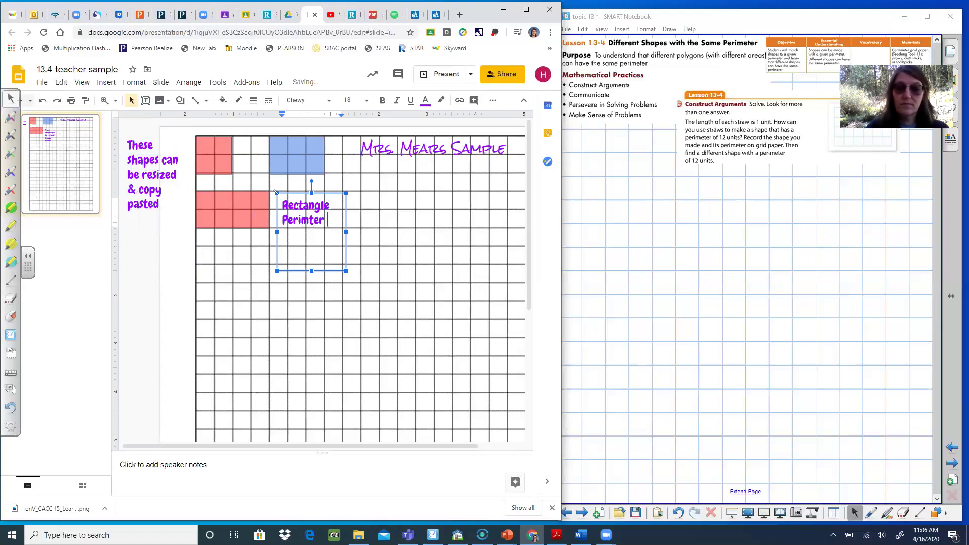
{"action": "type", "text": " = "}
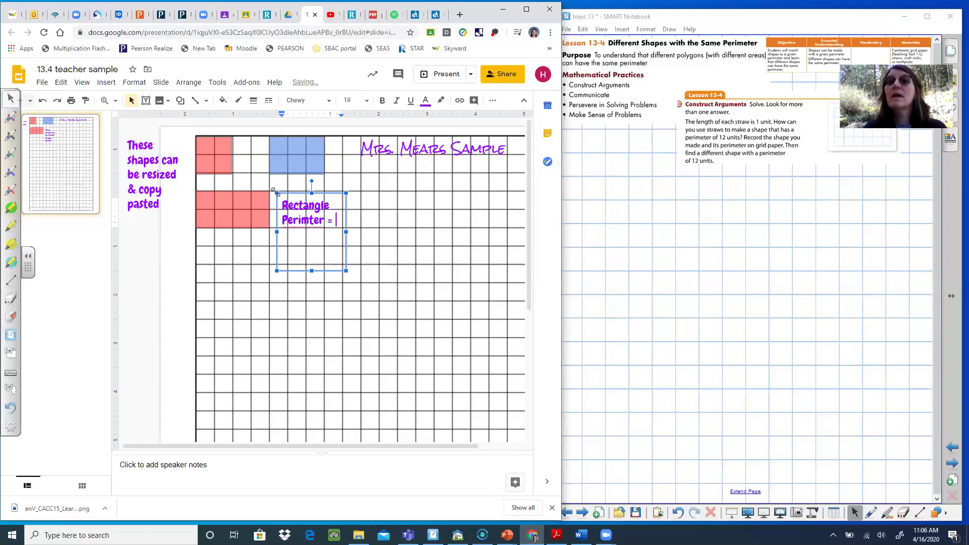
{"action": "type", "text": "12 unitsd"}
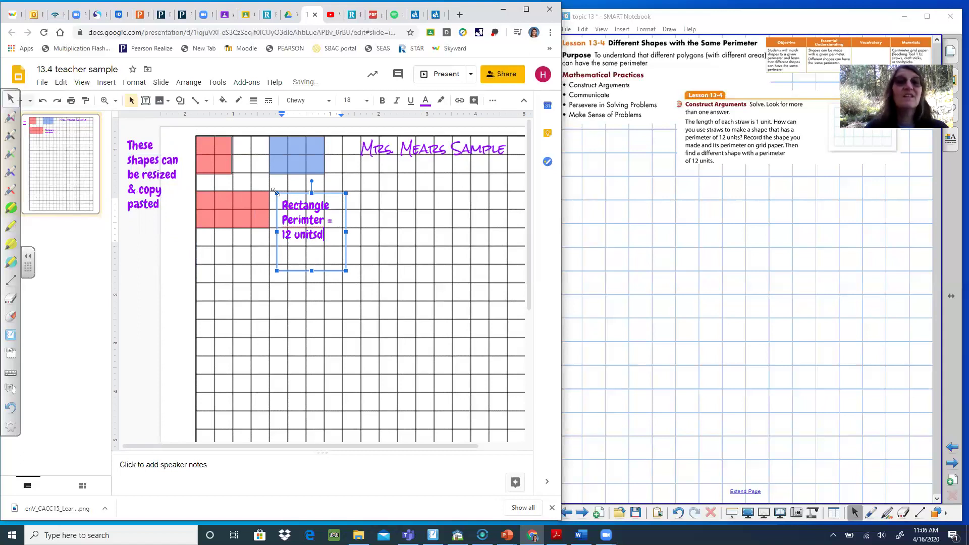
{"action": "key", "text": "BackSpace"}
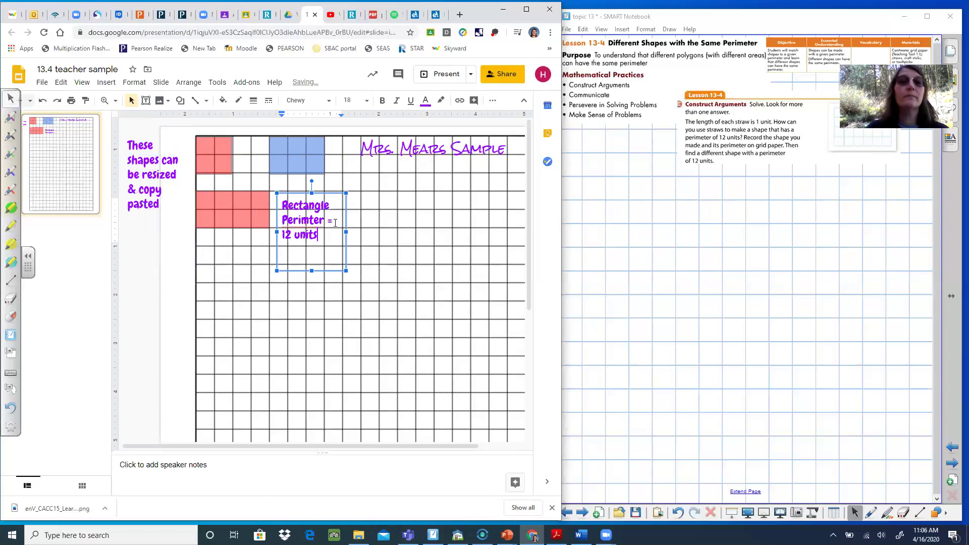
- Correct the label's spelling to "Perimeter" and resize its text box to fit the text on one line
{"action": "key", "text": "Escape"}
{"action": "left_click_drag", "start_coordinate": [371, 230], "coordinate": [425, 228]}
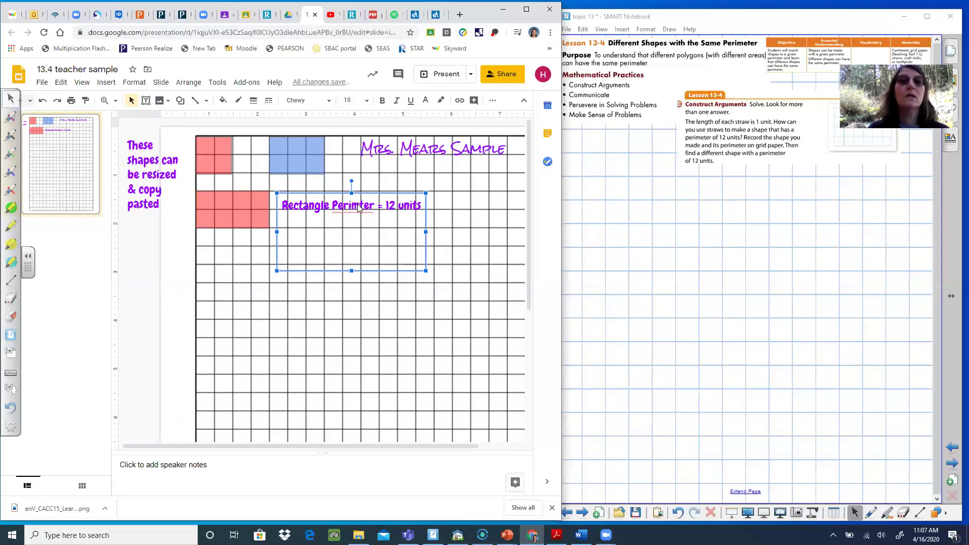
{"action": "left_click", "coordinate": [362, 206]}
{"action": "type", "text": "e"}
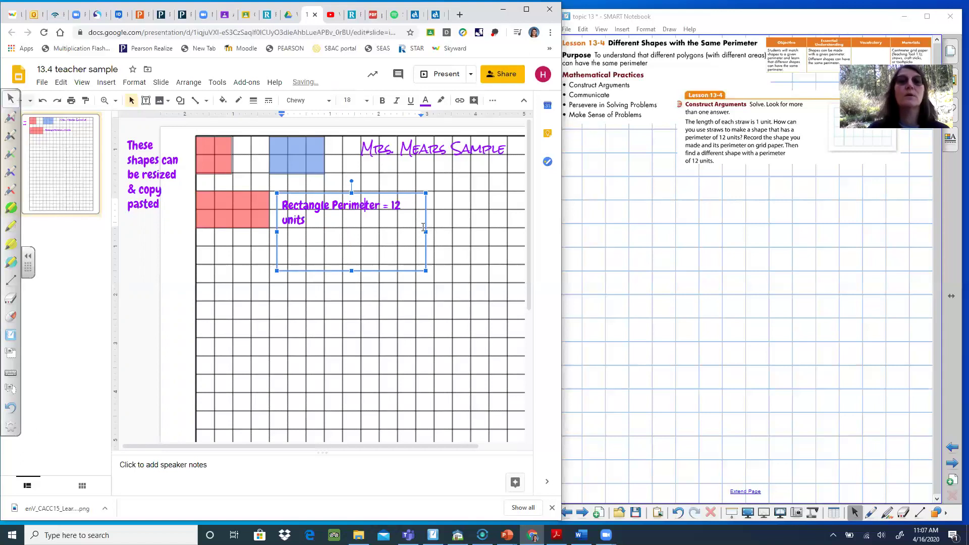
{"action": "left_click_drag", "start_coordinate": [423, 231], "coordinate": [463, 232]}
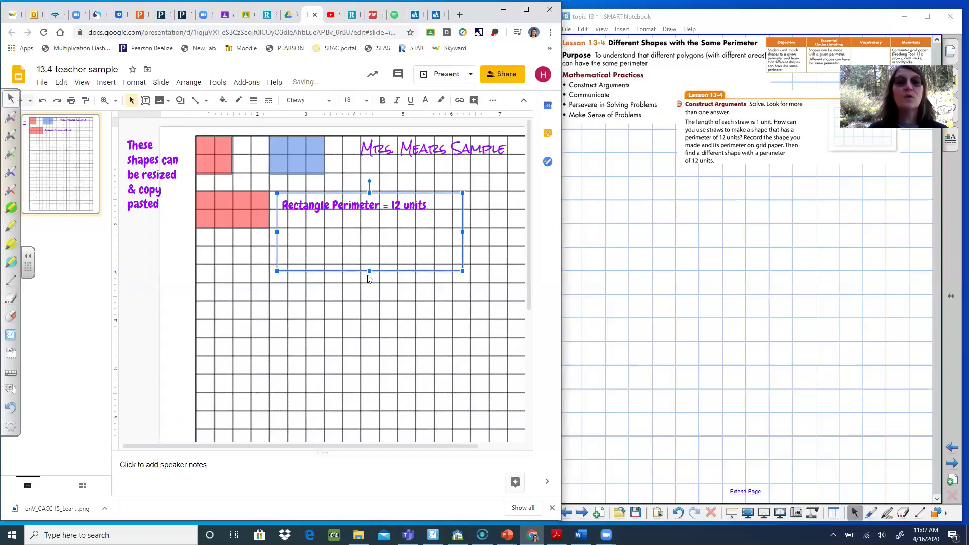
{"action": "left_click_drag", "start_coordinate": [364, 220], "coordinate": [366, 218]}
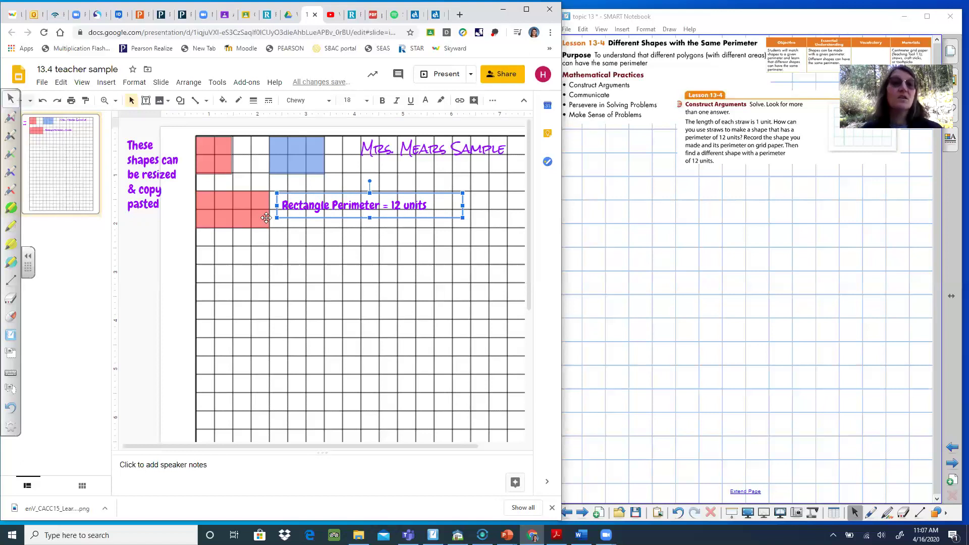
- Switch to SMART Notebook and go to the following page, with the Other Examples and guided practice problems
{"action": "left_click", "coordinate": [657, 224]}
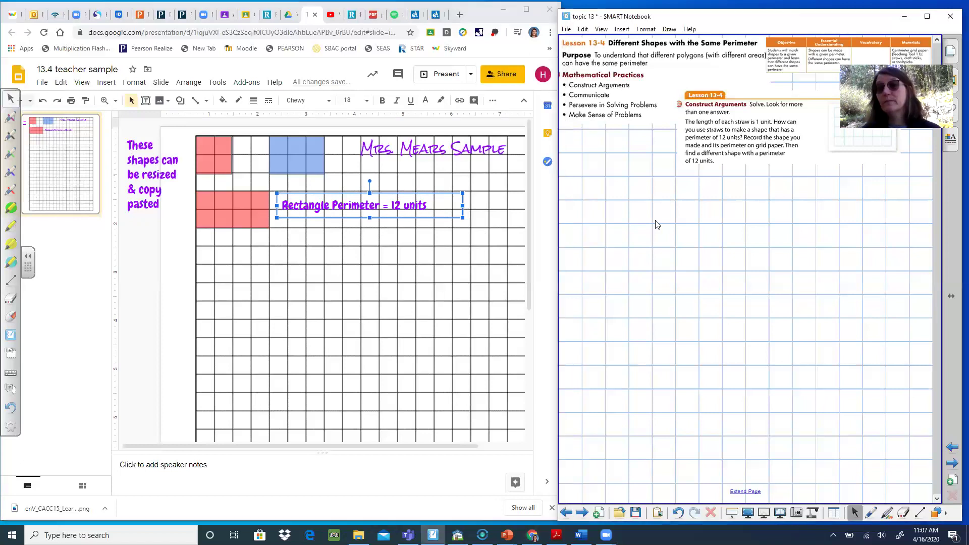
{"action": "left_click", "coordinate": [953, 465]}
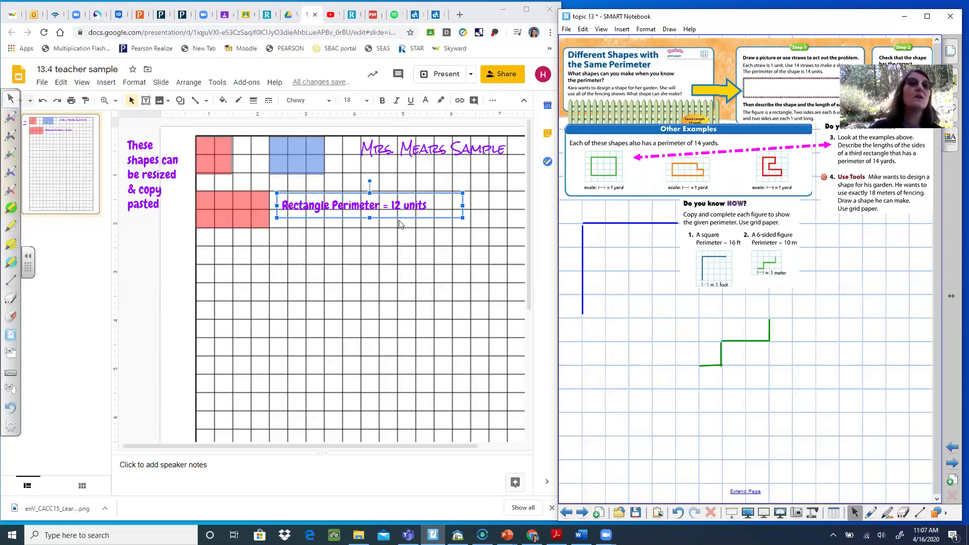
- Switch to Google Slides and draw a horizontal line 4 grid units long below the red 4 by 2 rectangle, with a 4px weight
{"action": "left_click", "coordinate": [195, 102]}
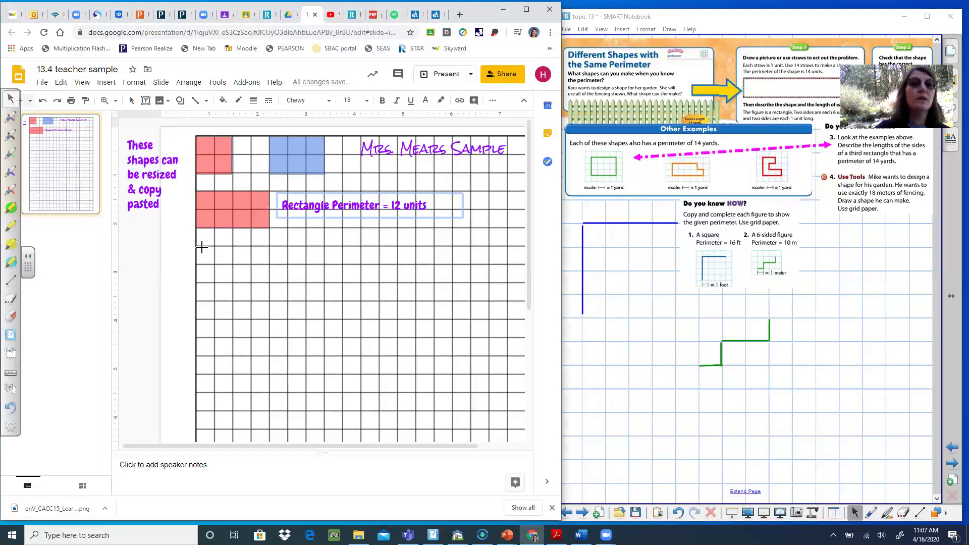
{"action": "left_click_drag", "start_coordinate": [196, 246], "coordinate": [270, 246]}
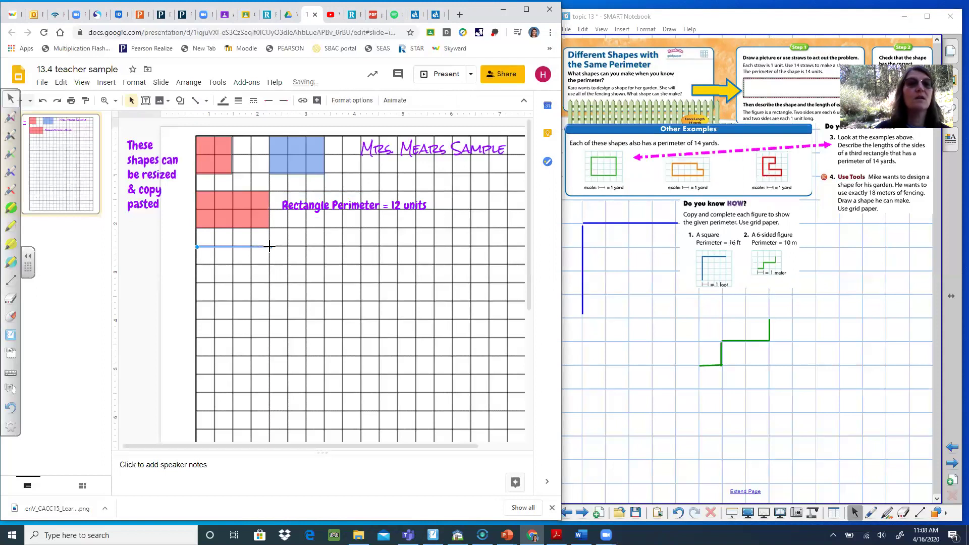
{"action": "left_click", "coordinate": [239, 102]}
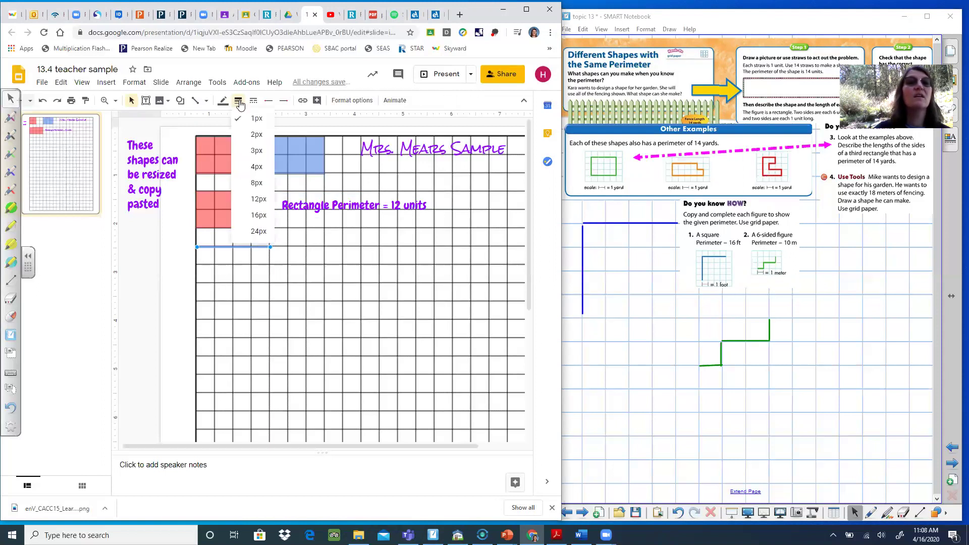
{"action": "left_click", "coordinate": [244, 173]}
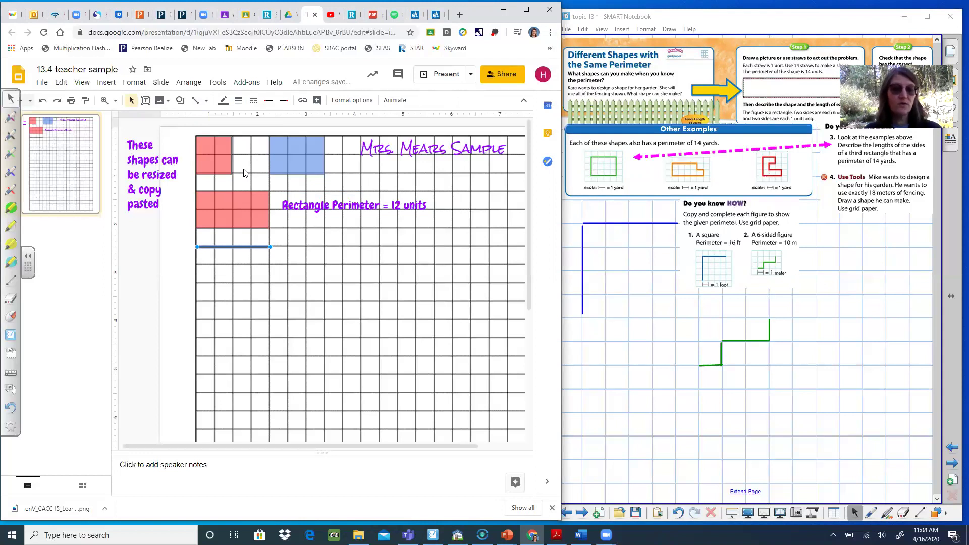
- Duplicate the line twice and reposition the copies as vertical 4-unit sides running down from both ends of the horizontal line
{"action": "key", "text": "ctrl+v"}
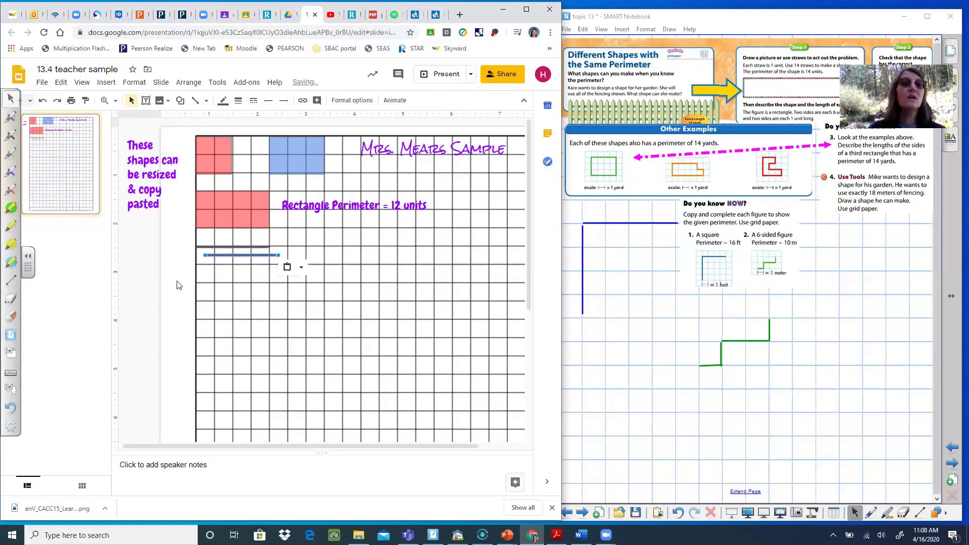
{"action": "left_click_drag", "start_coordinate": [204, 255], "coordinate": [196, 249]}
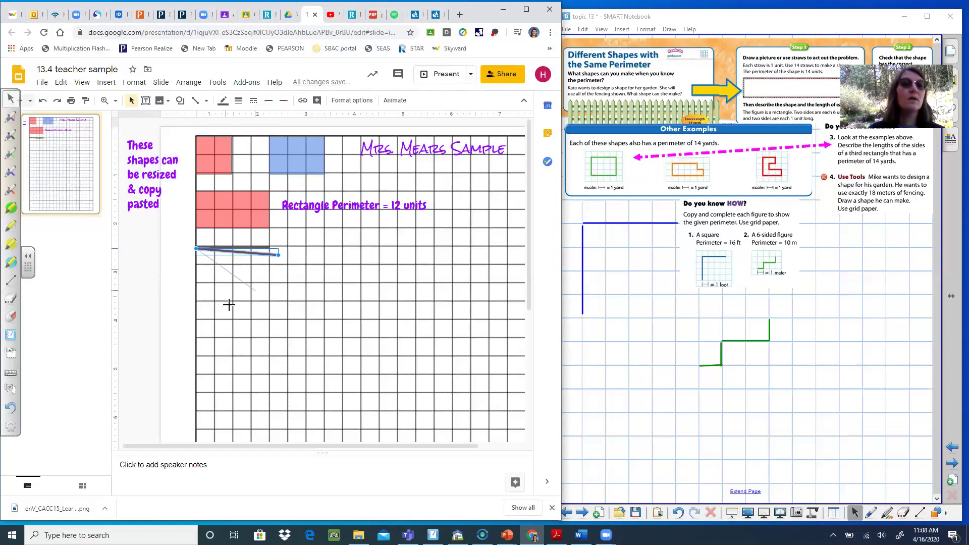
{"action": "left_click_drag", "start_coordinate": [194, 321], "coordinate": [195, 320]}
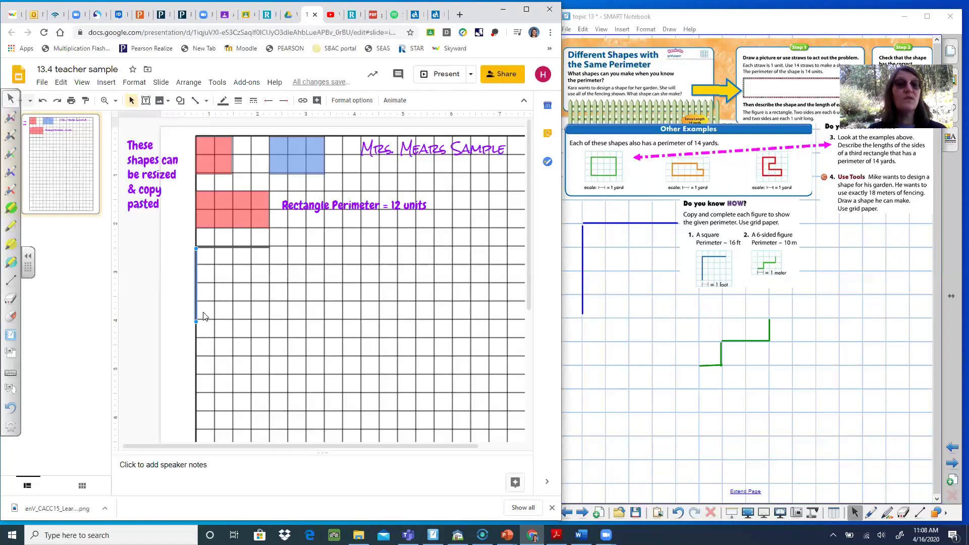
{"action": "key", "text": "ctrl+v"}
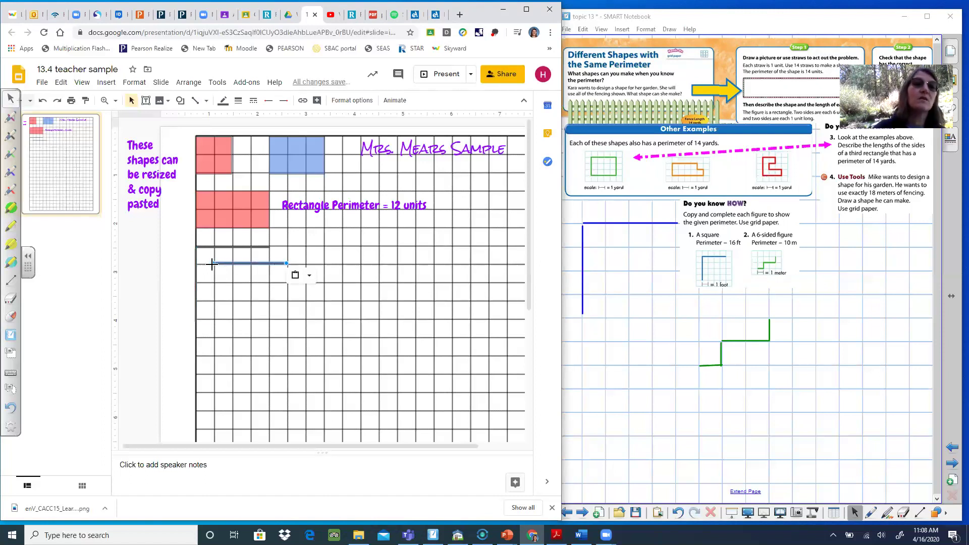
{"action": "left_click_drag", "start_coordinate": [212, 263], "coordinate": [271, 249]}
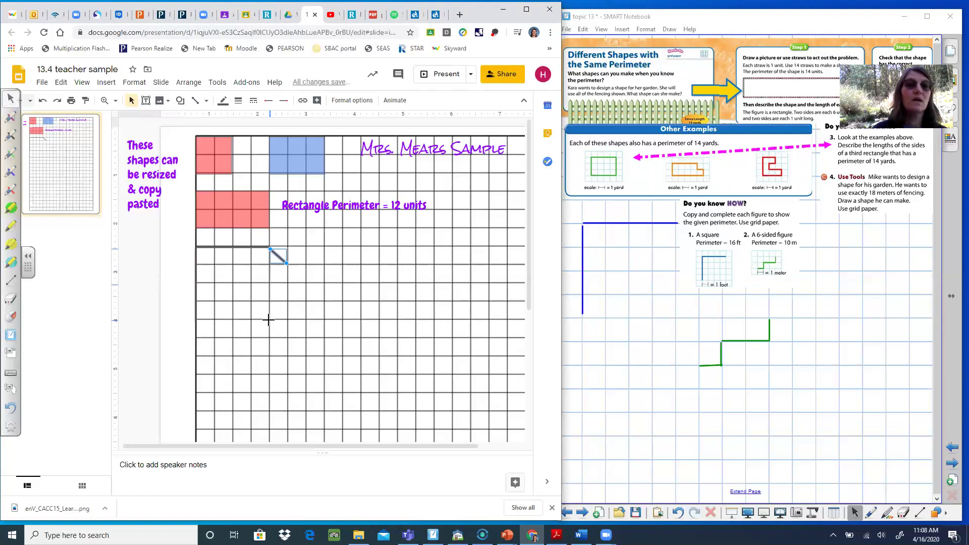
{"action": "left_click_drag", "start_coordinate": [268, 319], "coordinate": [269, 320]}
- Set all three lines of the unfinished square to an 8px weight and a dark red colour
{"action": "left_click_drag", "start_coordinate": [148, 241], "coordinate": [316, 352]}
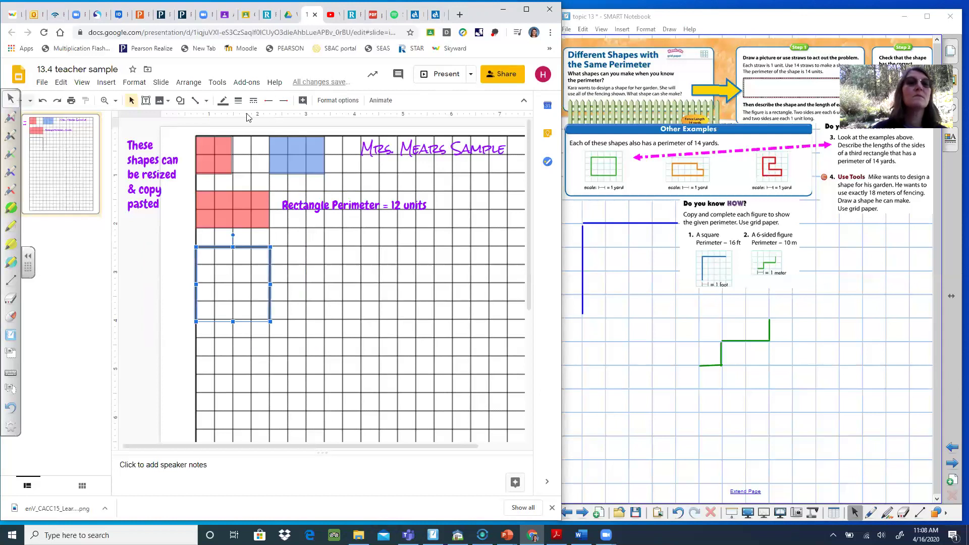
{"action": "left_click", "coordinate": [238, 100]}
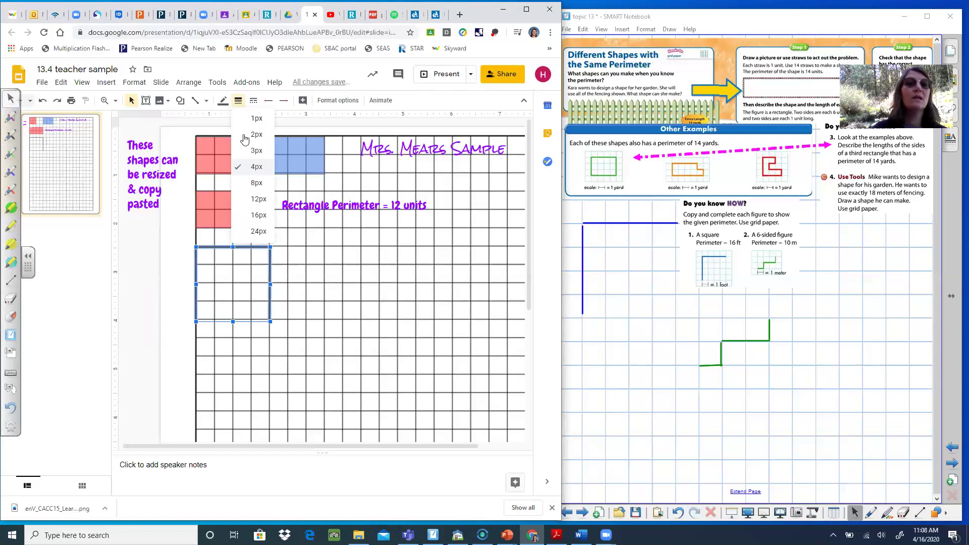
{"action": "left_click", "coordinate": [245, 183]}
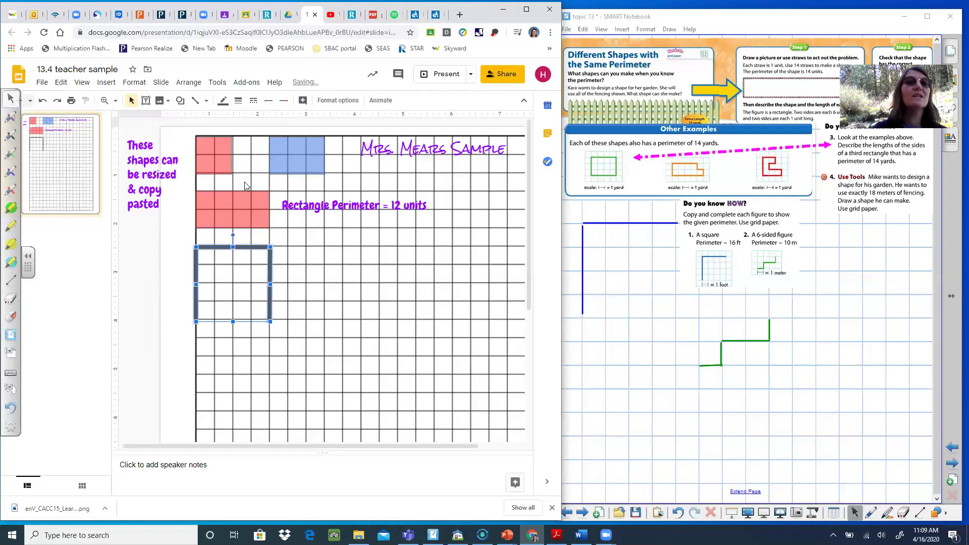
{"action": "left_click", "coordinate": [224, 102]}
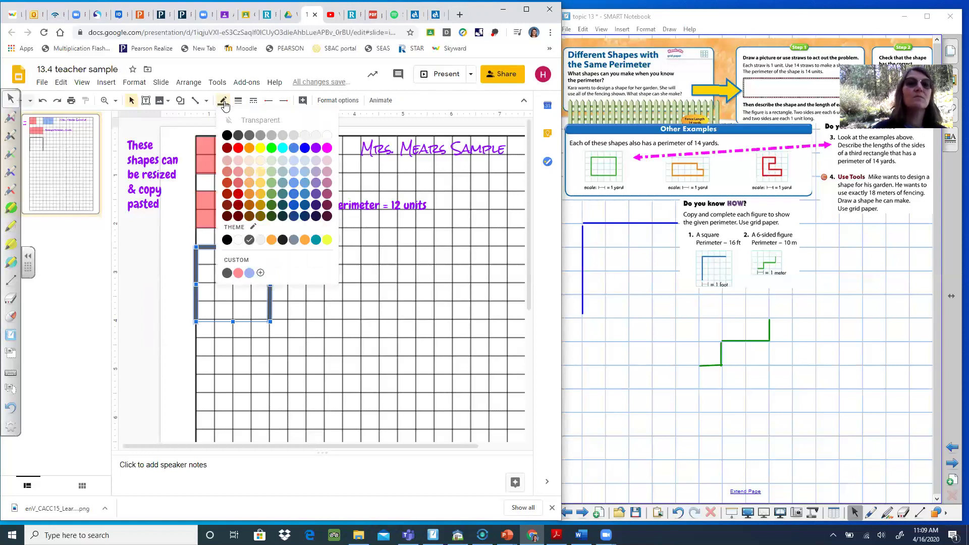
{"action": "left_click", "coordinate": [225, 193]}
{"action": "left_click", "coordinate": [179, 278]}
- Duplicate one dark red vertical side and stretch the copy between the open lower ends to close the square
{"action": "left_click", "coordinate": [195, 279]}
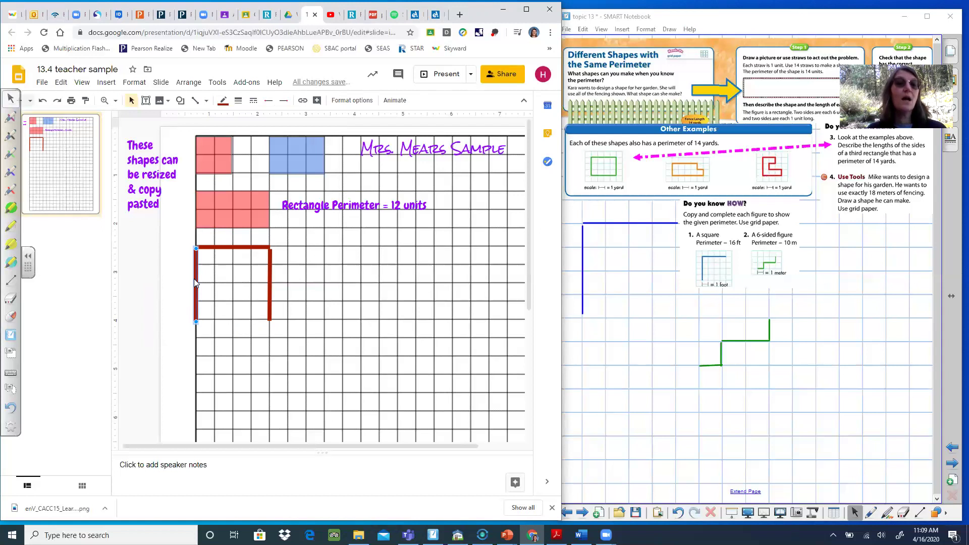
{"action": "key", "text": "ctrl+v"}
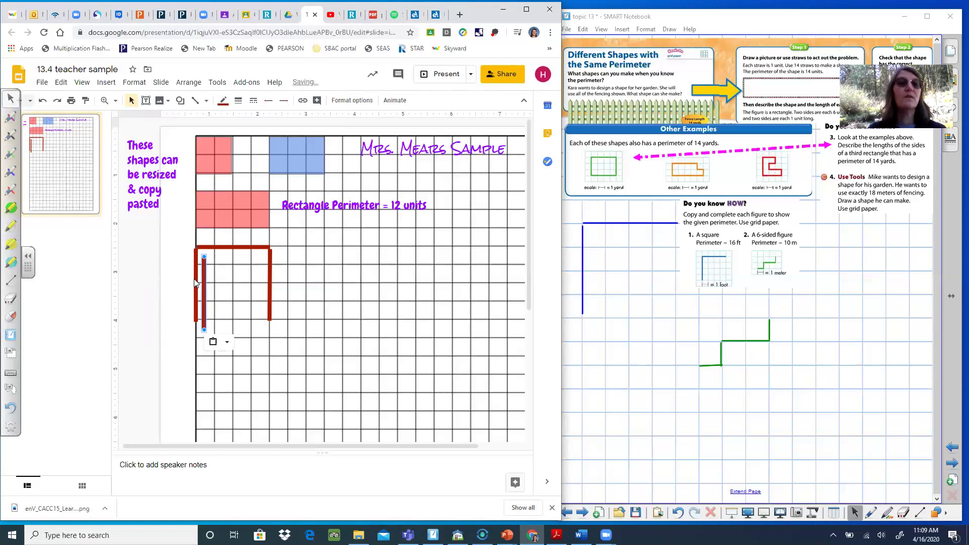
{"action": "left_click_drag", "start_coordinate": [202, 257], "coordinate": [271, 320]}
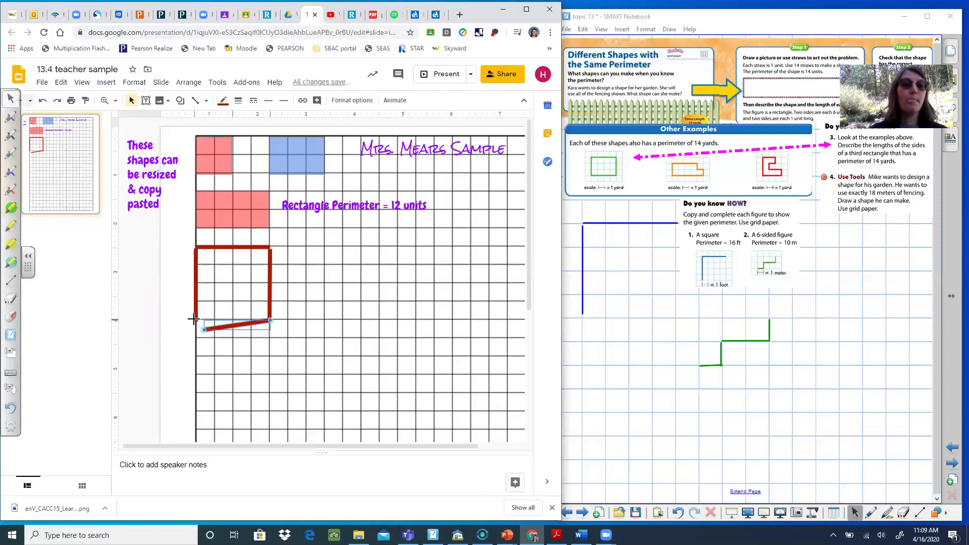
{"action": "left_click_drag", "start_coordinate": [204, 330], "coordinate": [195, 320]}
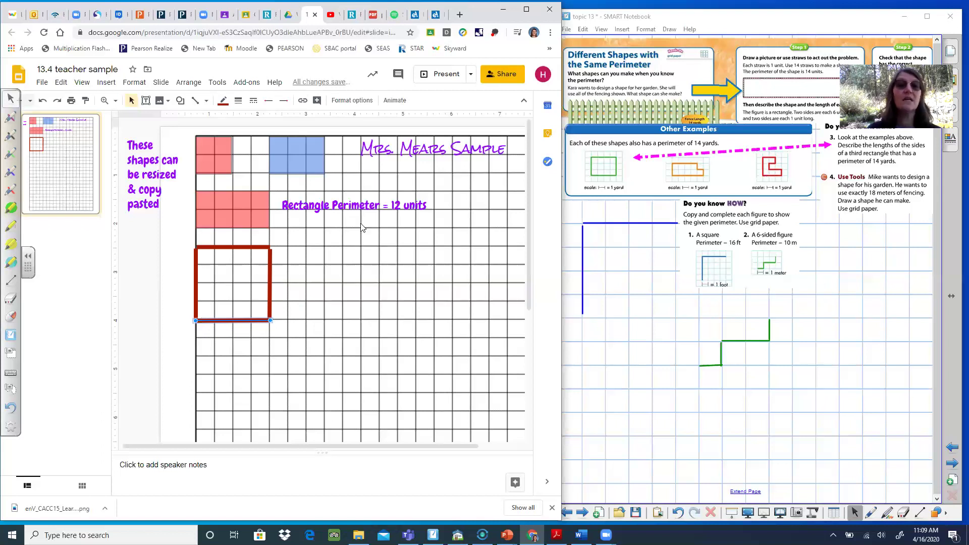
- Copy the "Rectangle Perimeter = 12 units" label and place the copy beside the dark red square
{"action": "left_click", "coordinate": [362, 201]}
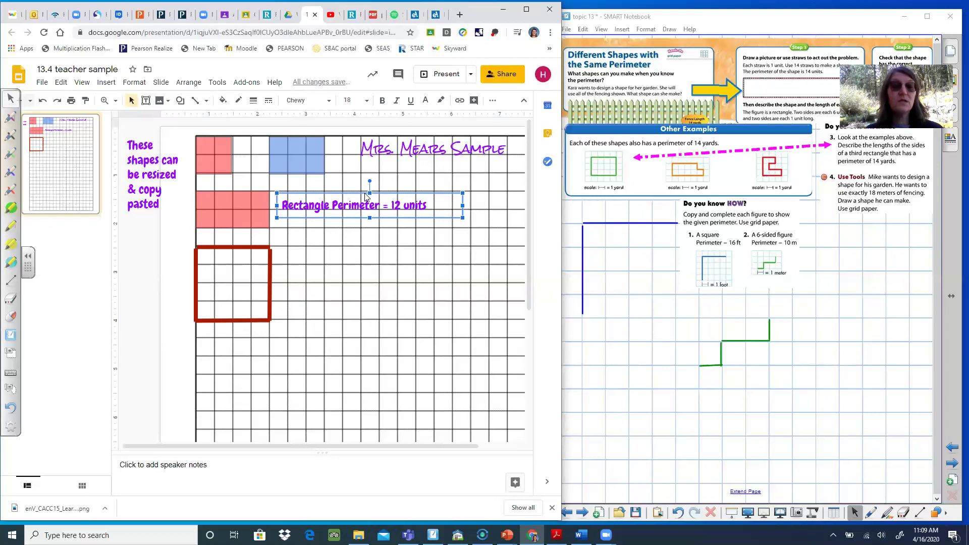
{"action": "key", "text": "ctrl+c"}
{"action": "key", "text": "ctrl+v"}
{"action": "left_click_drag", "start_coordinate": [366, 231], "coordinate": [364, 253]}
- Replace "Rectangle" in the copied label with "1." on its own line, and make the text box taller and narrower
{"action": "left_click_drag", "start_coordinate": [281, 265], "coordinate": [331, 267]}
{"action": "key", "text": "BackSpace"}
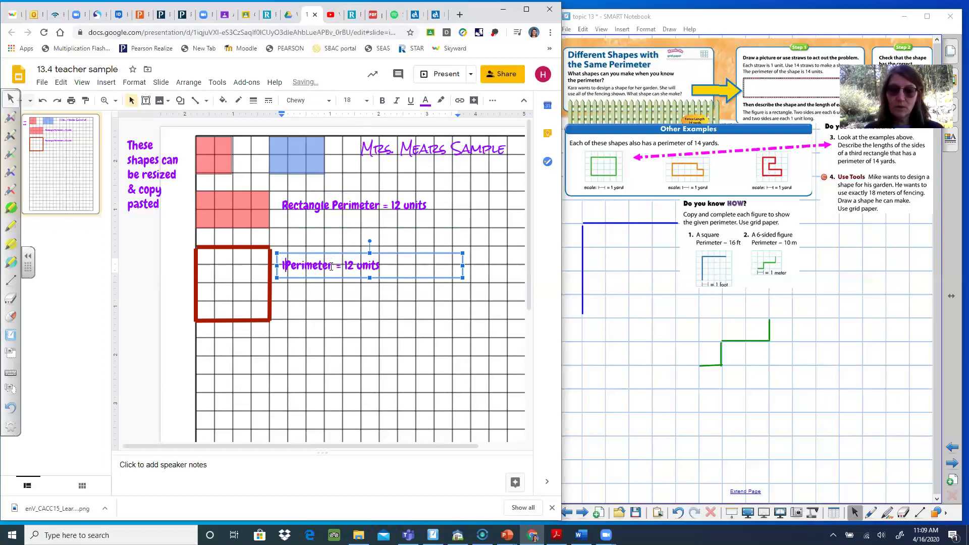
{"action": "type", "text": "1."}
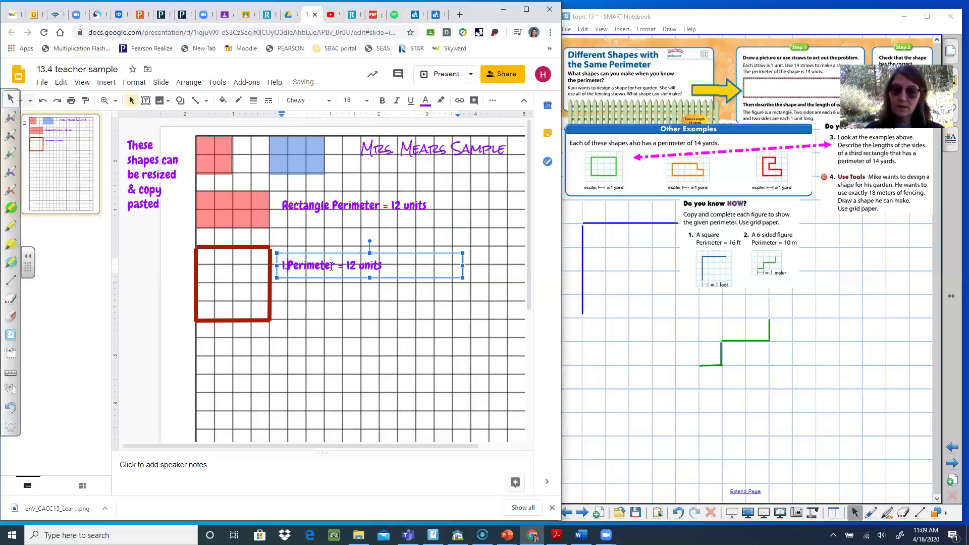
{"action": "key", "text": "Return"}
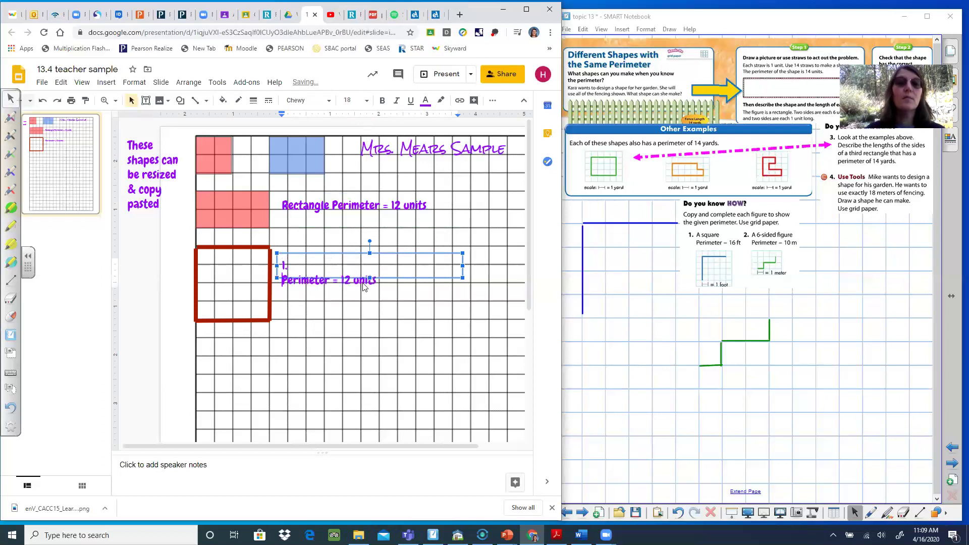
{"action": "left_click_drag", "start_coordinate": [369, 278], "coordinate": [368, 305]}
{"action": "left_click_drag", "start_coordinate": [456, 280], "coordinate": [396, 280]}
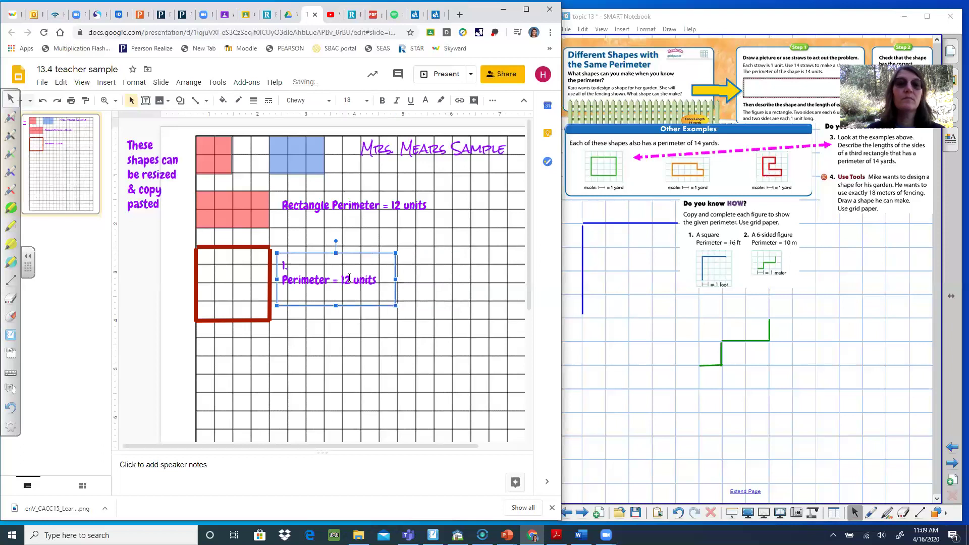
- Change the square's label to "Perimeter = 16 units" and move it closer to the square's upper corner
{"action": "left_click", "coordinate": [349, 278]}
{"action": "key", "text": "BackSpace"}
{"action": "type", "text": "5"}
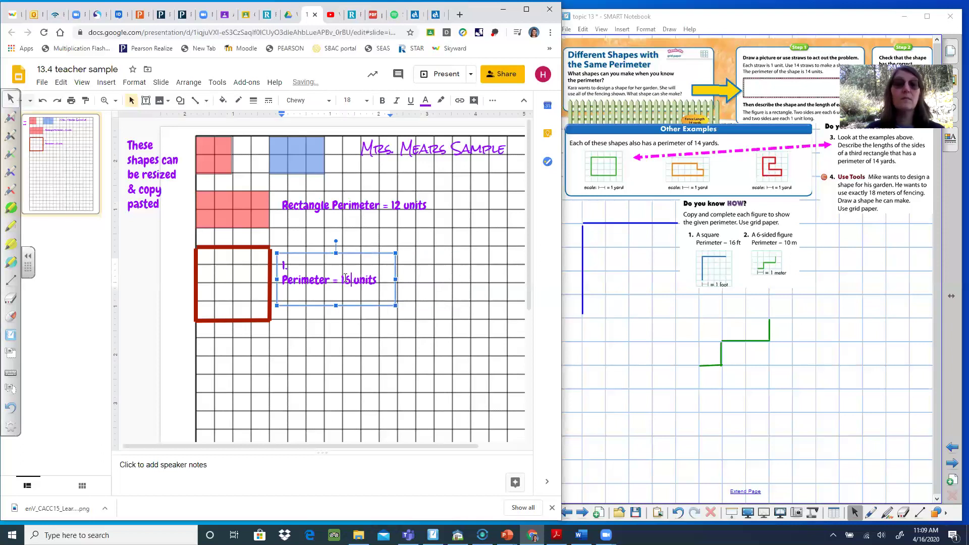
{"action": "key", "text": "BackSpace"}
{"action": "type", "text": "6"}
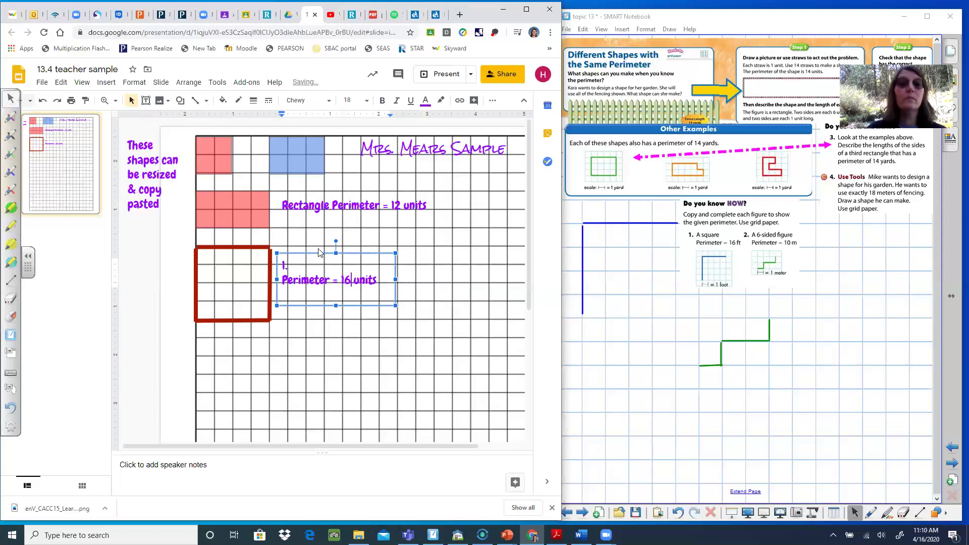
{"action": "left_click", "coordinate": [315, 246]}
{"action": "left_click_drag", "start_coordinate": [314, 246], "coordinate": [314, 245]}
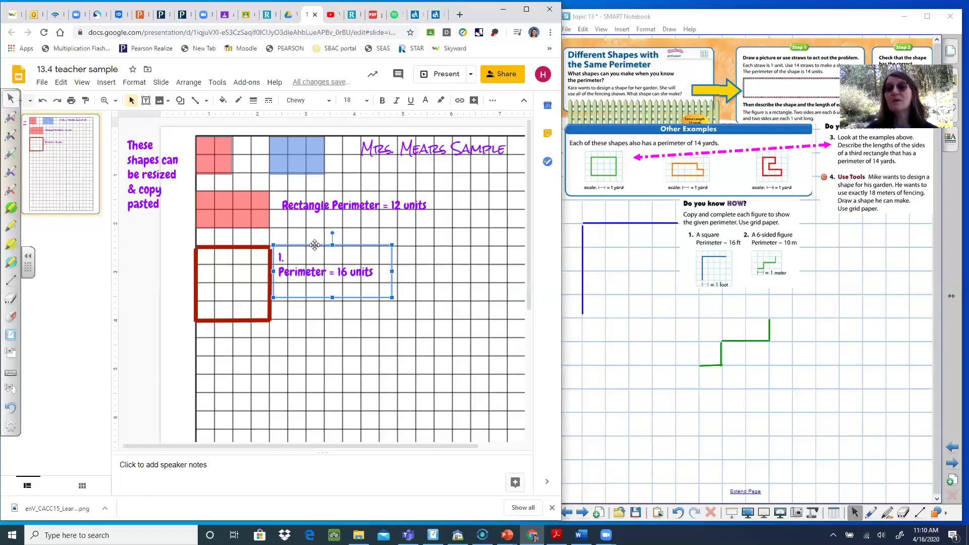
- Duplicate the square's upper side, place the copy on the grid beyond the perimeter label, and colour it bright green
{"action": "left_click", "coordinate": [250, 246]}
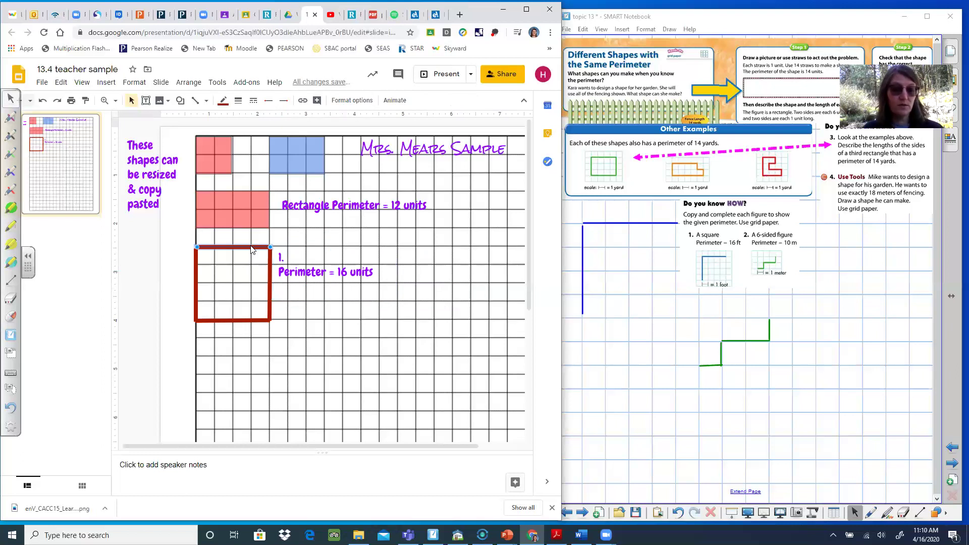
{"action": "key", "text": "ctrl+v"}
{"action": "left_click_drag", "start_coordinate": [247, 255], "coordinate": [458, 247]}
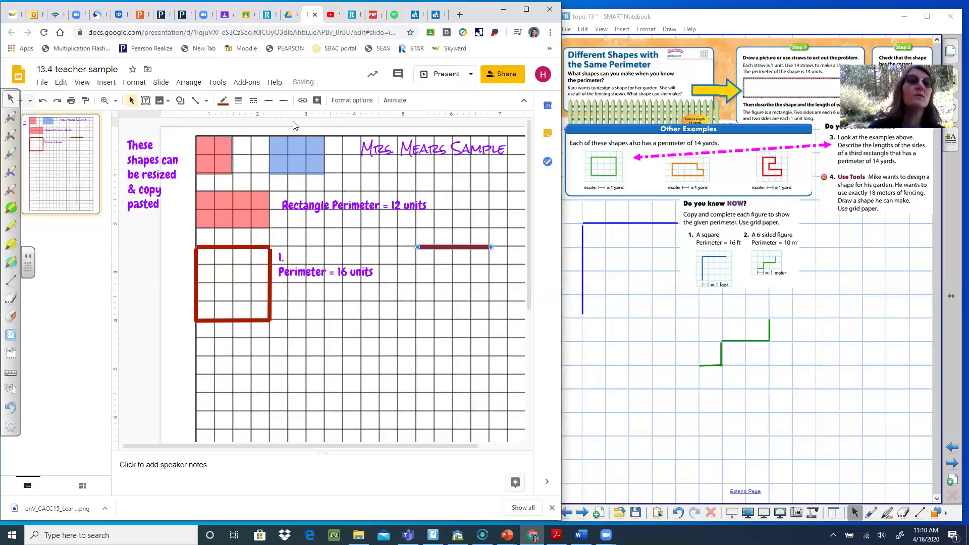
{"action": "left_click", "coordinate": [228, 100]}
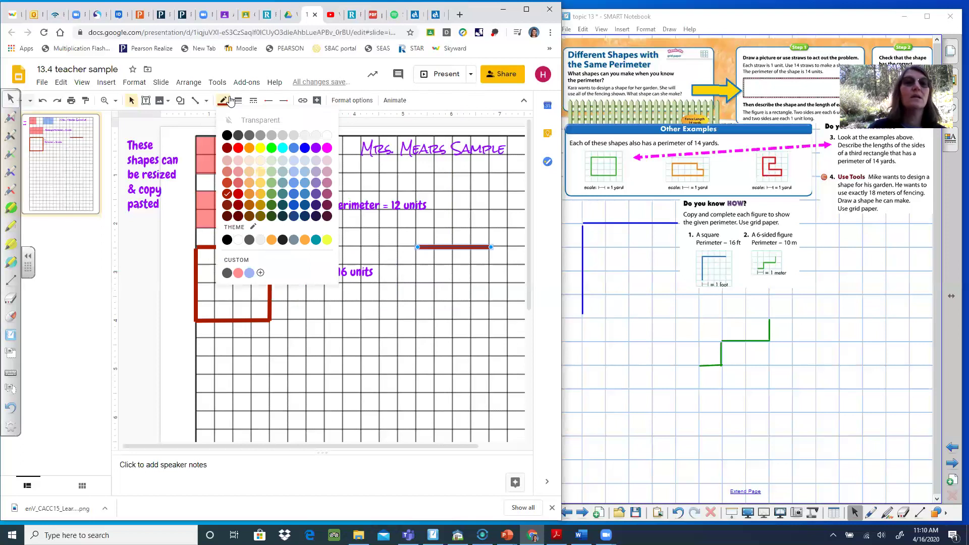
{"action": "left_click", "coordinate": [271, 148]}
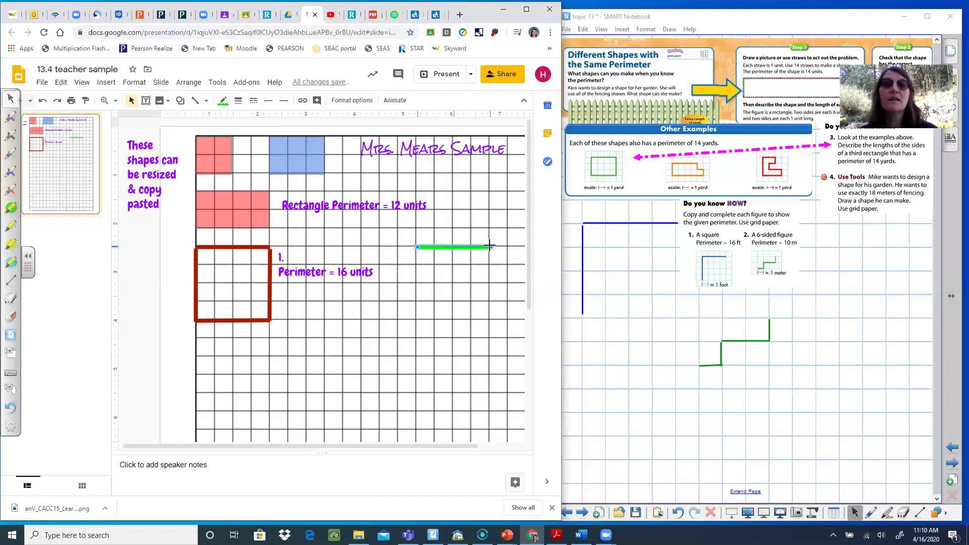
- Reshape the green line into a one-unit vertical segment and add a two-unit horizontal segment from its lower end
{"action": "left_click_drag", "start_coordinate": [489, 246], "coordinate": [490, 246]}
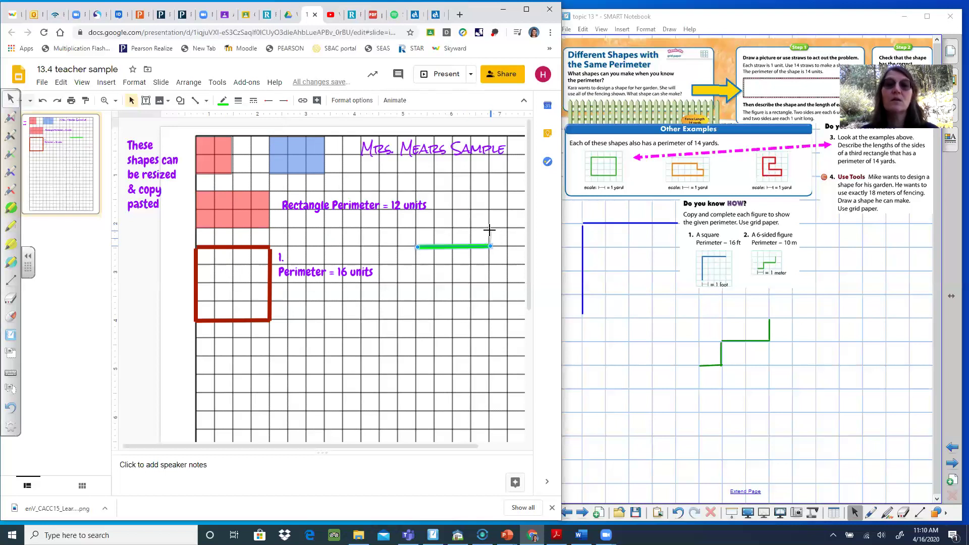
{"action": "left_click_drag", "start_coordinate": [489, 227], "coordinate": [490, 228]}
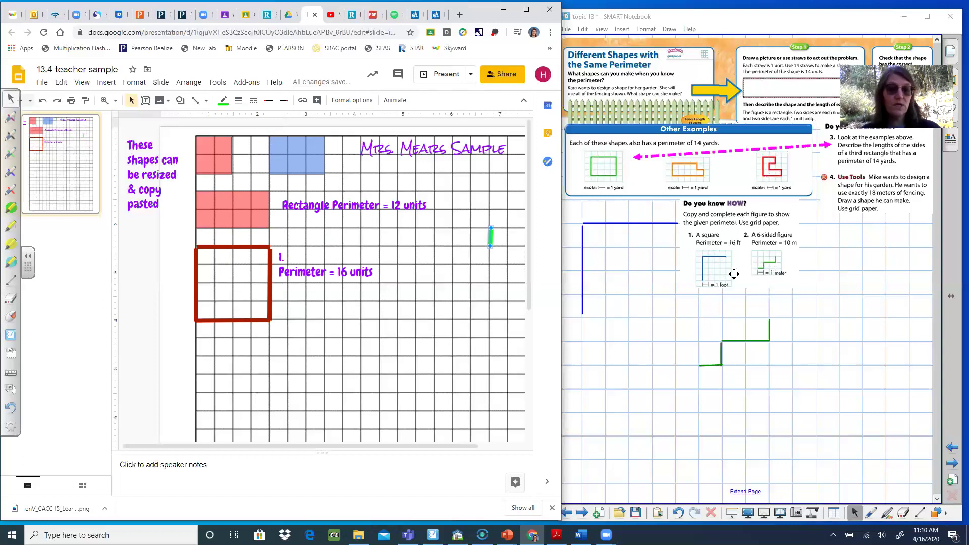
{"action": "key", "text": "ctrl+v"}
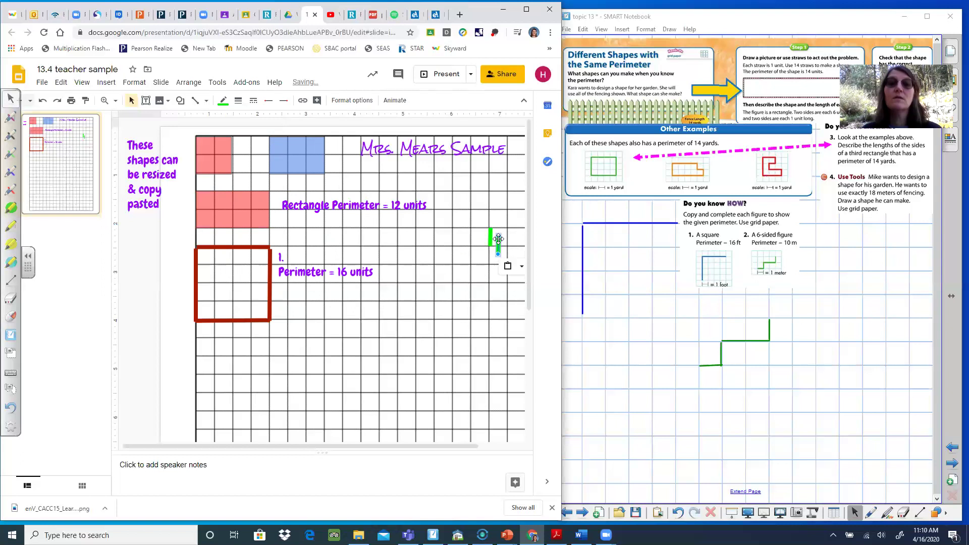
{"action": "mouse_move", "coordinate": [498, 235]}
{"action": "left_mouse_down"}
{"action": "mouse_move", "coordinate": [450, 246]}
{"action": "mouse_move", "coordinate": [488, 246]}
{"action": "left_mouse_up"}
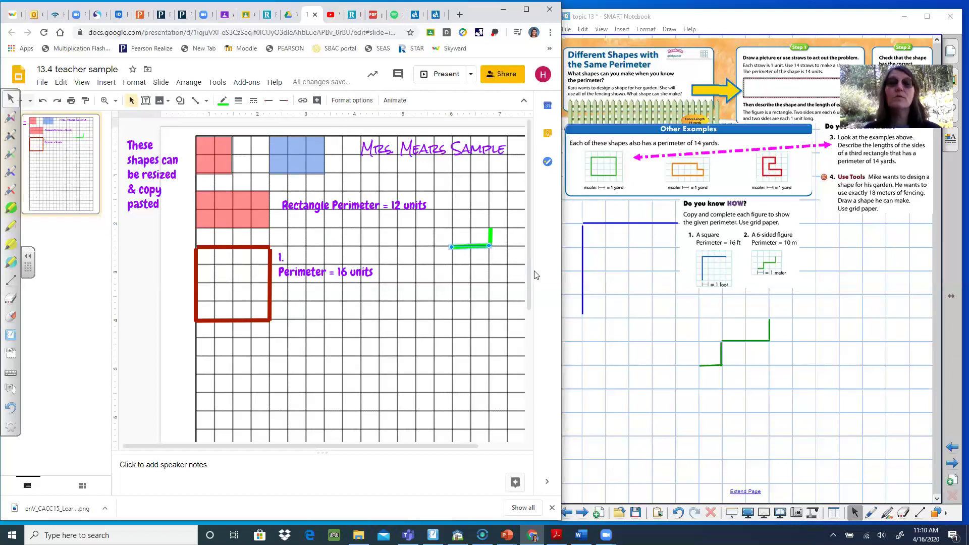
- Continue the green stair-step with copied segments: one unit down, then one unit horizontally outward
{"action": "key", "text": "ctrl+v"}
{"action": "left_click_drag", "start_coordinate": [466, 250], "coordinate": [451, 253]}
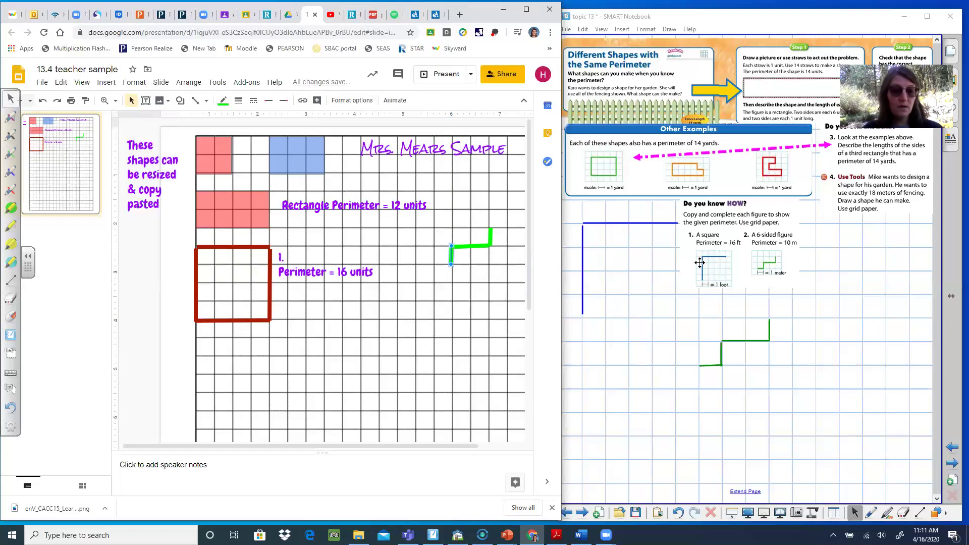
{"action": "key", "text": "ctrl+v"}
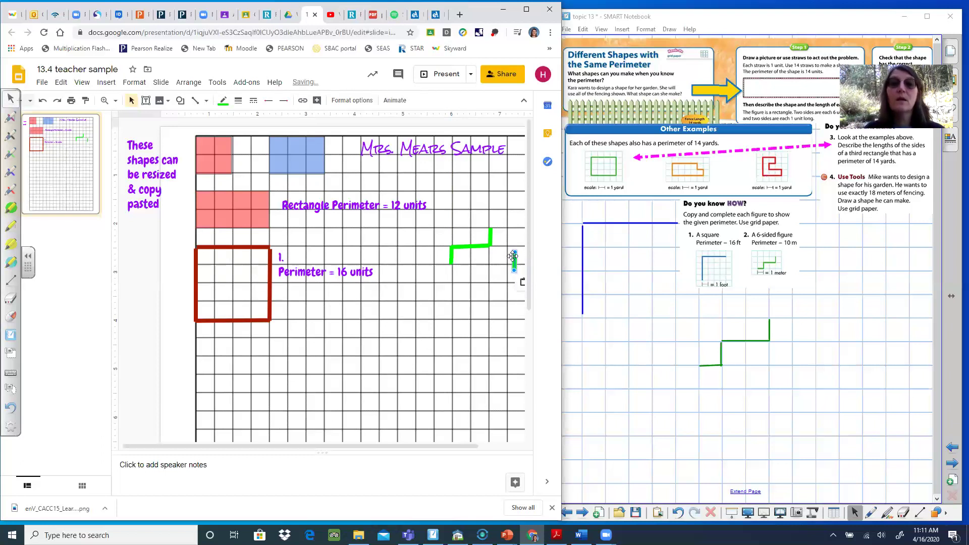
{"action": "left_click_drag", "start_coordinate": [513, 259], "coordinate": [453, 264]}
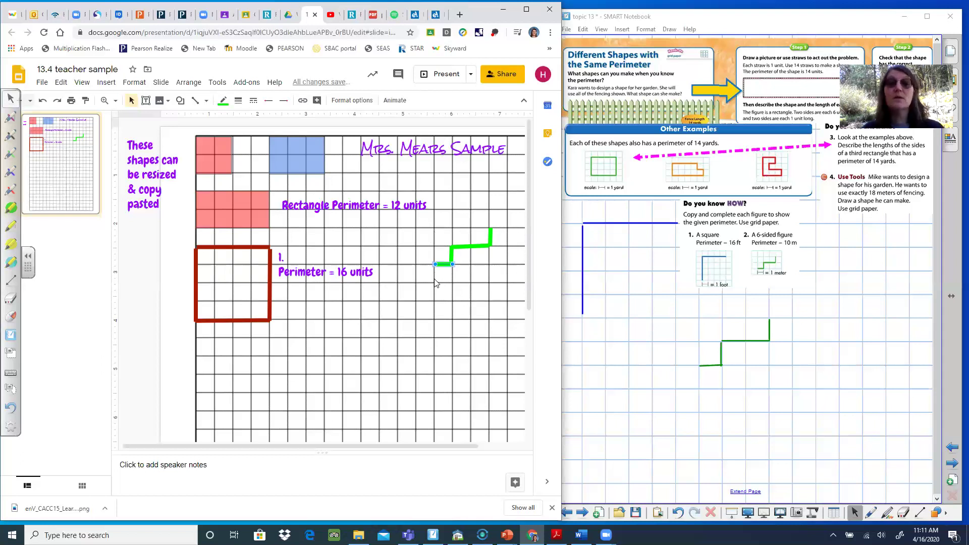
- Add a copied green segment rising two units from the outer end of the stair-step's lowest segment
{"action": "key", "text": "ctrl+v"}
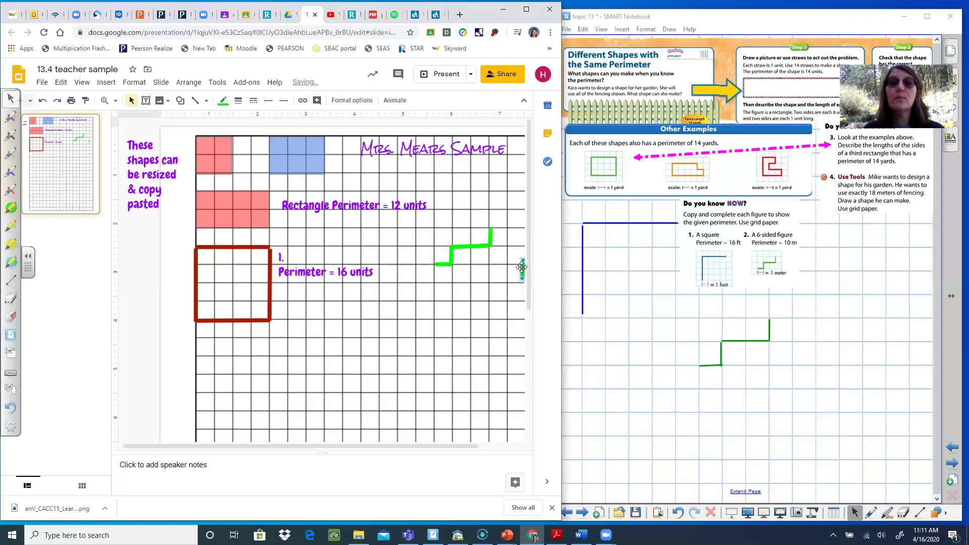
{"action": "left_click_drag", "start_coordinate": [525, 263], "coordinate": [433, 242]}
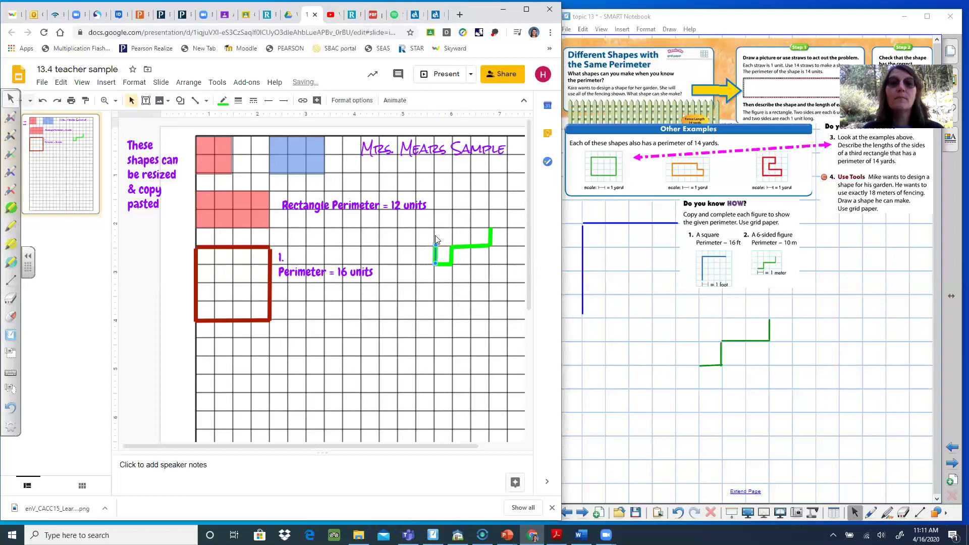
{"action": "right_click", "coordinate": [437, 233]}
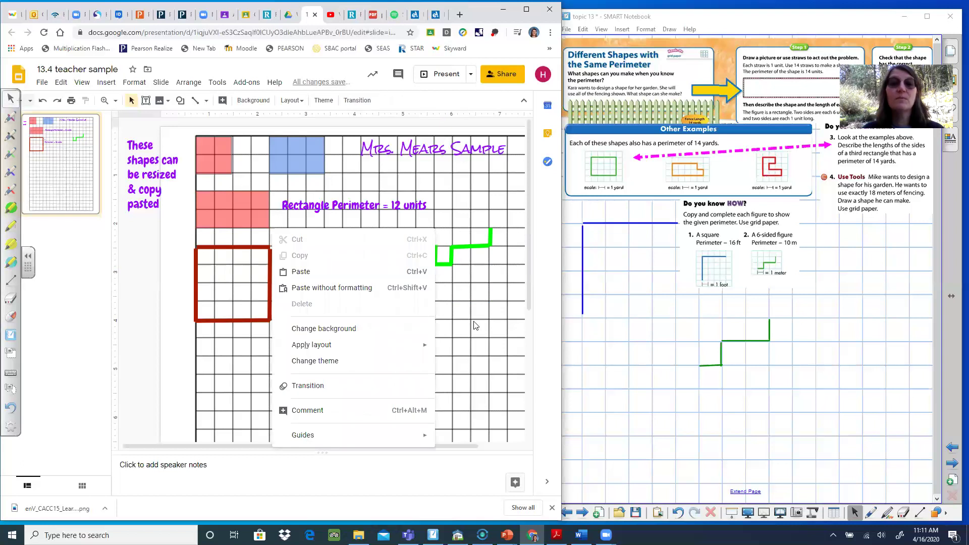
{"action": "left_click", "coordinate": [474, 325]}
{"action": "left_click", "coordinate": [435, 251]}
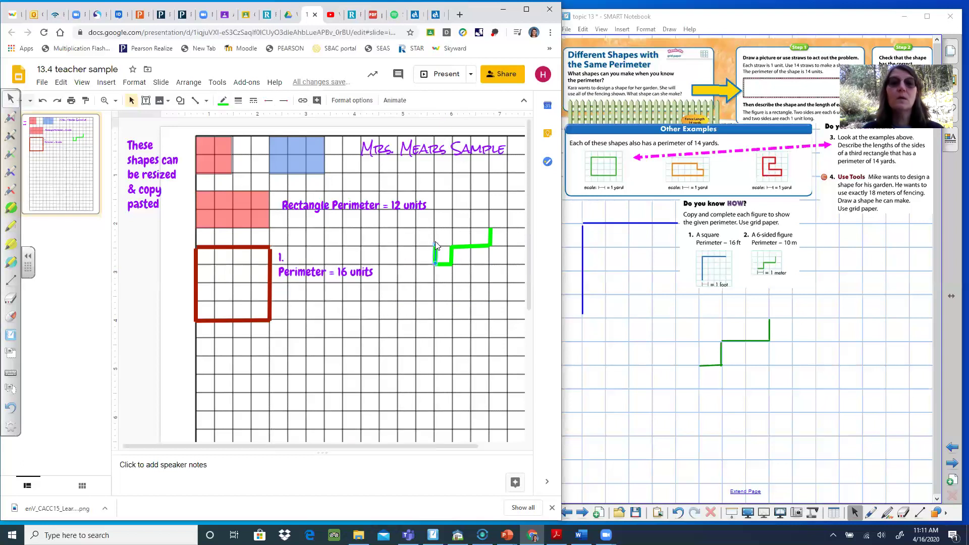
{"action": "left_click_drag", "start_coordinate": [434, 244], "coordinate": [435, 227]}
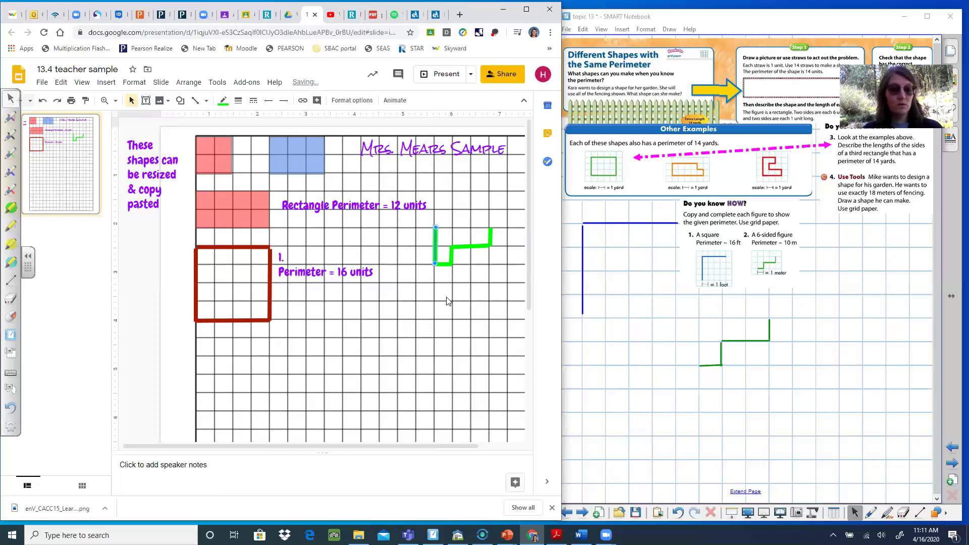
- Copy the two-unit green segment and stretch the copy across the three-unit top to close the six-sided figure
{"action": "key", "text": "ctrl+c"}
{"action": "key", "text": "ctrl+v"}
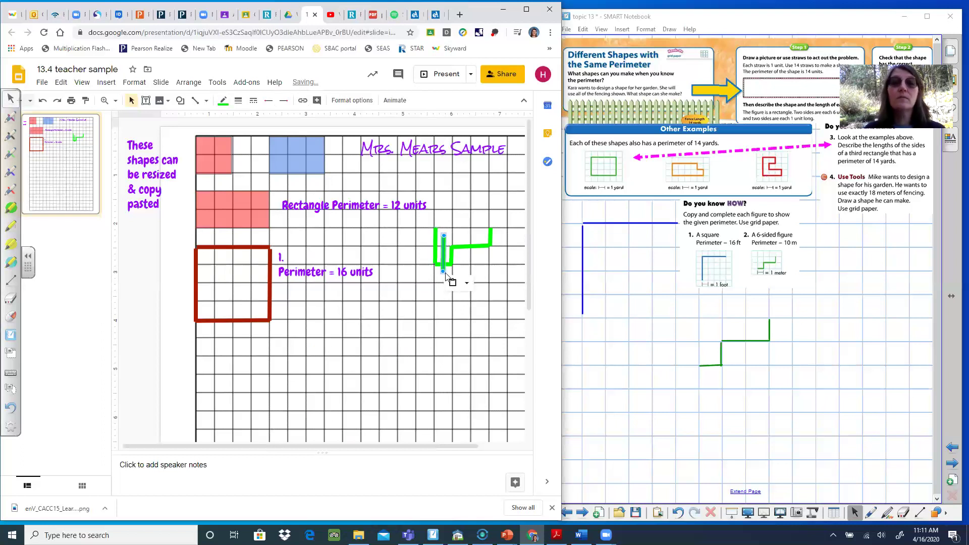
{"action": "left_click_drag", "start_coordinate": [443, 272], "coordinate": [437, 229]}
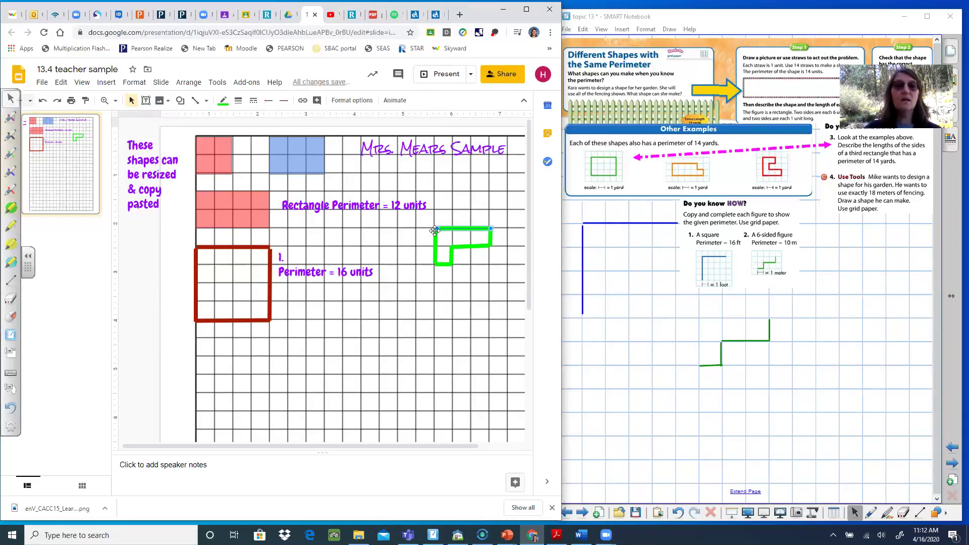
- Duplicate the square's "1. Perimeter = 16 units" label and place the copy by the green six-sided figure
{"action": "left_click", "coordinate": [318, 259]}
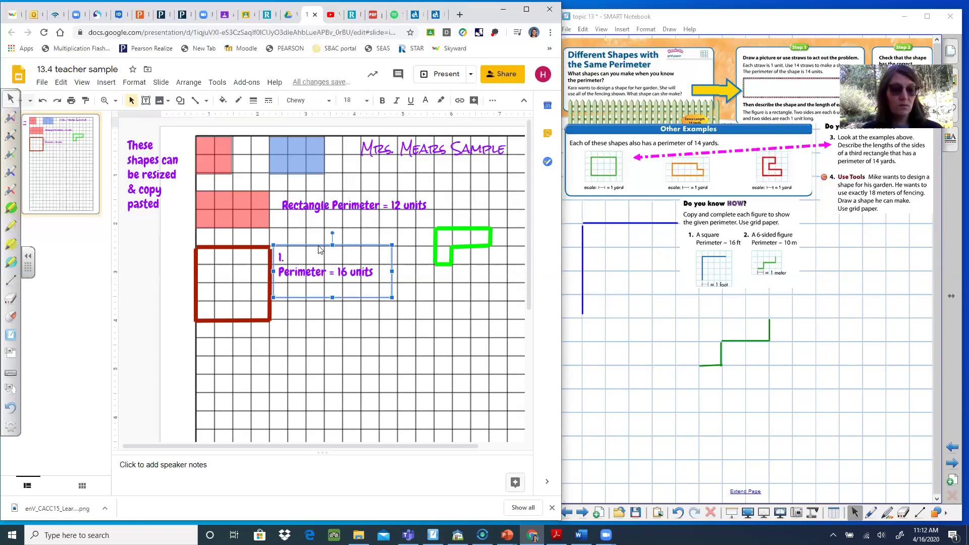
{"action": "key", "text": "ctrl+c"}
{"action": "key", "text": "ctrl+v"}
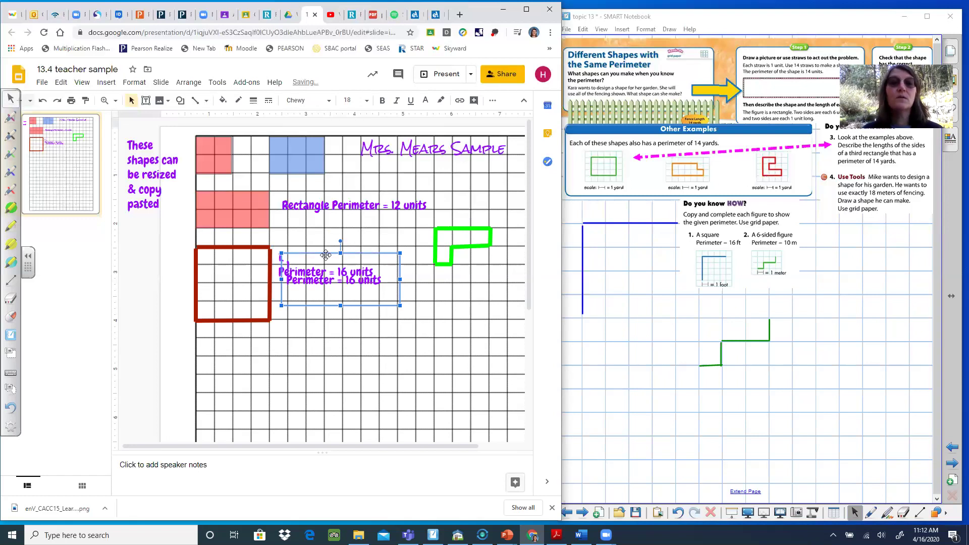
{"action": "left_click_drag", "start_coordinate": [320, 264], "coordinate": [394, 242]}
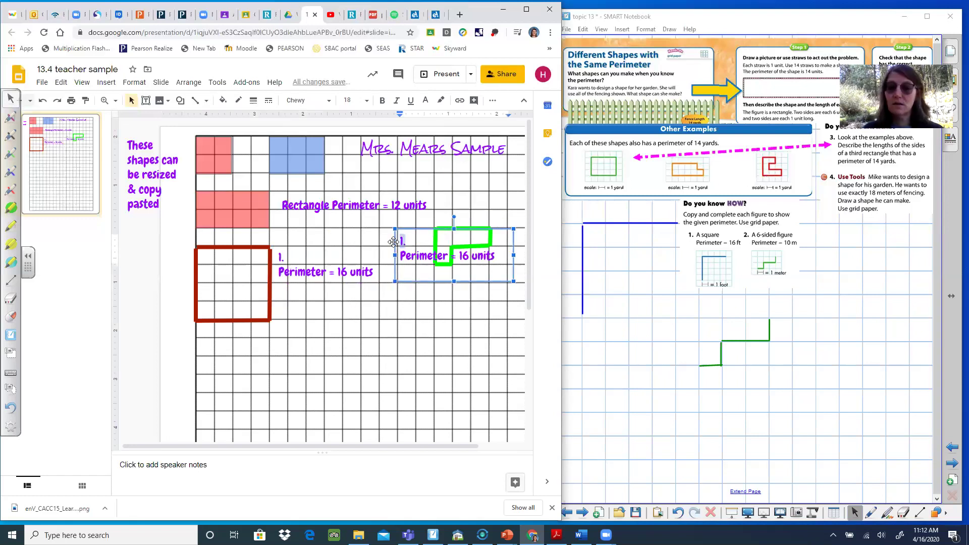
- Change the copied label to only "2." and narrow its text box to fit beside the green figure
{"action": "type", "text": "2."}
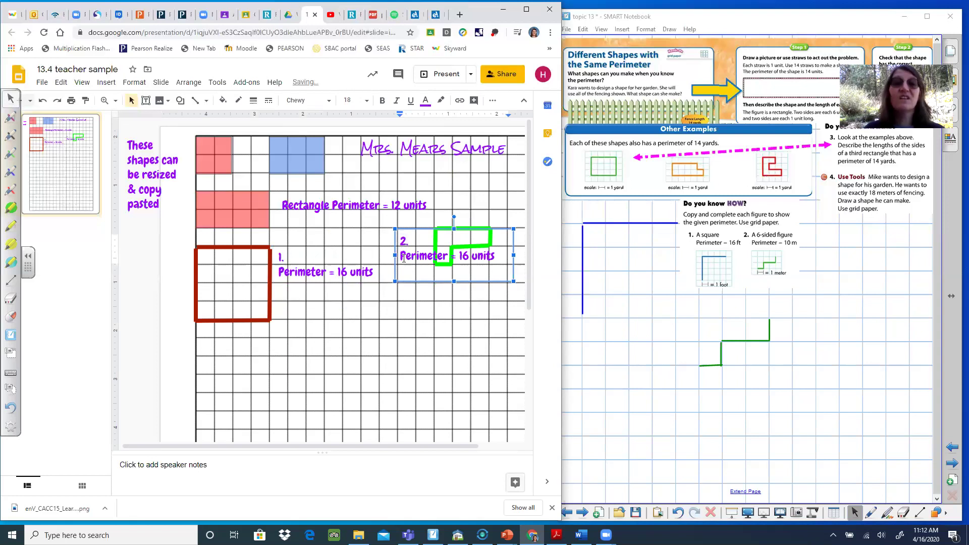
{"action": "left_click_drag", "start_coordinate": [402, 259], "coordinate": [503, 259]}
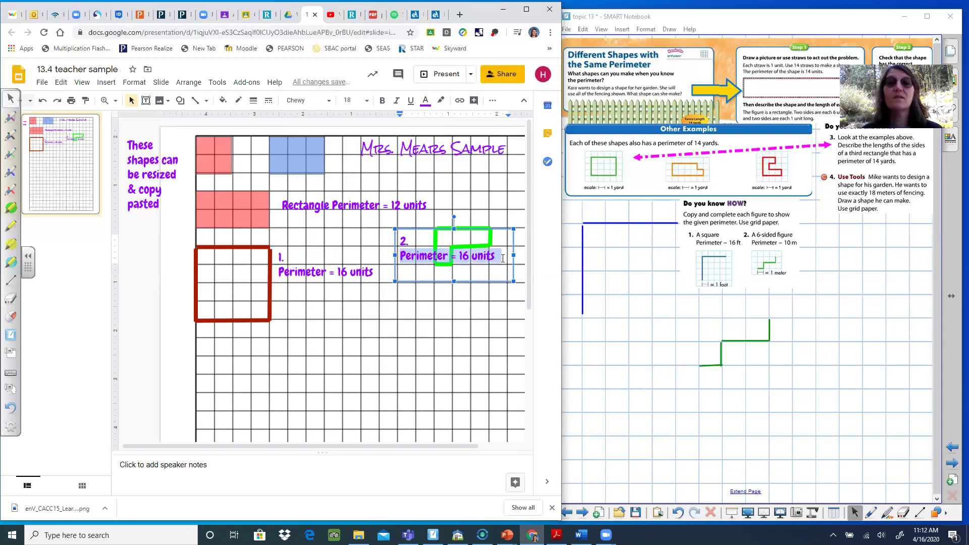
{"action": "key", "text": "BackSpace"}
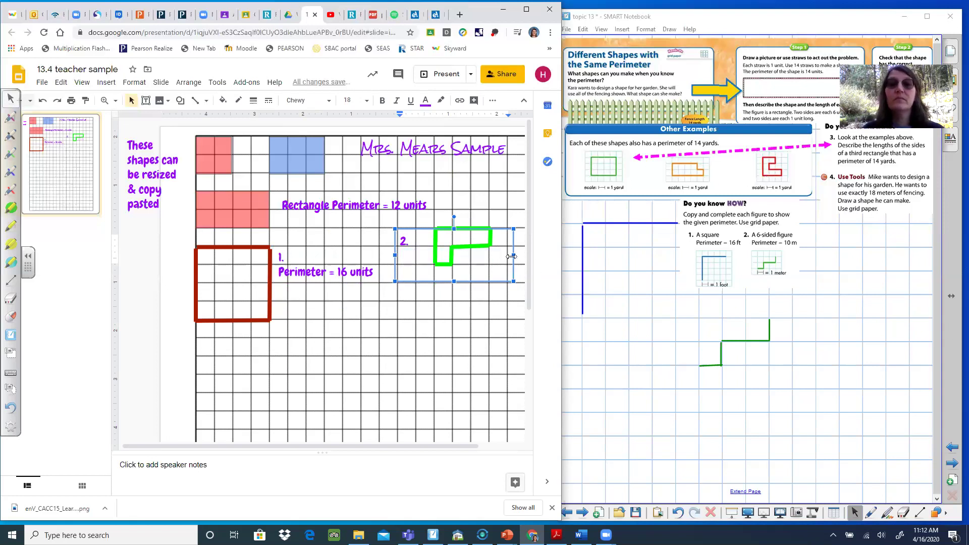
{"action": "left_click_drag", "start_coordinate": [512, 256], "coordinate": [426, 251]}
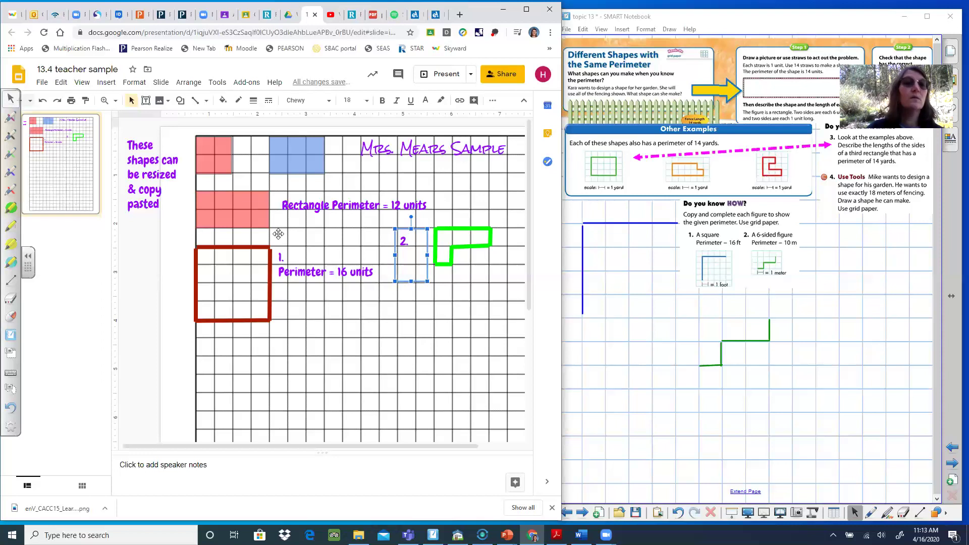
- Duplicate the dark red square together with its perimeter label and place the copy directly below the original
{"action": "left_click_drag", "start_coordinate": [143, 240], "coordinate": [393, 355]}
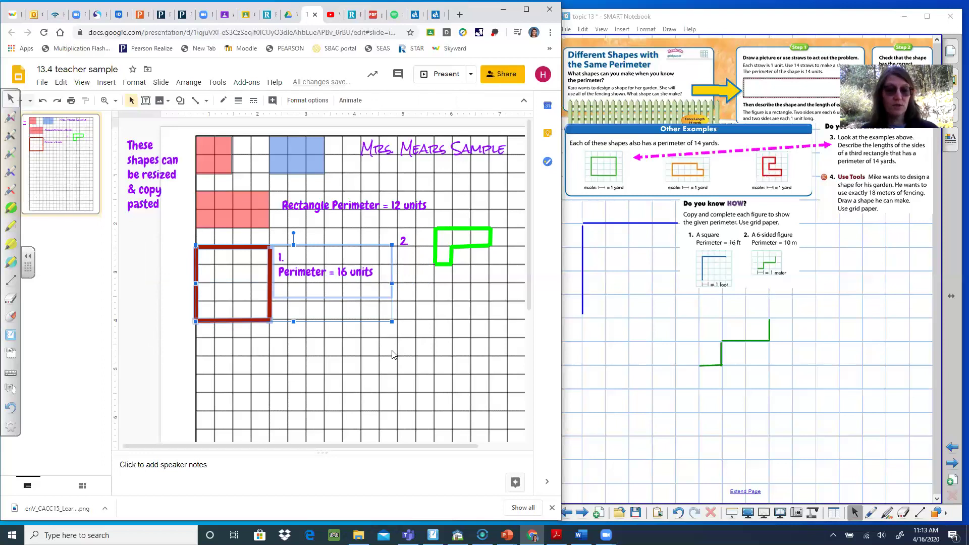
{"action": "key", "text": "ctrl+c"}
{"action": "key", "text": "ctrl+v"}
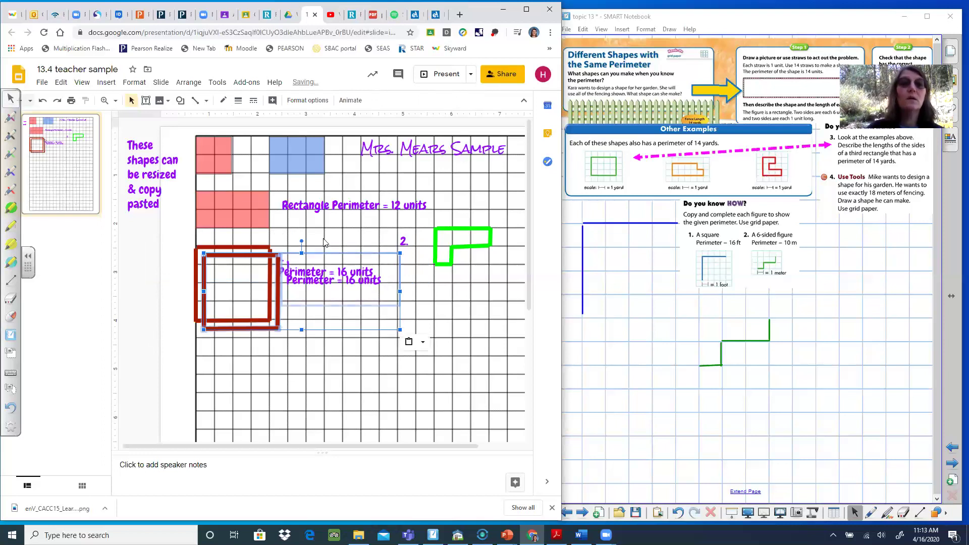
{"action": "left_click_drag", "start_coordinate": [324, 254], "coordinate": [317, 332]}
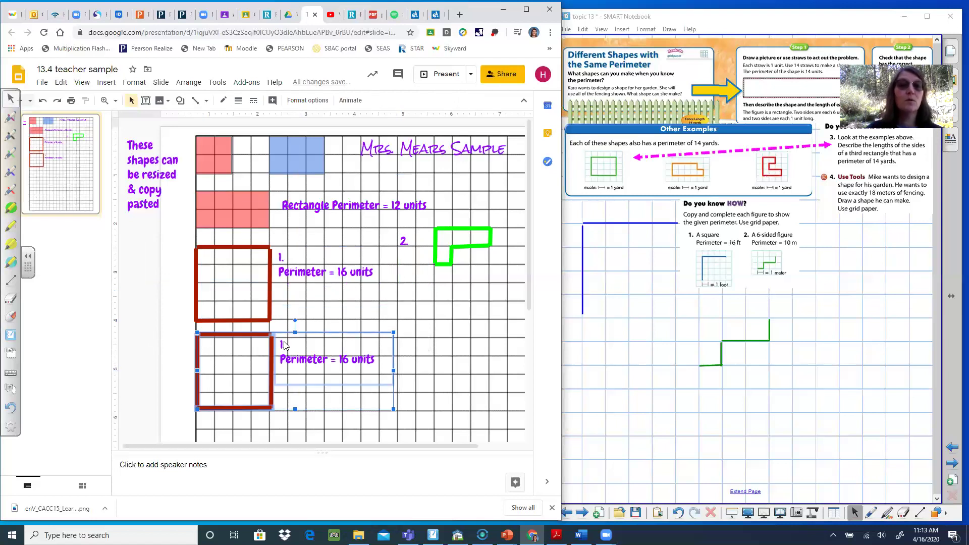
{"action": "left_click", "coordinate": [179, 343]}
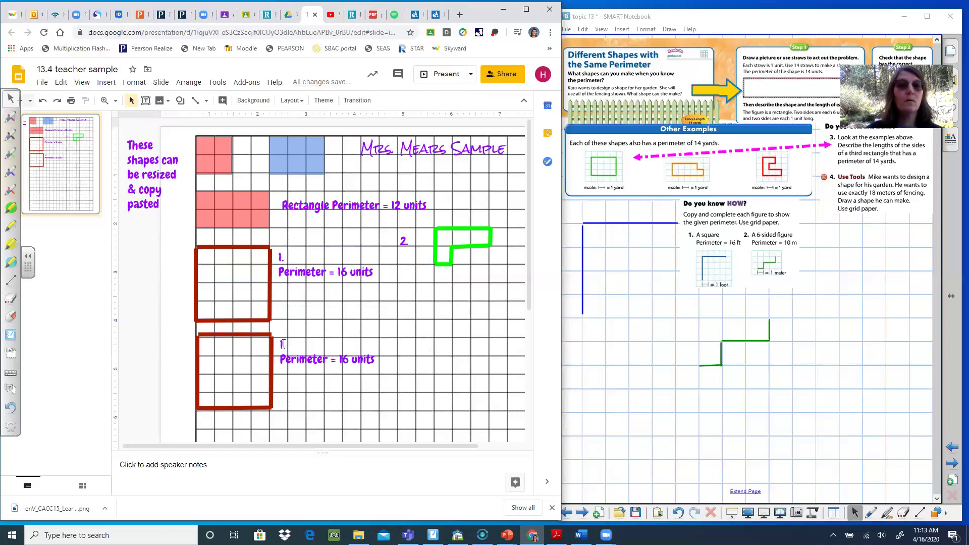
- Change the lower square's label to "3. Perimeter = 14 units" and move it slightly away from the square
{"action": "left_click", "coordinate": [281, 343]}
{"action": "double_click", "coordinate": [280, 343]}
{"action": "type", "text": "3"}
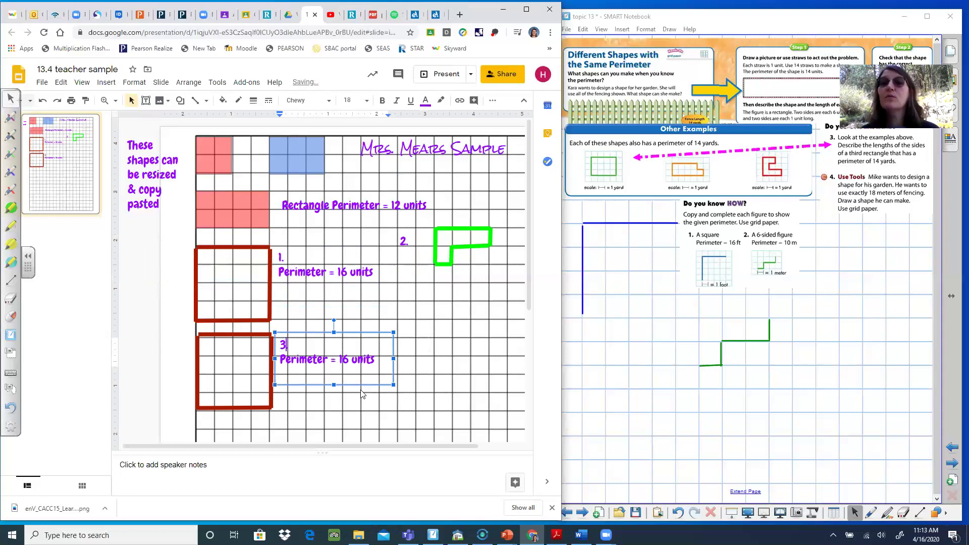
{"action": "left_click_drag", "start_coordinate": [348, 358], "coordinate": [344, 359]}
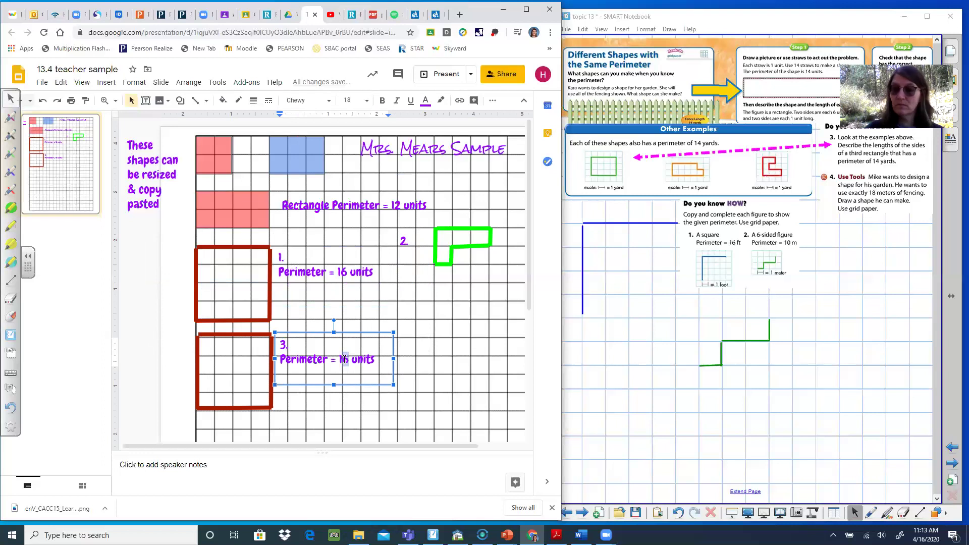
{"action": "type", "text": "4"}
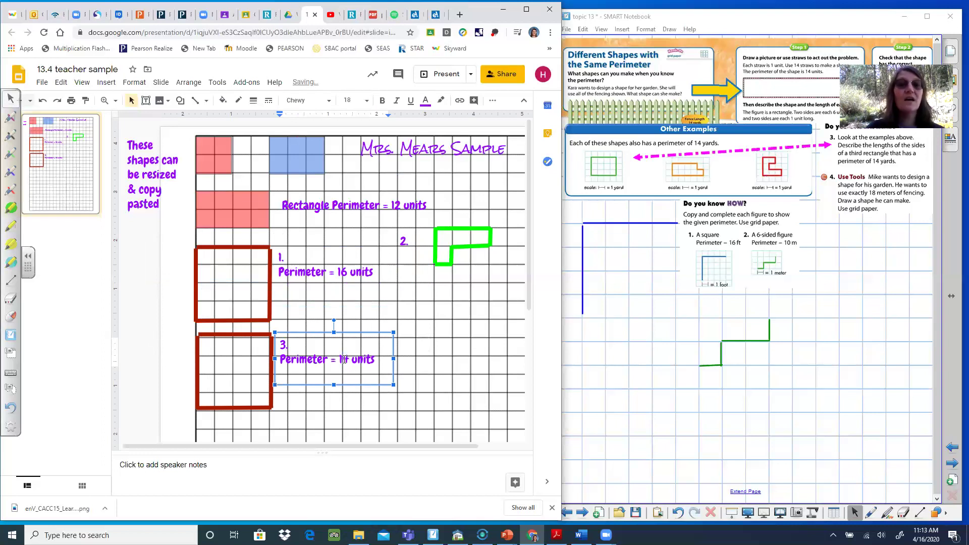
{"action": "left_click_drag", "start_coordinate": [309, 334], "coordinate": [319, 335]}
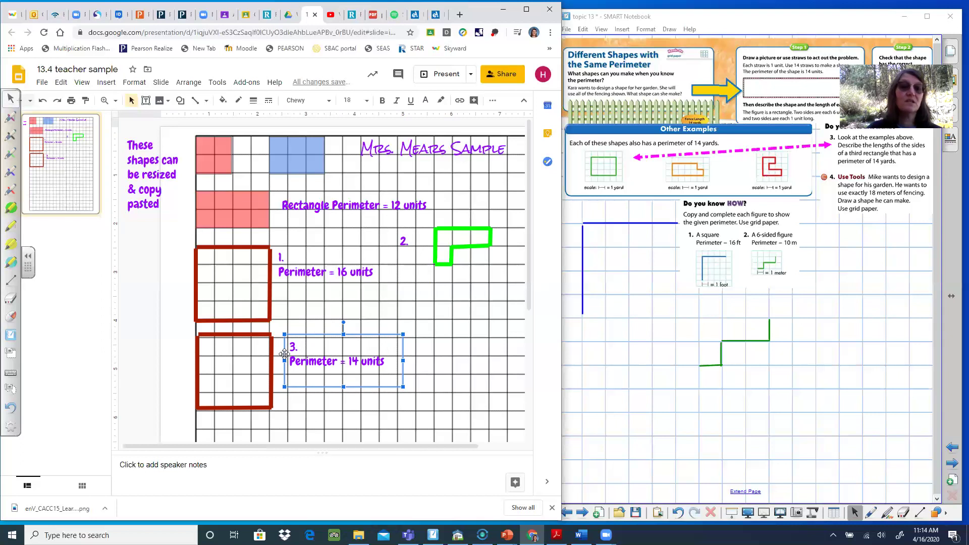
- Move the lower square's right side out of the way, then raise its bottom side and shorten its left side to two grid units
{"action": "left_click_drag", "start_coordinate": [272, 362], "coordinate": [251, 362]}
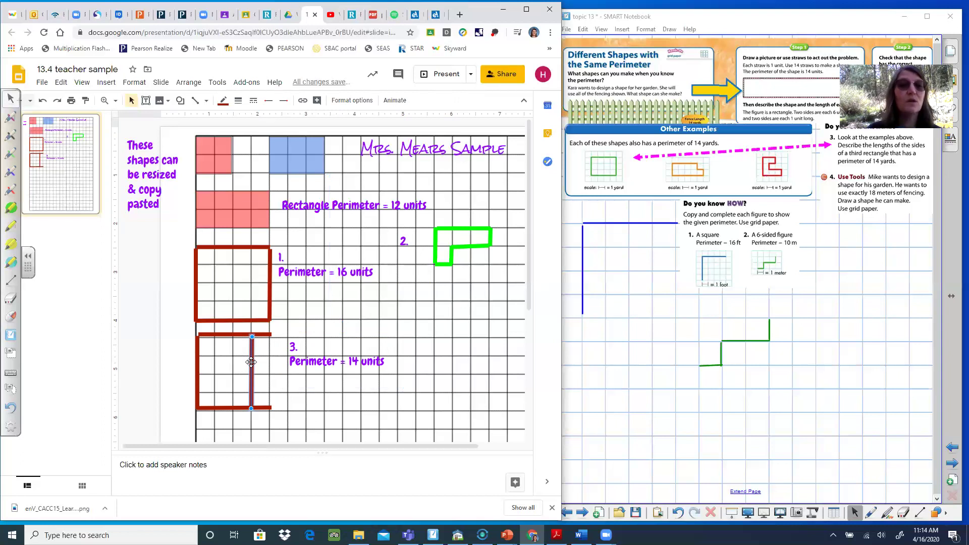
{"action": "left_click_drag", "start_coordinate": [251, 361], "coordinate": [403, 368]}
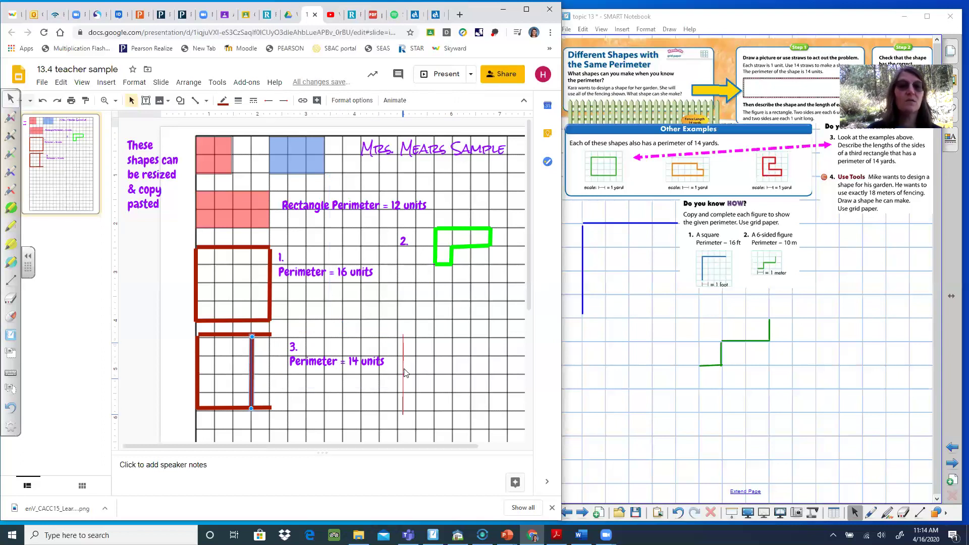
{"action": "left_click_drag", "start_coordinate": [227, 407], "coordinate": [222, 372]}
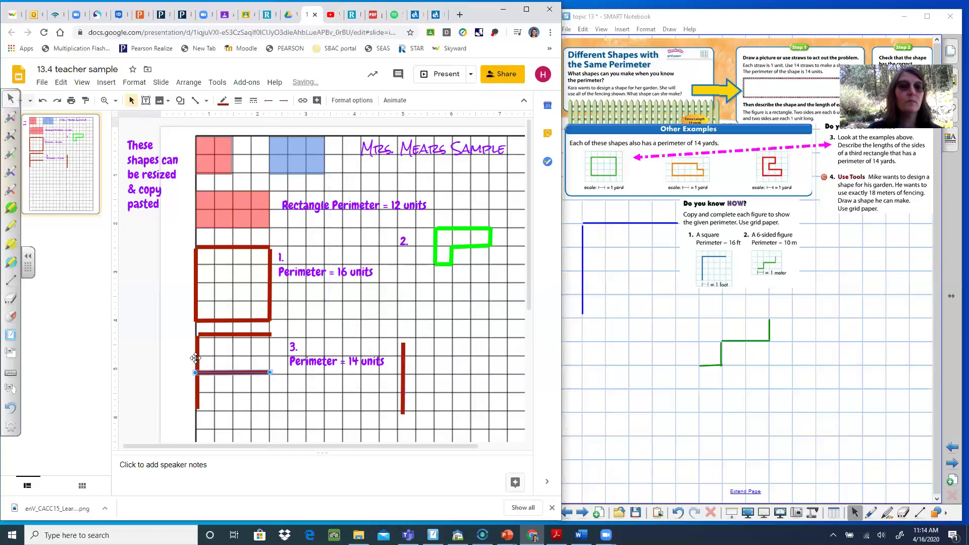
{"action": "left_click", "coordinate": [197, 356]}
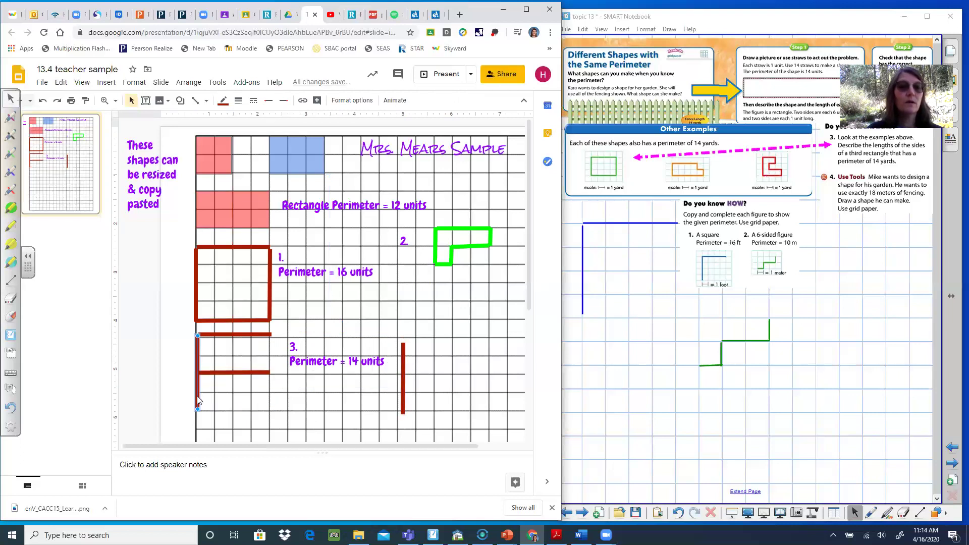
{"action": "left_click_drag", "start_coordinate": [196, 409], "coordinate": [196, 371]}
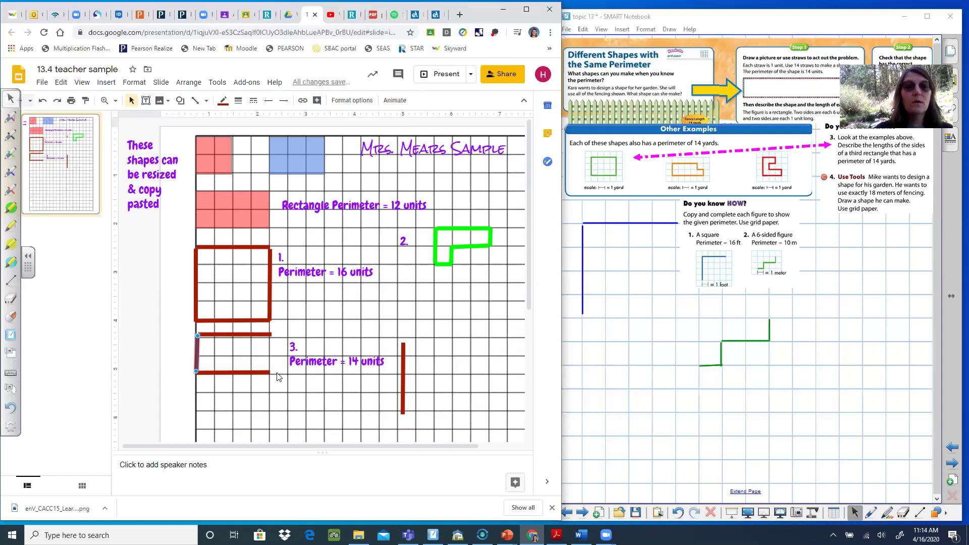
- Extend the top and bottom sides of figure 3 to five grid units
{"action": "left_click", "coordinate": [263, 334]}
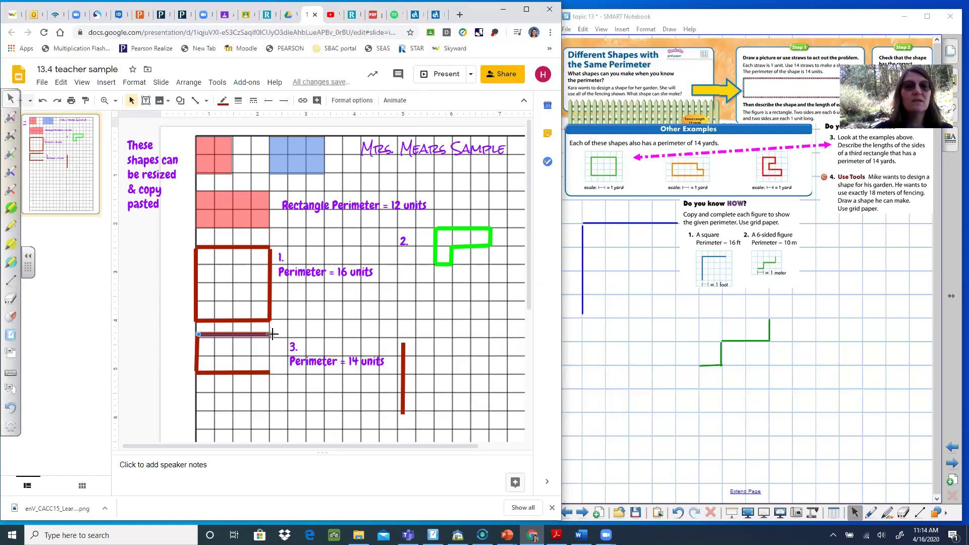
{"action": "left_click_drag", "start_coordinate": [273, 333], "coordinate": [288, 334]}
{"action": "left_click", "coordinate": [254, 372]}
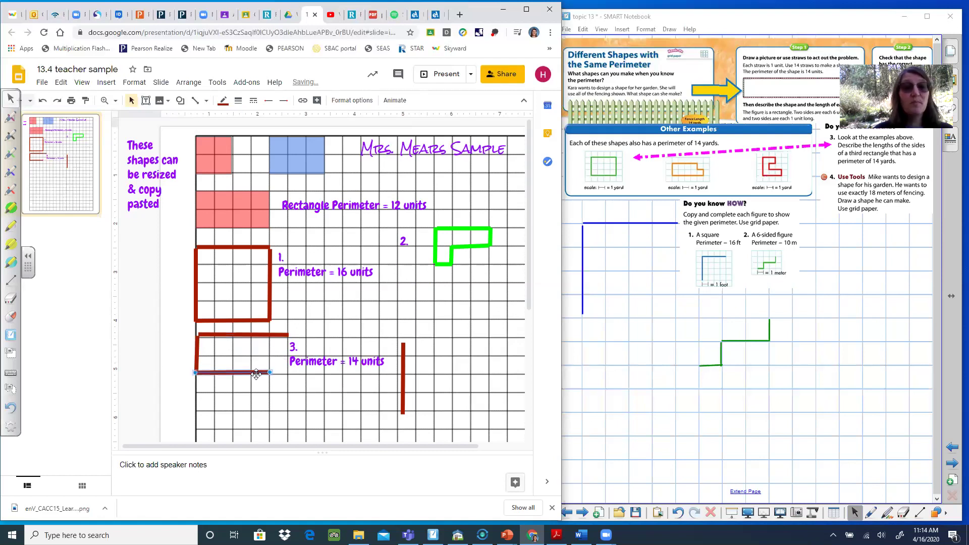
{"action": "left_click_drag", "start_coordinate": [268, 373], "coordinate": [287, 374]}
- Close figure 3 with a two-unit right side and place its "3. Perimeter = 14 units" label directly beneath the rectangle
{"action": "left_click_drag", "start_coordinate": [403, 377], "coordinate": [289, 369]}
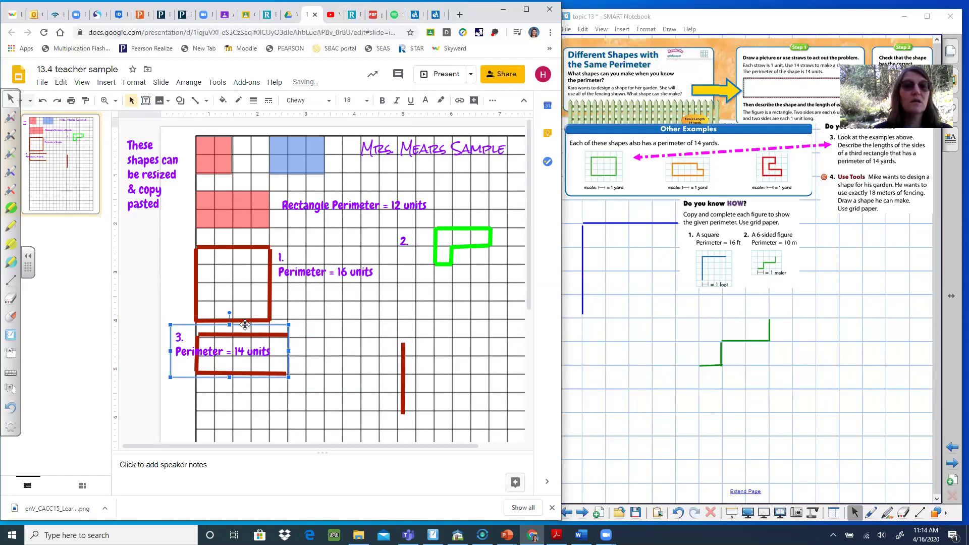
{"action": "left_click_drag", "start_coordinate": [246, 324], "coordinate": [397, 319]}
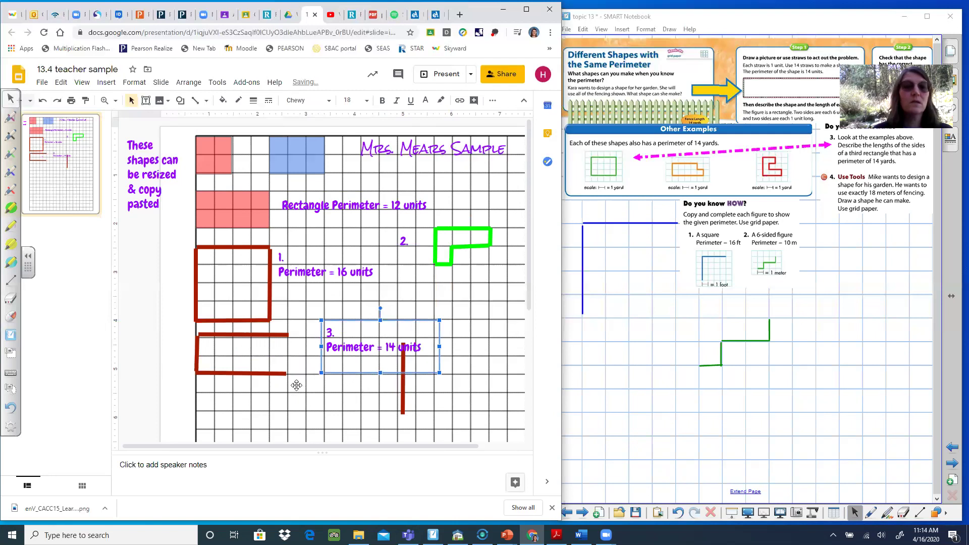
{"action": "mouse_move", "coordinate": [287, 335]}
{"action": "left_mouse_down"}
{"action": "mouse_move", "coordinate": [286, 407]}
{"action": "mouse_move", "coordinate": [287, 374]}
{"action": "left_mouse_up"}
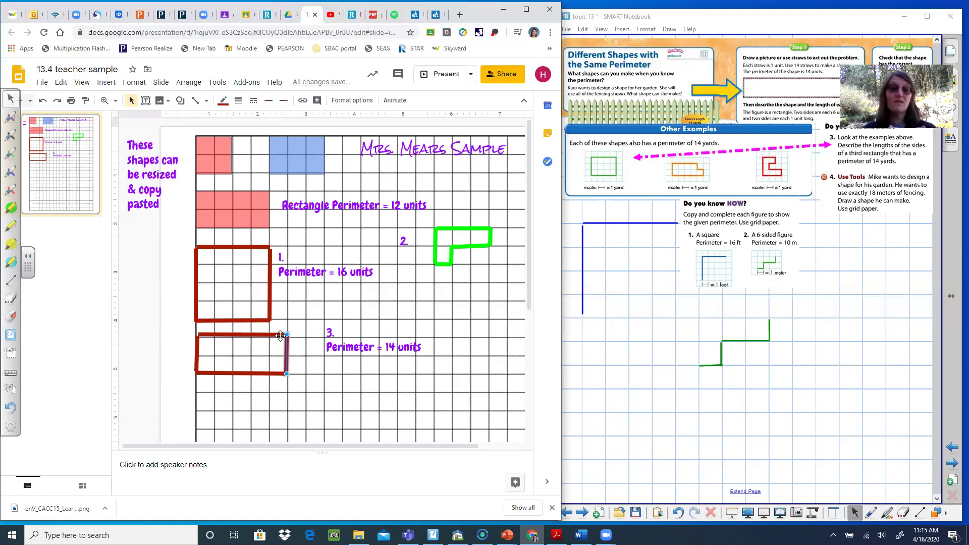
{"action": "left_click", "coordinate": [367, 332]}
{"action": "left_click_drag", "start_coordinate": [359, 319], "coordinate": [235, 367]}
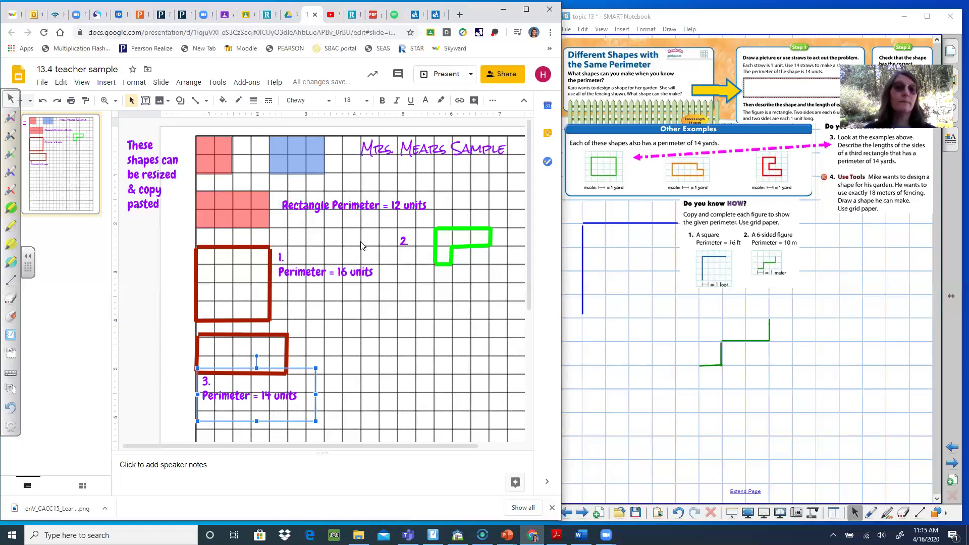
- Duplicate figure 1's square together with its perimeter label and place the copy to the right of the figure 3 rectangle
{"action": "left_click_drag", "start_coordinate": [170, 232], "coordinate": [394, 331]}
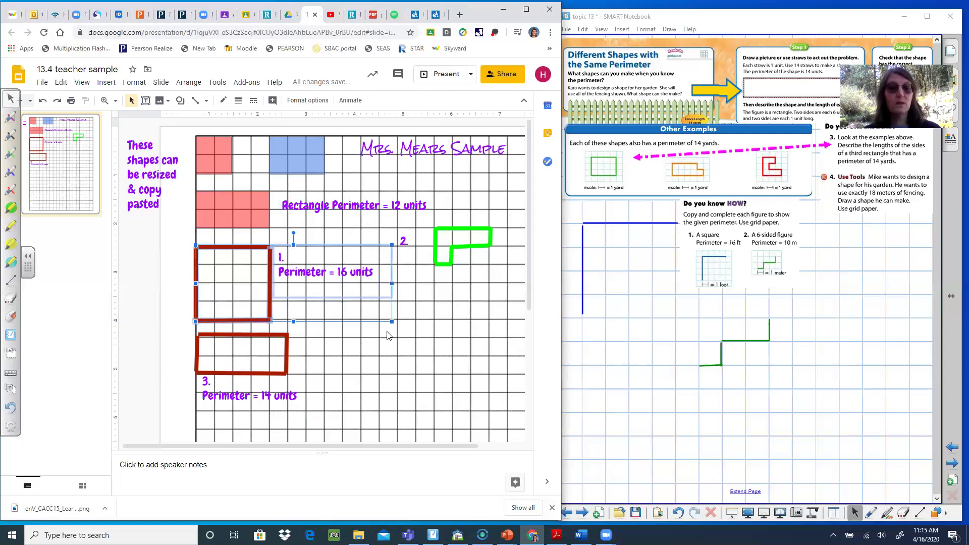
{"action": "key", "text": "ctrl+c"}
{"action": "key", "text": "ctrl+v"}
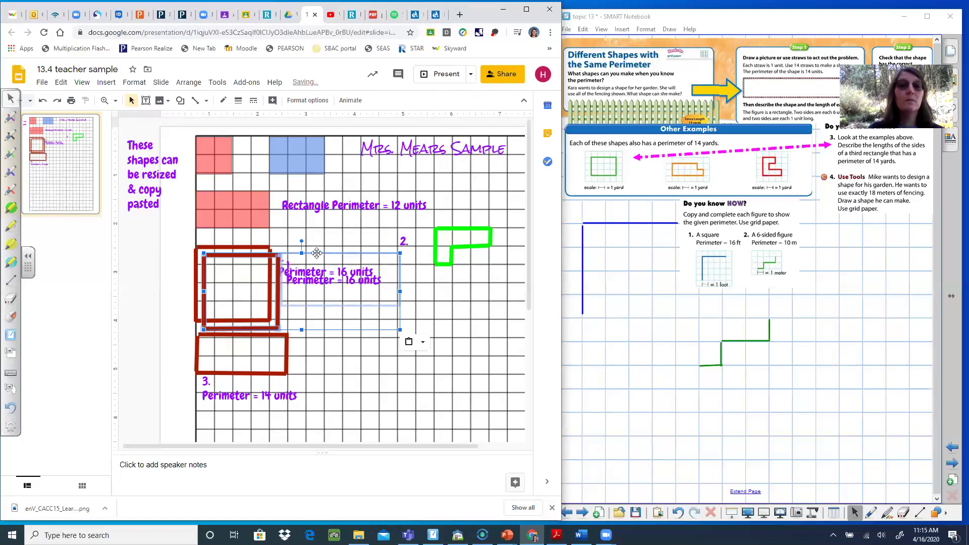
{"action": "left_click_drag", "start_coordinate": [317, 252], "coordinate": [428, 300]}
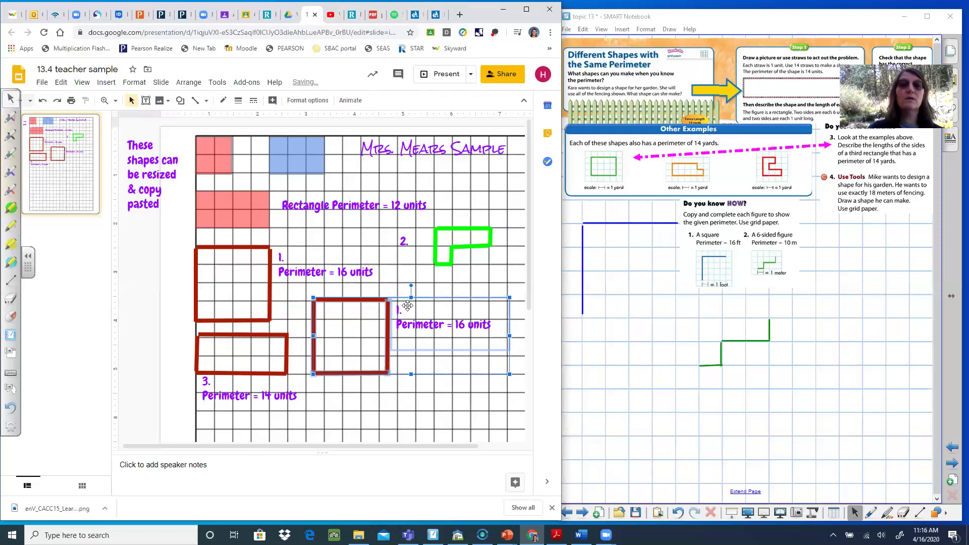
{"action": "left_click", "coordinate": [468, 286]}
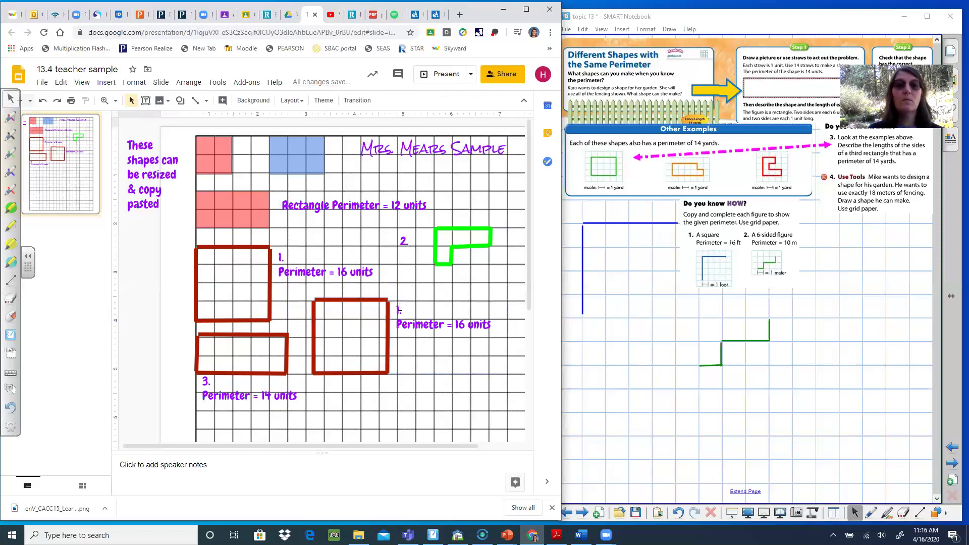
- Change the copied square's label to "4. Perimeter = 18 units"
{"action": "left_click", "coordinate": [399, 307]}
{"action": "double_click", "coordinate": [397, 308]}
{"action": "type", "text": "4"}
{"action": "left_click", "coordinate": [461, 327]}
{"action": "type", "text": "8"}
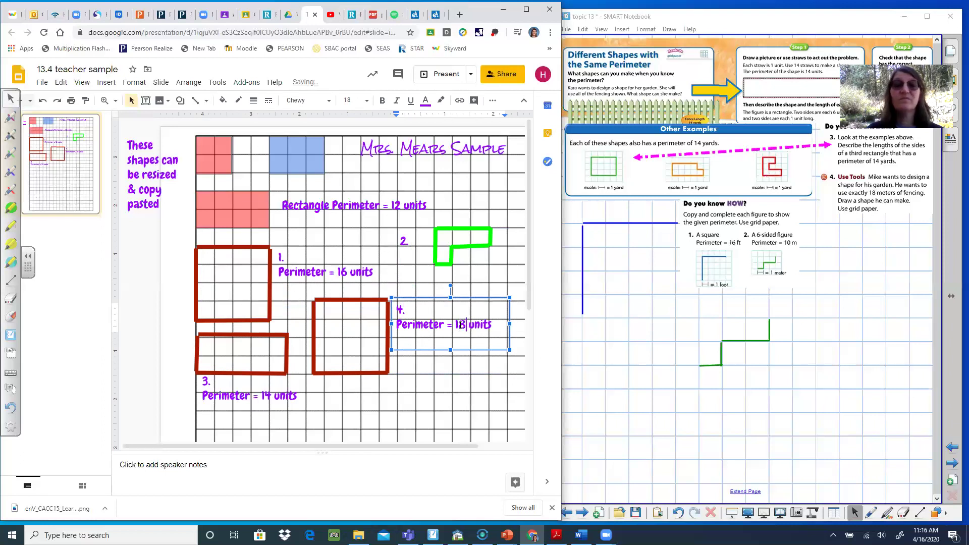
- Shift the left, top and bottom sides of figure 4 slightly left to align with the grid lines
{"action": "left_click", "coordinate": [313, 333]}
{"action": "left_click", "coordinate": [314, 334]}
{"action": "left_click_drag", "start_coordinate": [313, 333], "coordinate": [306, 333]}
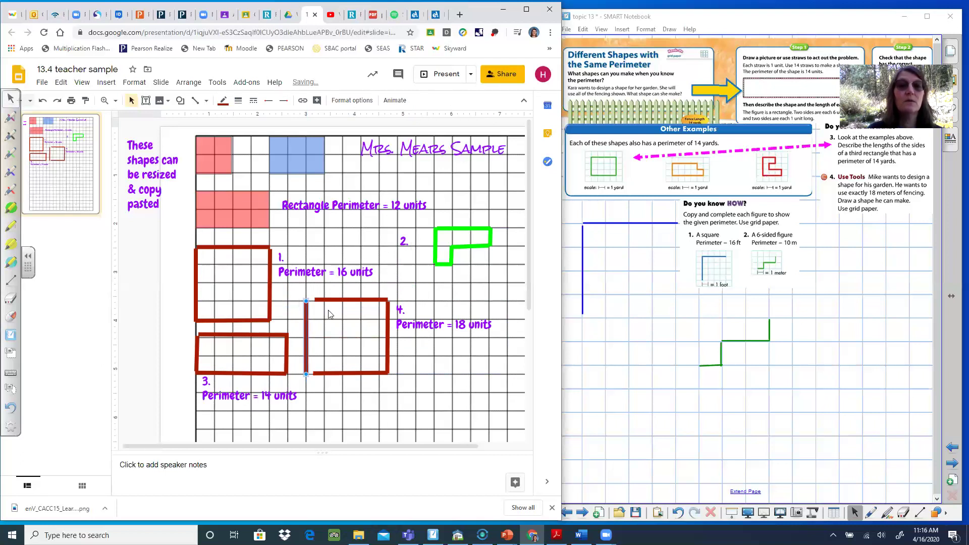
{"action": "left_click_drag", "start_coordinate": [336, 299], "coordinate": [327, 300]}
{"action": "left_click_drag", "start_coordinate": [334, 374], "coordinate": [329, 373]}
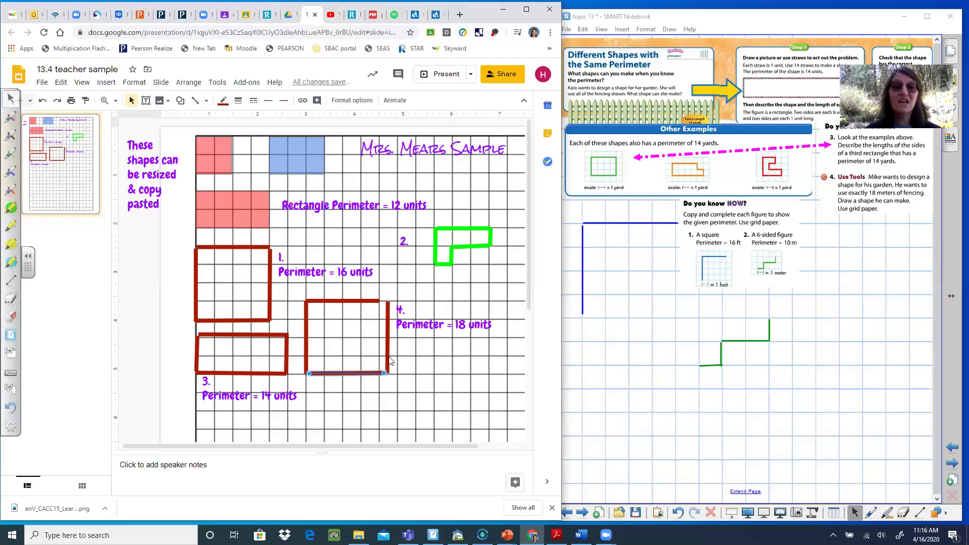
- Move figure 4's right side outward to five grid units from the left side and shift its label clear of the line
{"action": "left_click", "coordinate": [388, 358]}
{"action": "left_click_drag", "start_coordinate": [395, 357], "coordinate": [399, 357]}
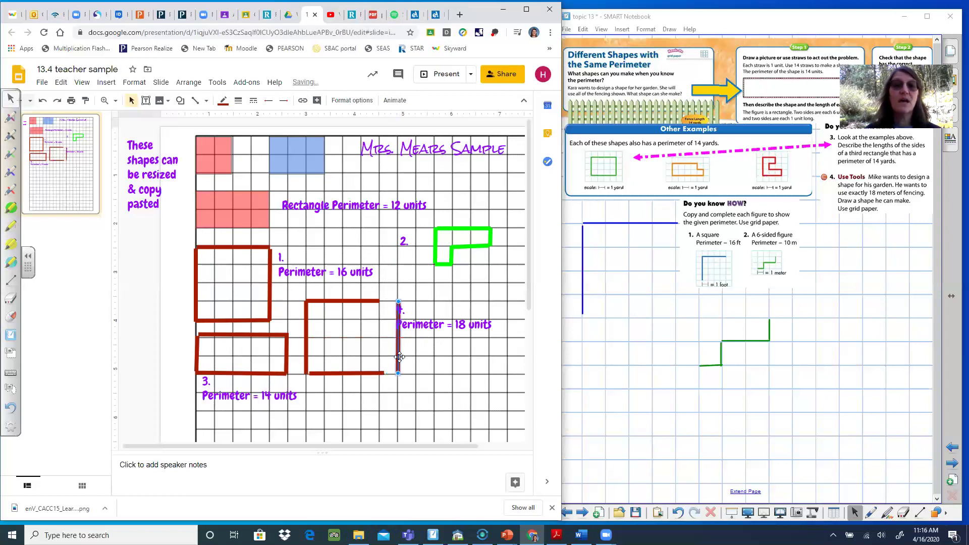
{"action": "left_click", "coordinate": [422, 326]}
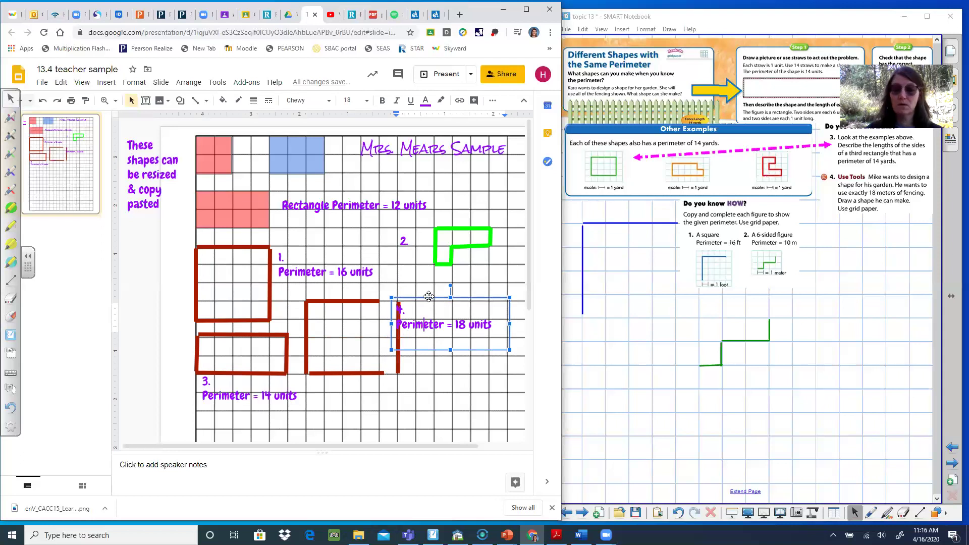
{"action": "right_click", "coordinate": [430, 301]}
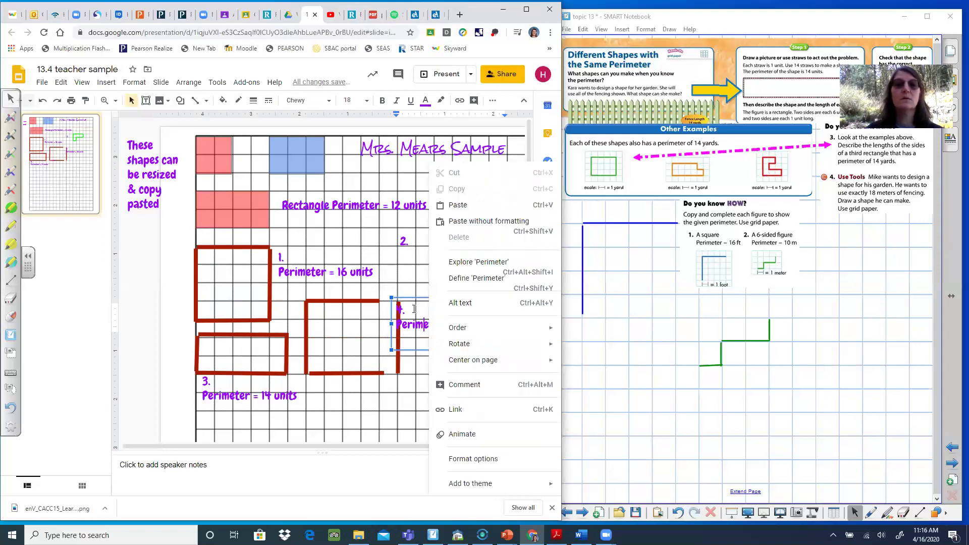
{"action": "left_click", "coordinate": [415, 309]}
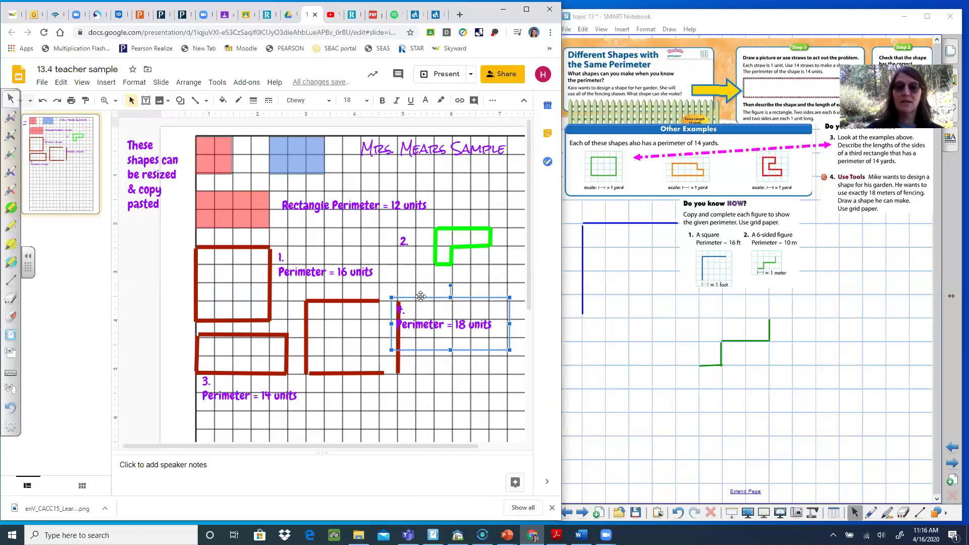
{"action": "left_click_drag", "start_coordinate": [421, 296], "coordinate": [423, 302]}
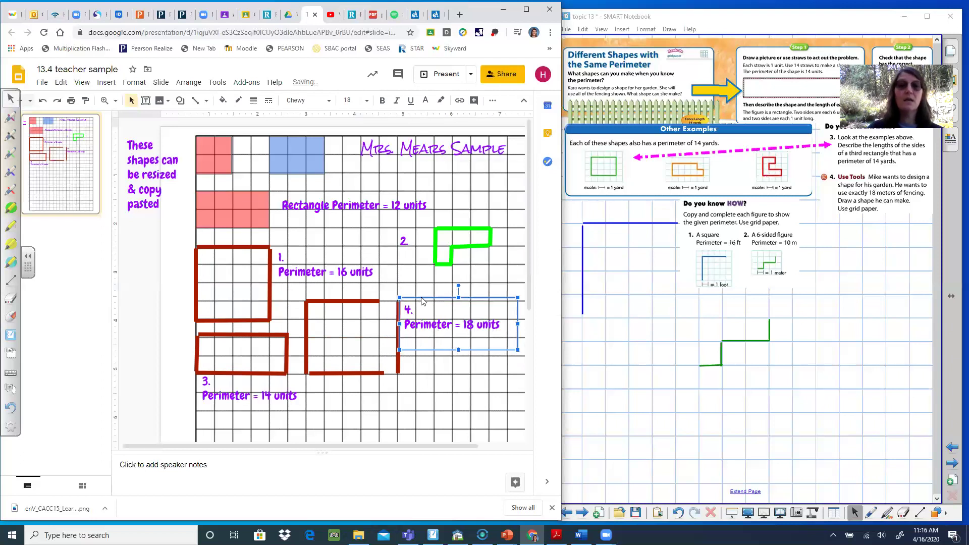
- Extend figure 4's top and bottom sides to meet the right side, closing a rectangle five units wide and four units tall
{"action": "left_click", "coordinate": [378, 302]}
{"action": "left_click_drag", "start_coordinate": [379, 302], "coordinate": [397, 303]}
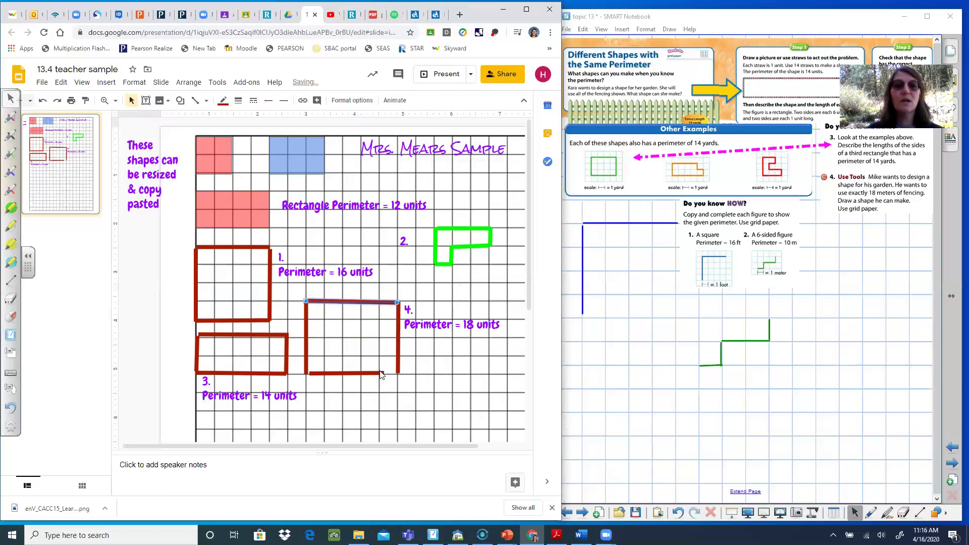
{"action": "left_click", "coordinate": [381, 374]}
{"action": "left_click", "coordinate": [381, 374]}
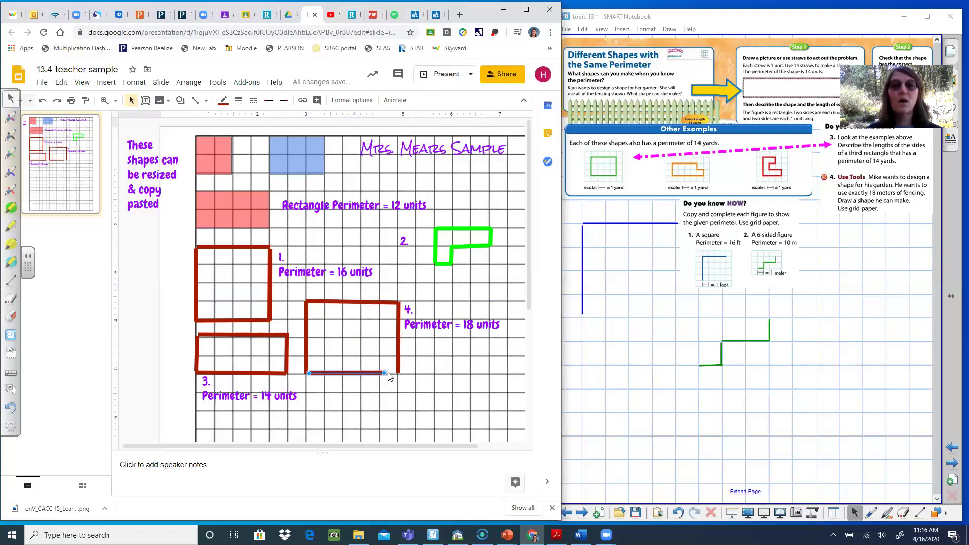
{"action": "left_click_drag", "start_coordinate": [385, 372], "coordinate": [399, 373]}
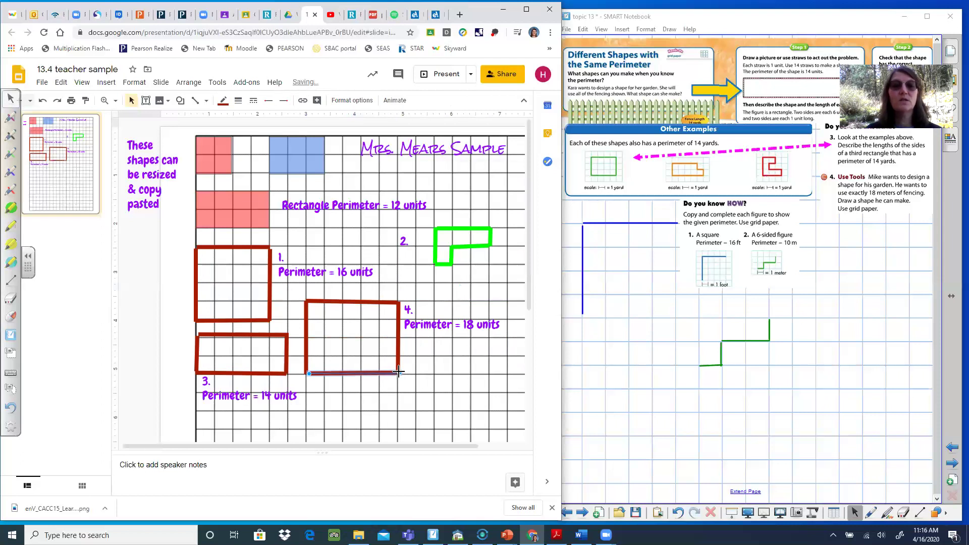
{"action": "left_click", "coordinate": [389, 302]}
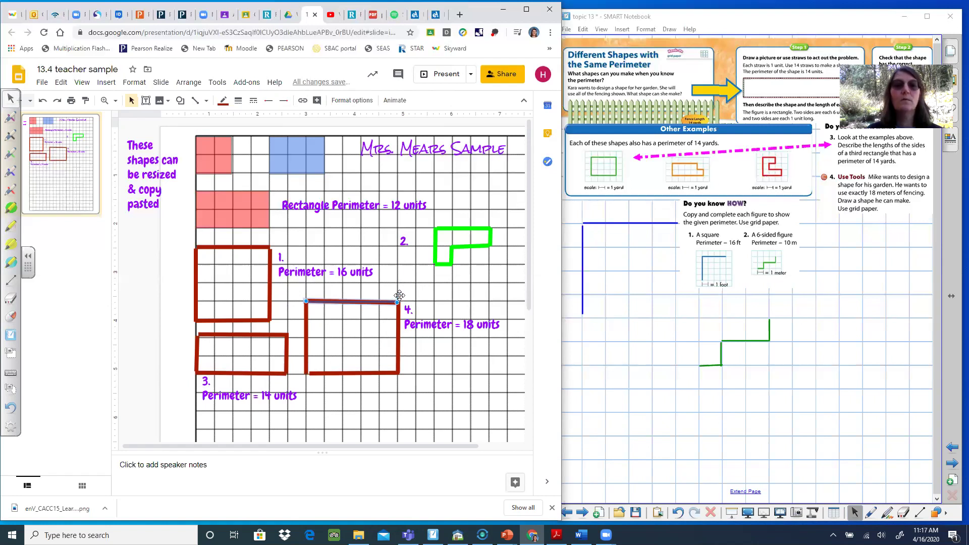
{"action": "right_click", "coordinate": [397, 303]}
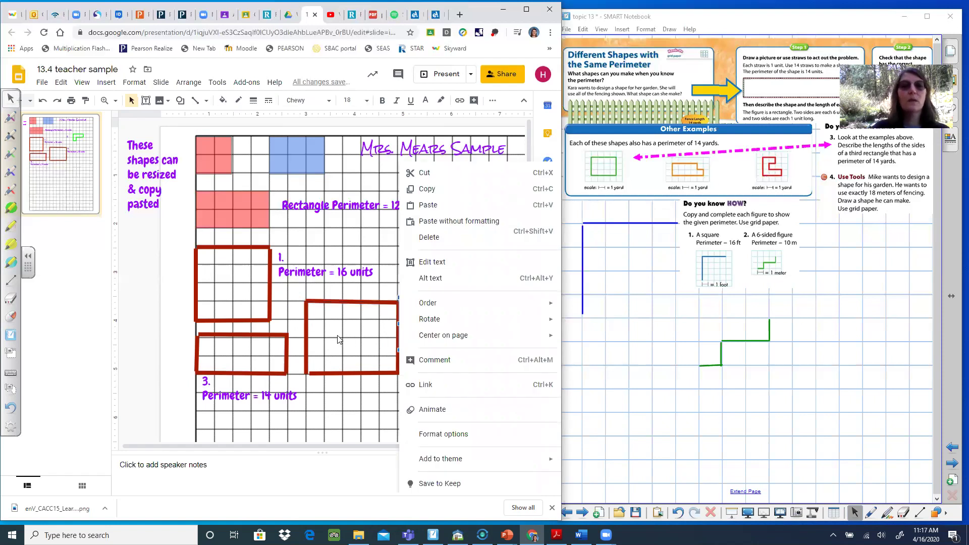
{"action": "left_click", "coordinate": [338, 340]}
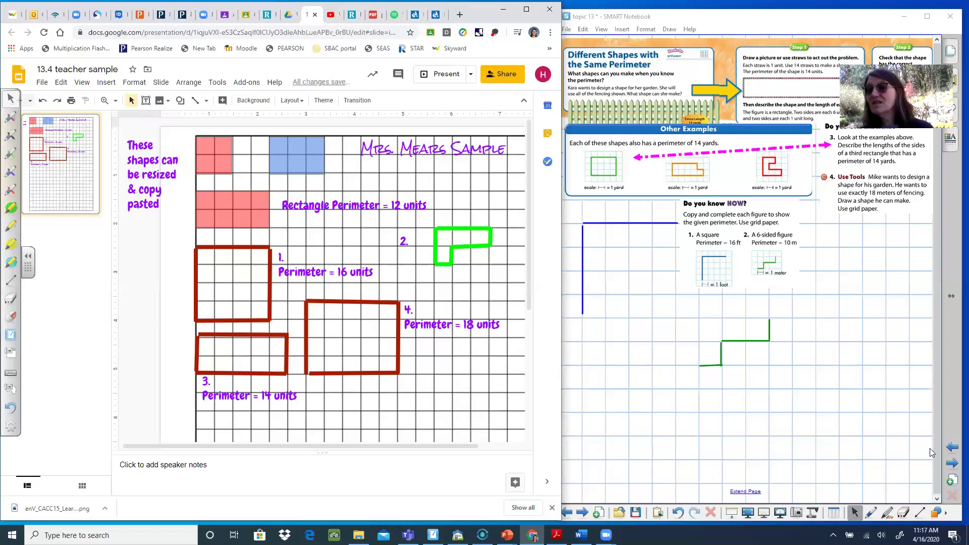
- Advance SMART Notebook to the Independent Practice page, and copy figure 1, its label and figure 4's top and left sides to below figure 3
{"action": "left_click", "coordinate": [951, 464]}
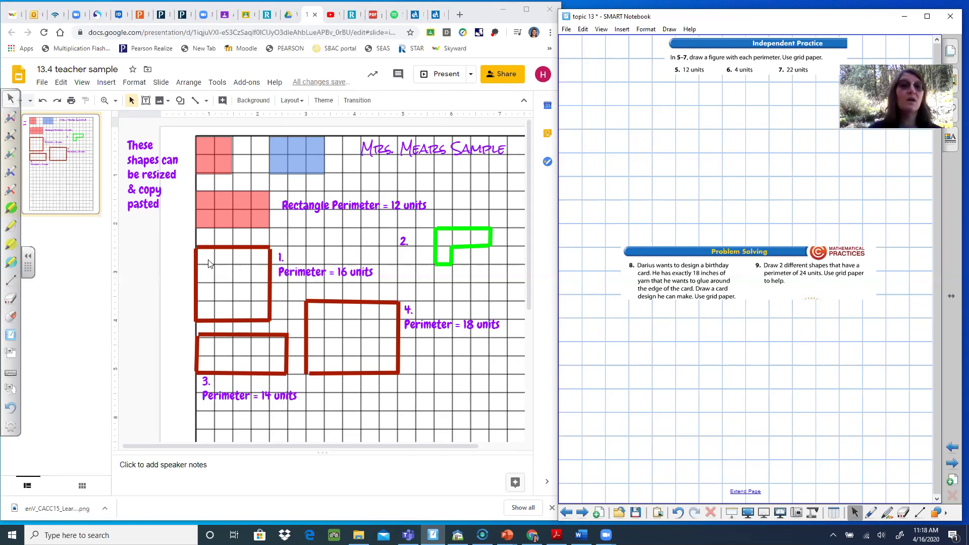
{"action": "left_click_drag", "start_coordinate": [187, 237], "coordinate": [382, 329]}
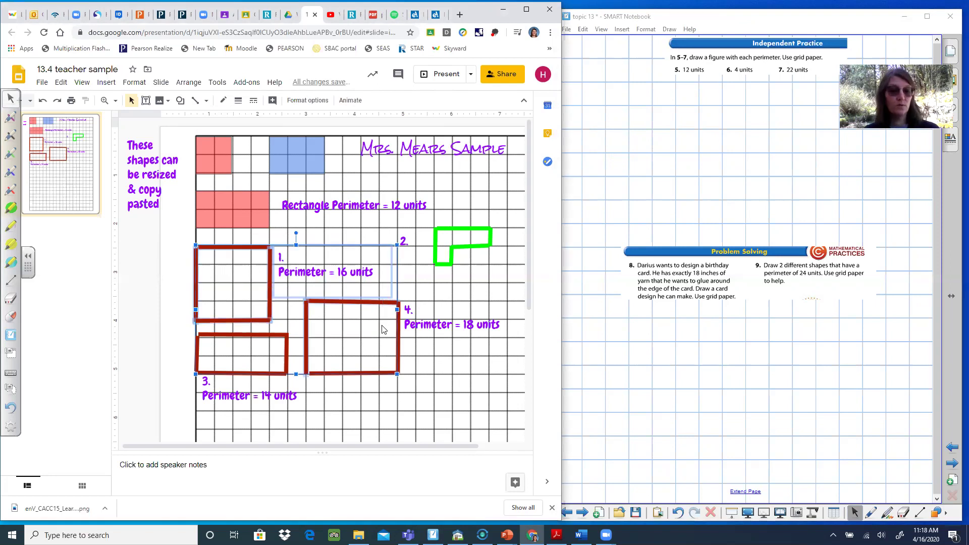
{"action": "key", "text": "ctrl+c"}
{"action": "key", "text": "ctrl+v"}
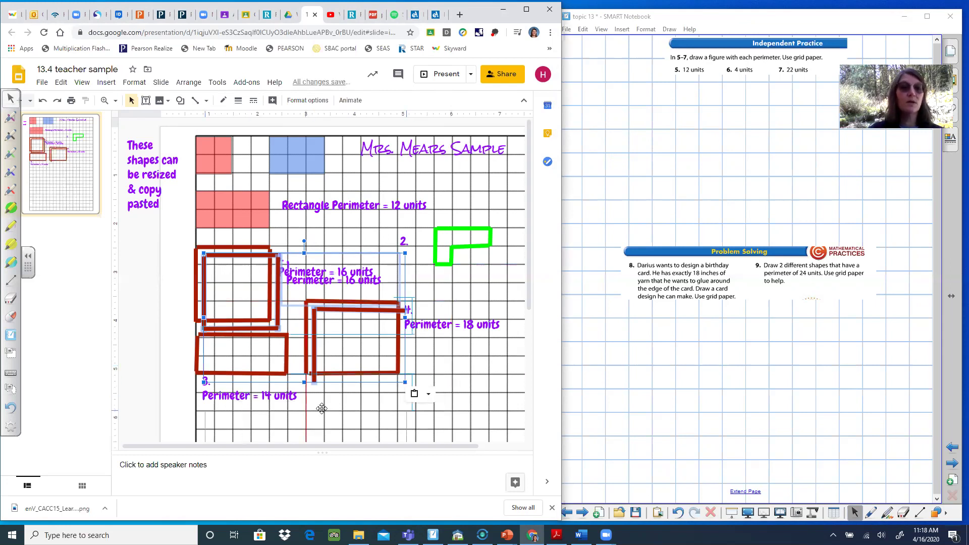
{"action": "left_click_drag", "start_coordinate": [328, 253], "coordinate": [320, 407]}
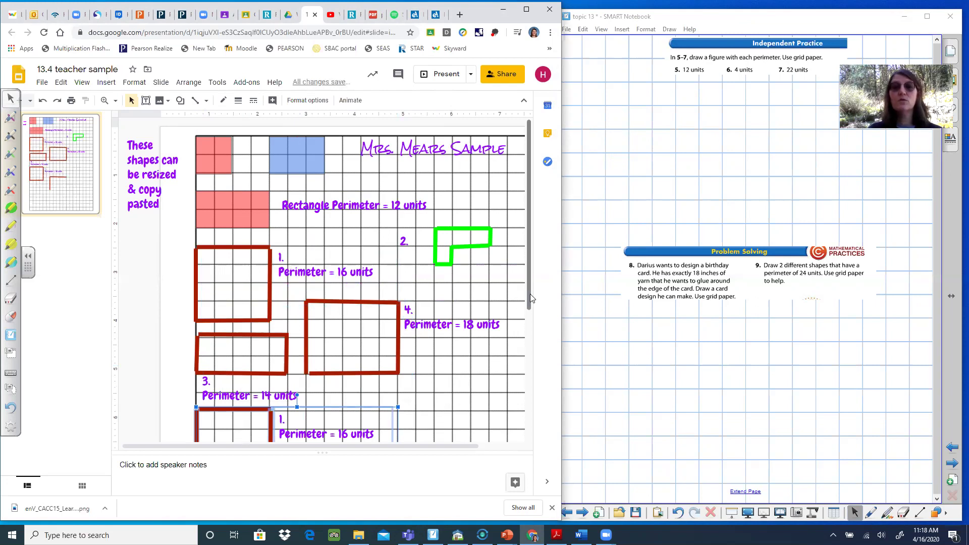
{"action": "left_click_drag", "start_coordinate": [530, 294], "coordinate": [530, 377]}
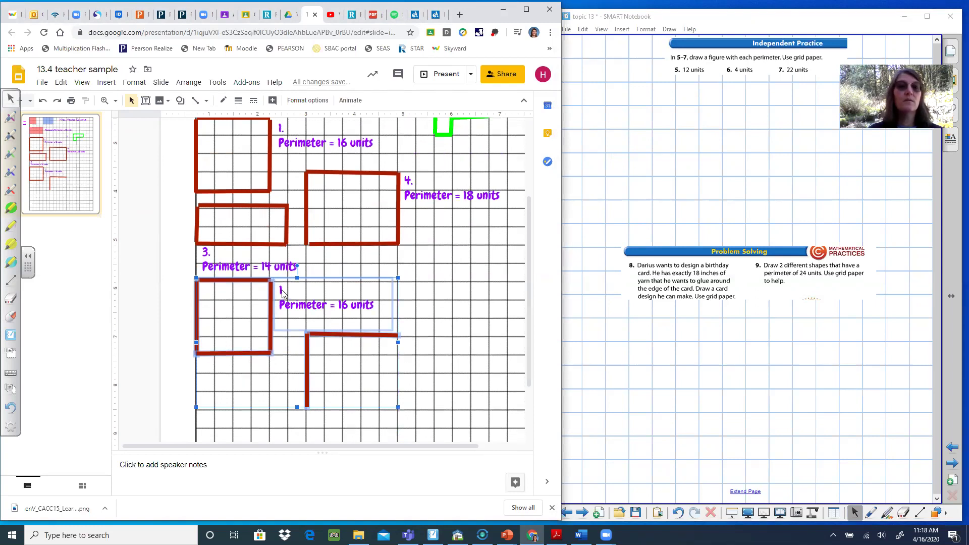
{"action": "left_click", "coordinate": [211, 297]}
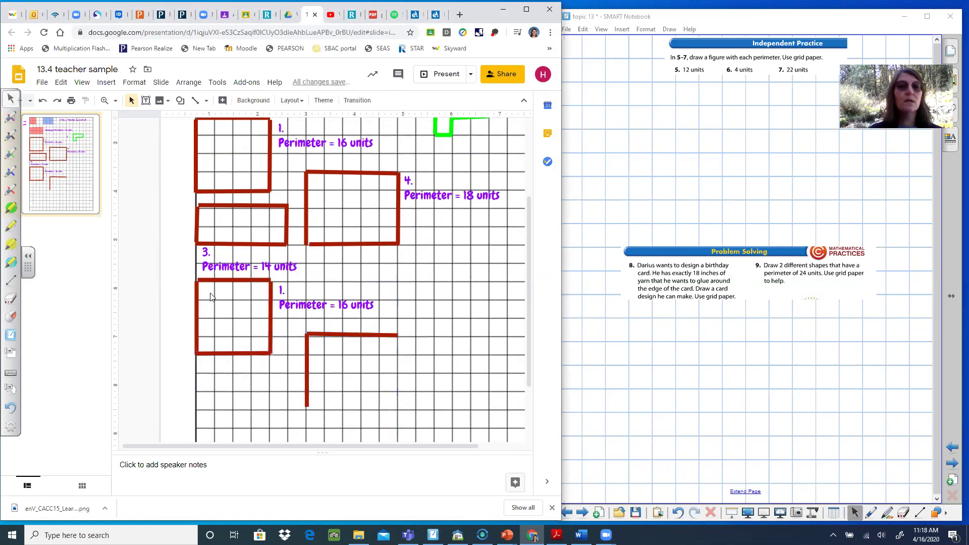
- Renumber the copied label beside the square below figure 3 as 5 and set its perimeter to 12 units
{"action": "left_click", "coordinate": [282, 291]}
{"action": "double_click", "coordinate": [283, 291]}
{"action": "type", "text": "5"}
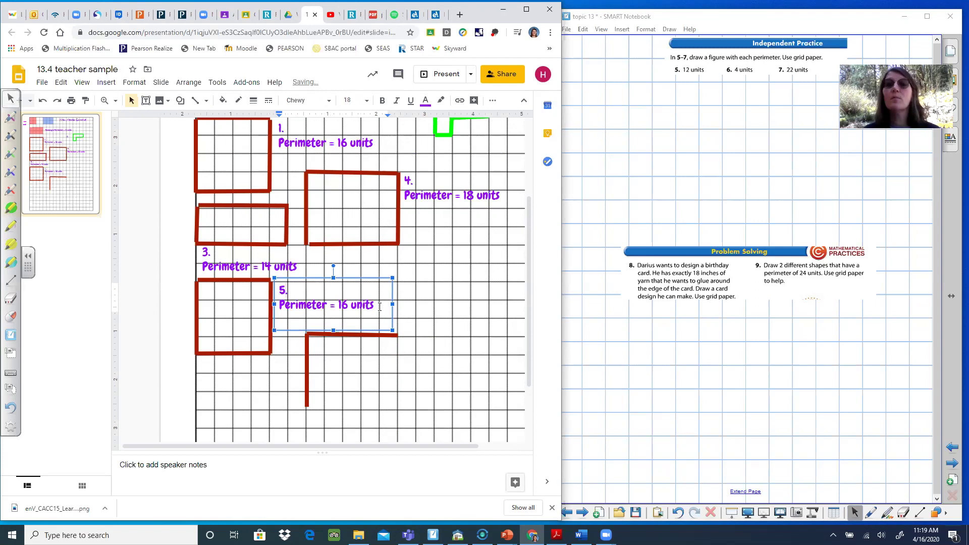
{"action": "left_click_drag", "start_coordinate": [348, 309], "coordinate": [342, 309]}
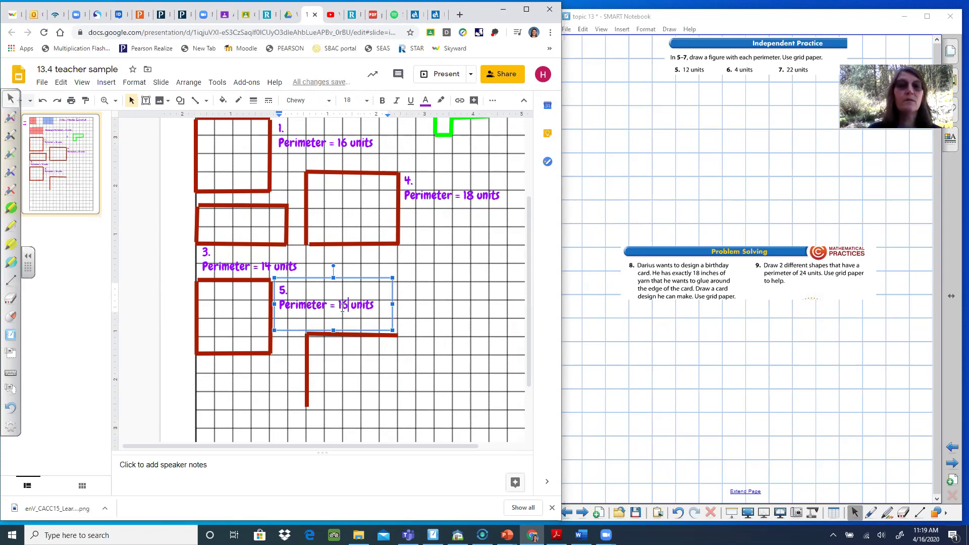
{"action": "type", "text": "2"}
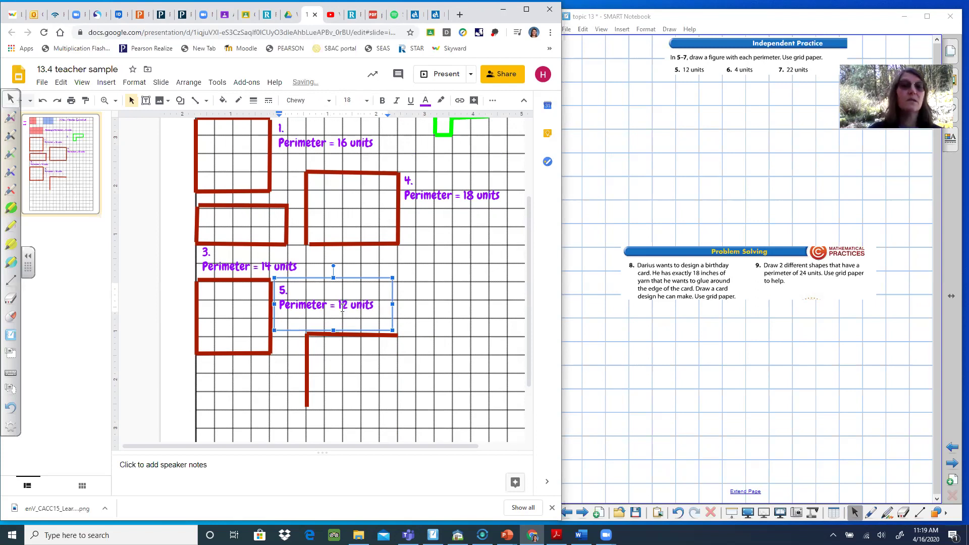
- Raise figure 5's bottom side and shorten both vertical sides to form a rectangle four units wide and two units tall
{"action": "left_click", "coordinate": [230, 353]}
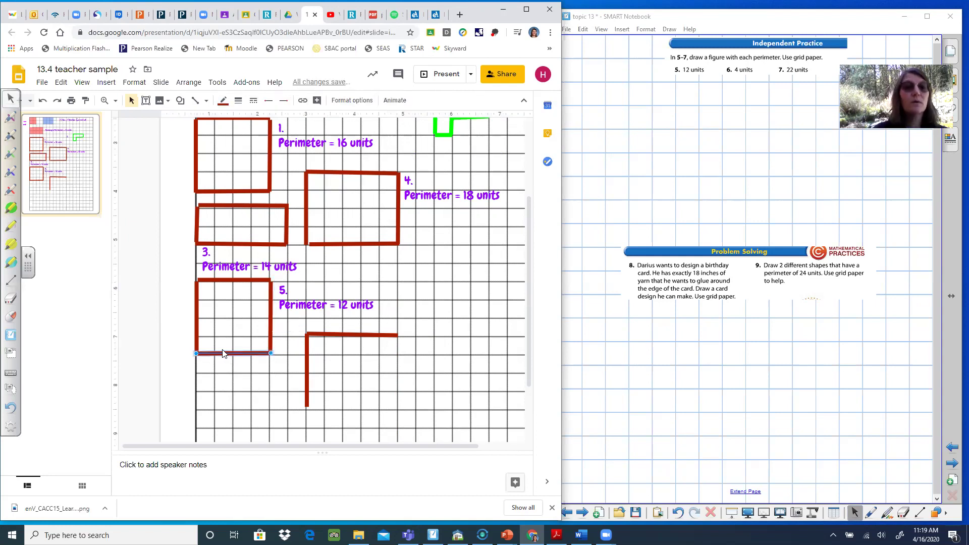
{"action": "left_click_drag", "start_coordinate": [221, 354], "coordinate": [222, 318]}
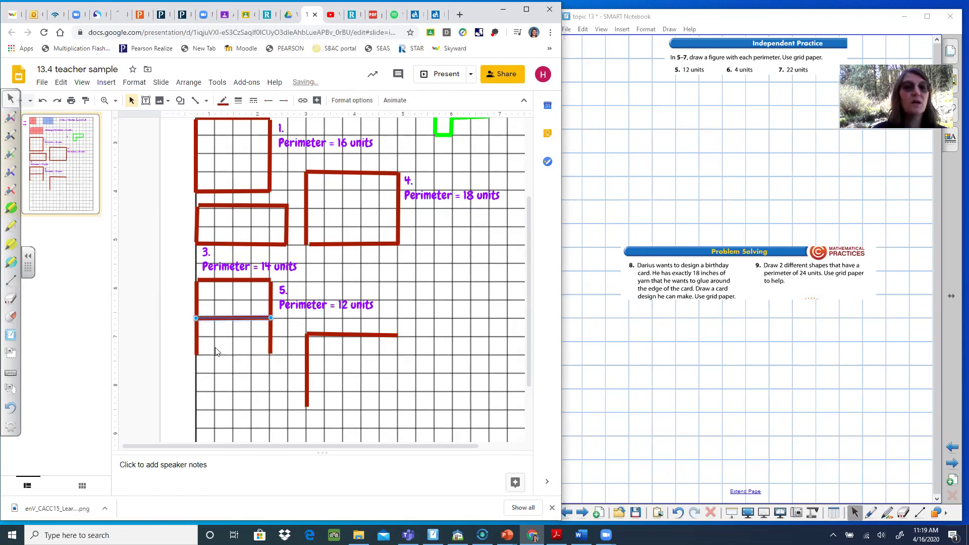
{"action": "left_click", "coordinate": [197, 350]}
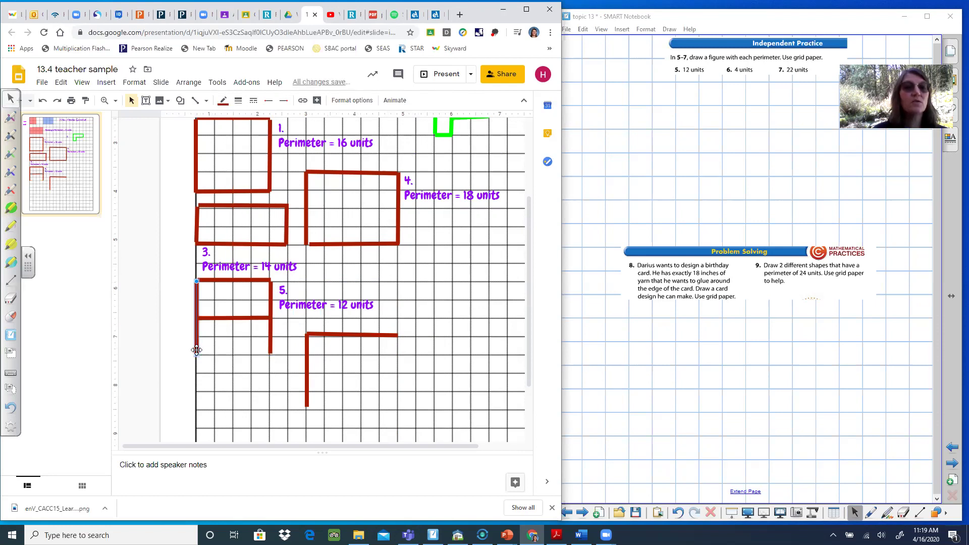
{"action": "left_click_drag", "start_coordinate": [196, 334], "coordinate": [197, 318]}
{"action": "left_click", "coordinate": [271, 349]}
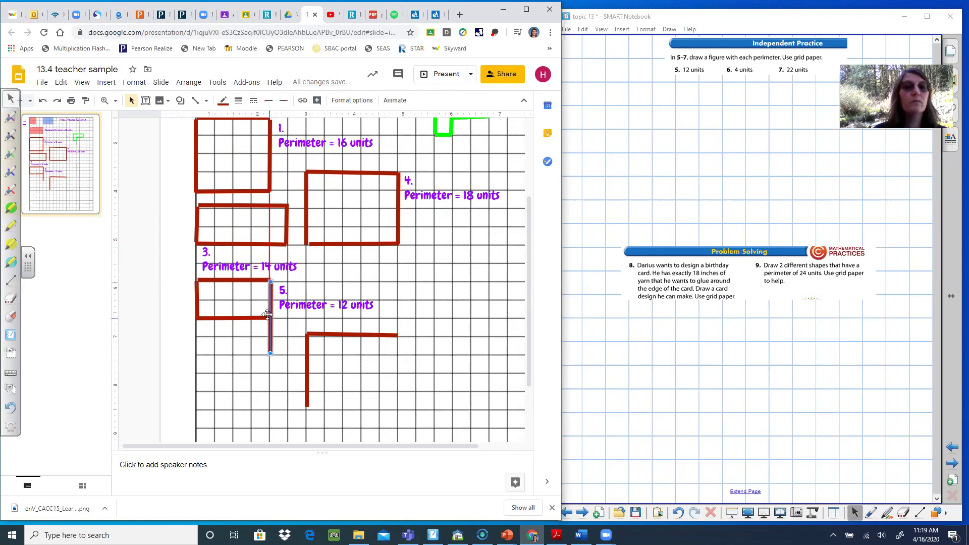
{"action": "left_click_drag", "start_coordinate": [268, 317], "coordinate": [266, 281]}
{"action": "left_click_drag", "start_coordinate": [270, 242], "coordinate": [269, 280]}
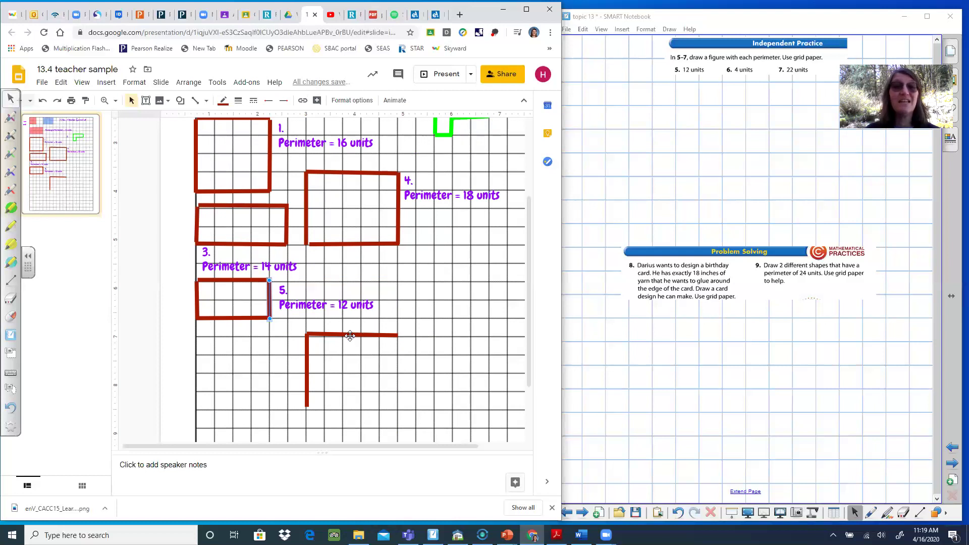
- Move the spare horizontal line to just below figure 4 and place label 5 beneath its rectangle
{"action": "left_click_drag", "start_coordinate": [351, 335], "coordinate": [439, 266]}
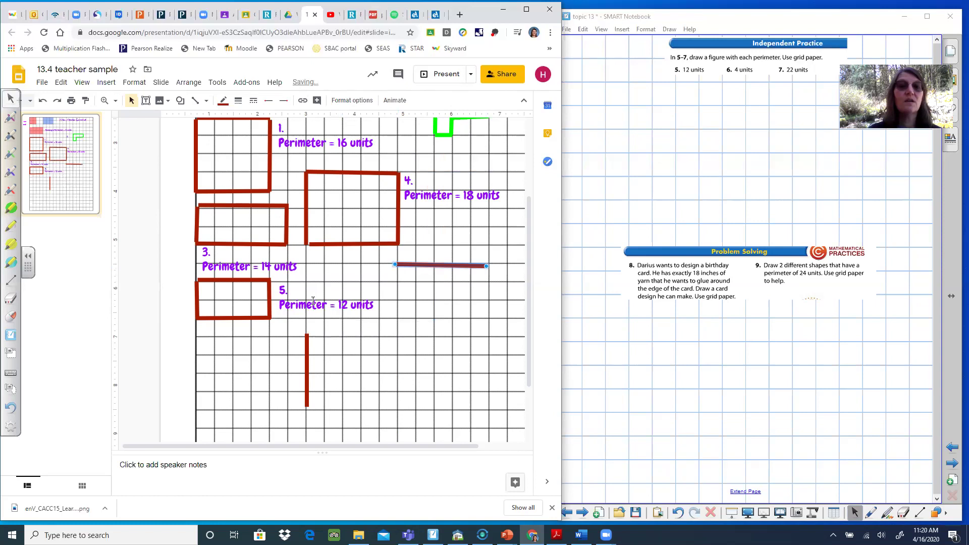
{"action": "left_click_drag", "start_coordinate": [307, 285], "coordinate": [227, 319]}
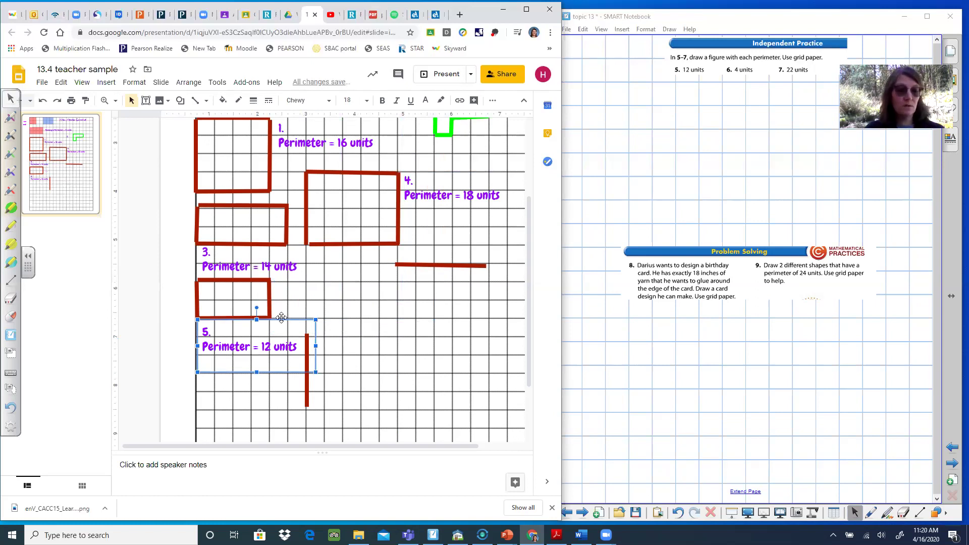
- Duplicate label 5 to the right of its rectangle, renumber the copy as 6 and set its perimeter to 4 units
{"action": "key", "text": "ctrl+d"}
{"action": "left_click_drag", "start_coordinate": [288, 328], "coordinate": [363, 275]}
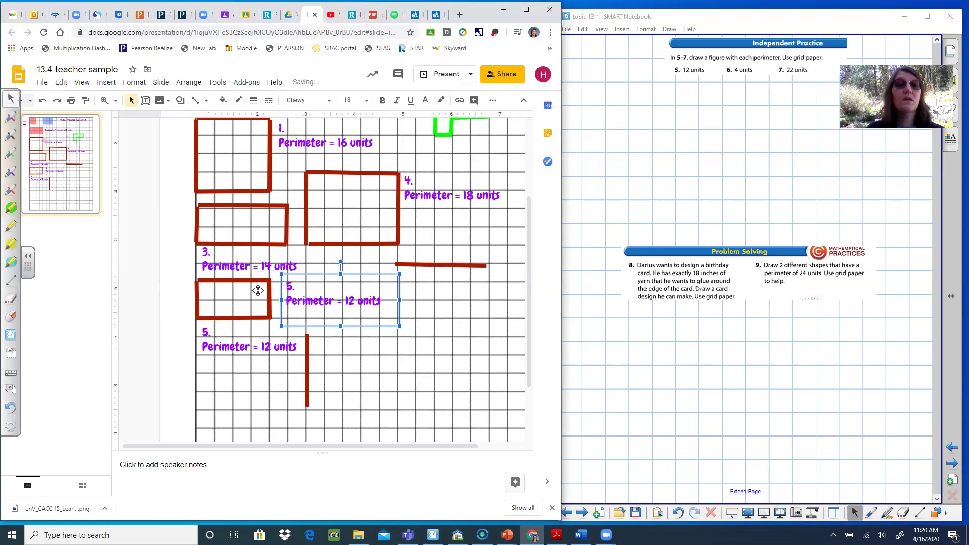
{"action": "double_click", "coordinate": [288, 285]}
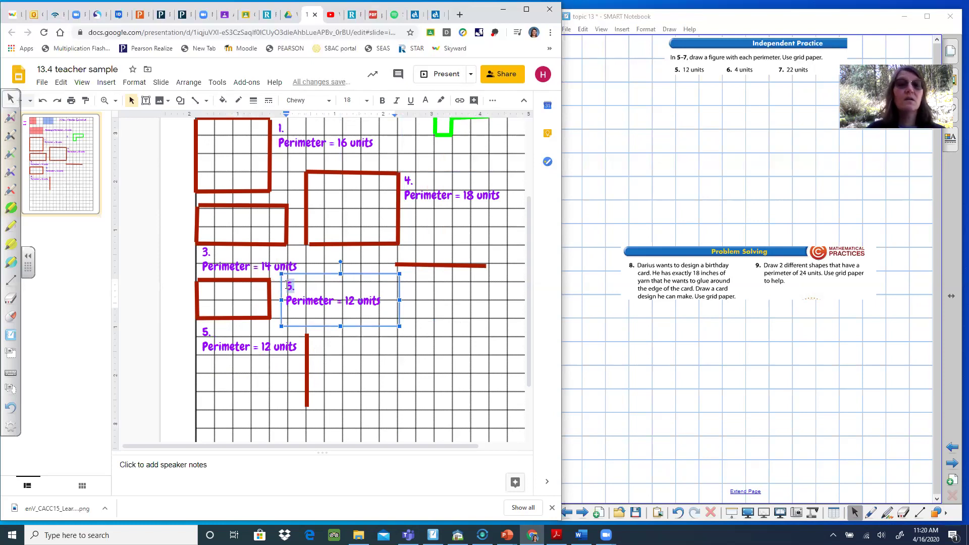
{"action": "type", "text": "6."}
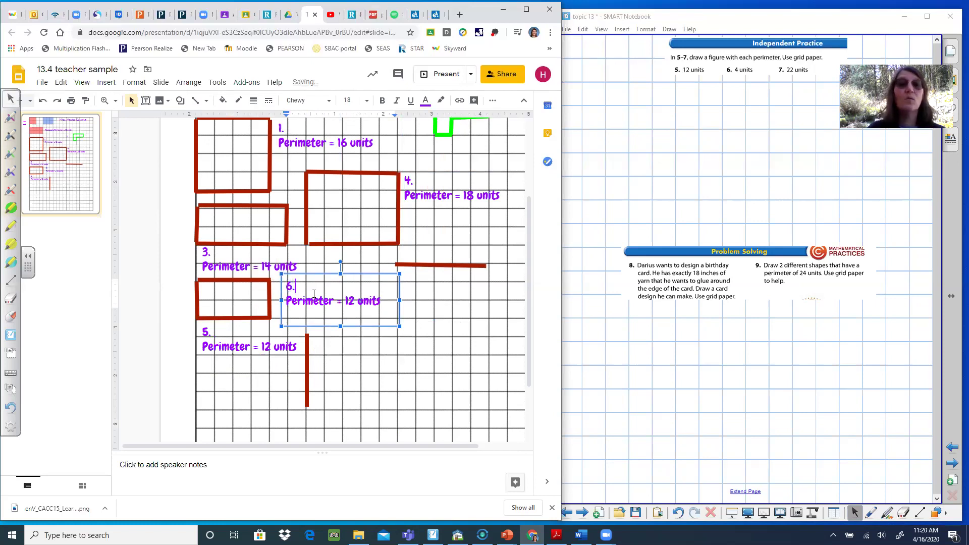
{"action": "left_click_drag", "start_coordinate": [357, 303], "coordinate": [346, 301]}
{"action": "type", "text": "4"}
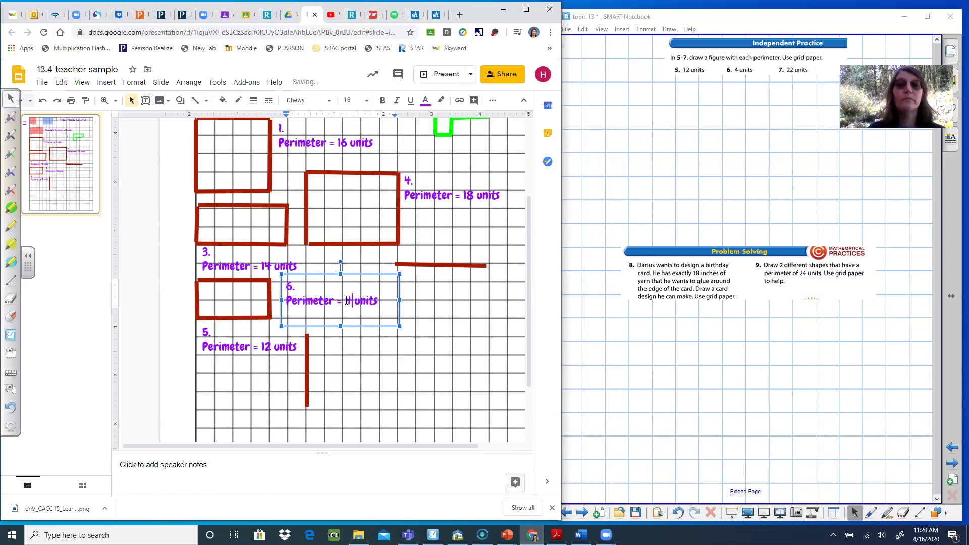
{"action": "left_click_drag", "start_coordinate": [383, 277], "coordinate": [385, 277]}
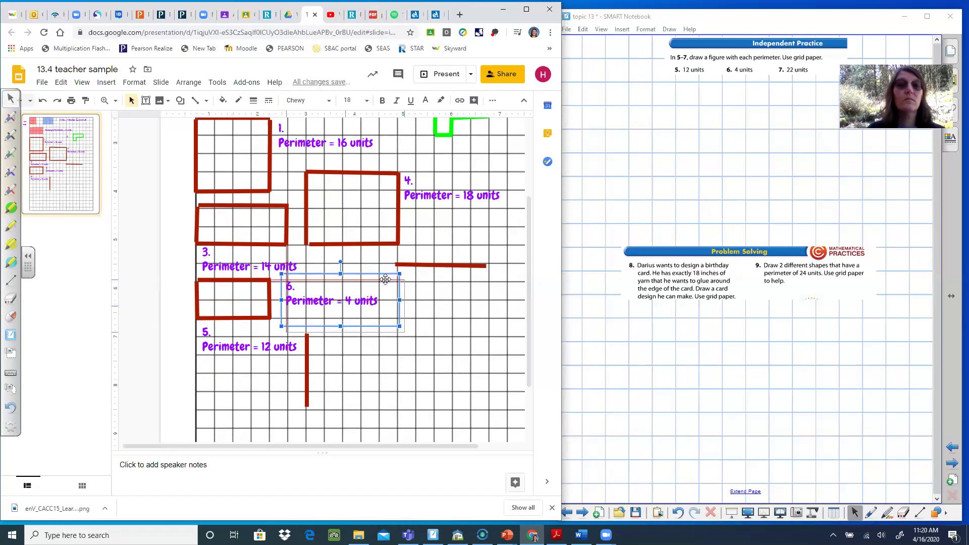
{"action": "left_click_drag", "start_coordinate": [386, 279], "coordinate": [390, 285]}
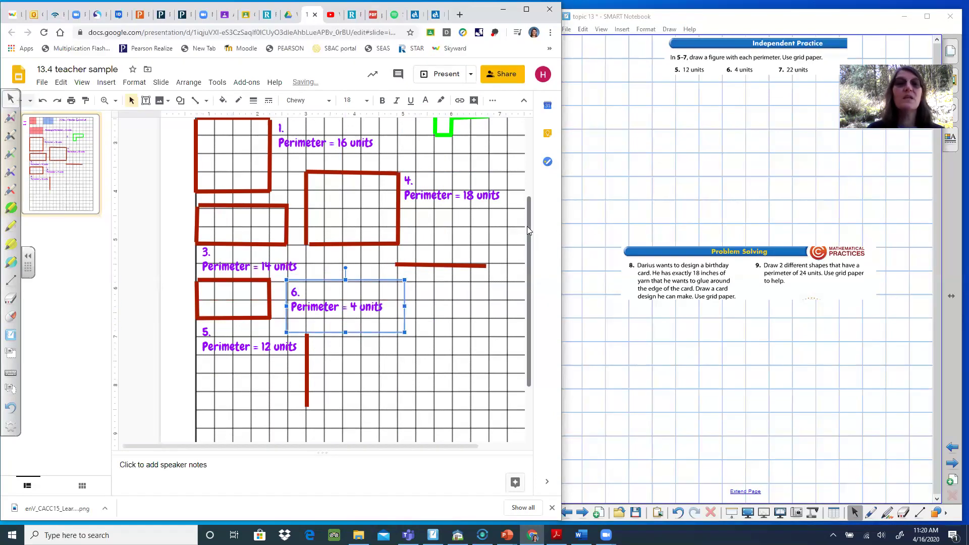
- Copy the small red square at the top of the slide and move the copy down onto label 6
{"action": "scroll", "coordinate": [527, 226], "scroll_direction": "up", "scroll_amount": 3}
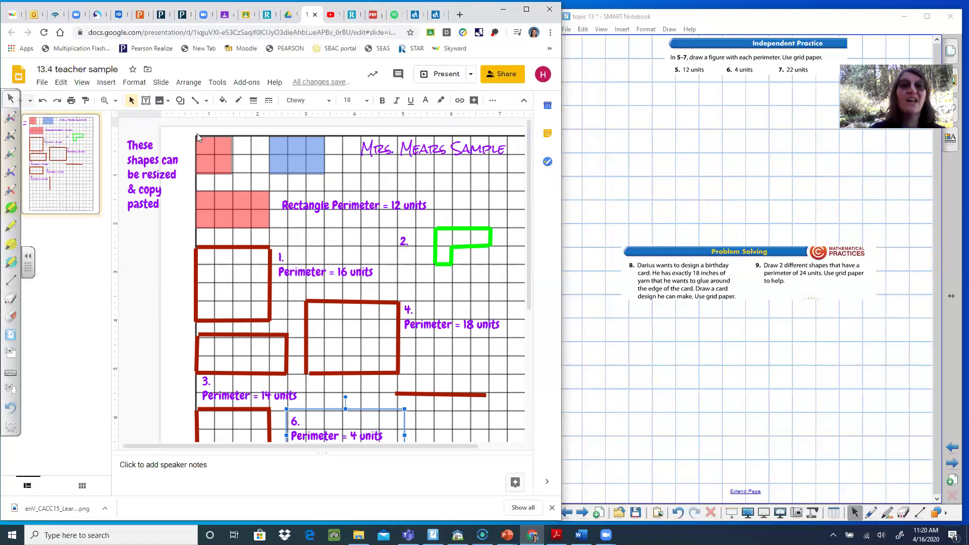
{"action": "left_click", "coordinate": [212, 153]}
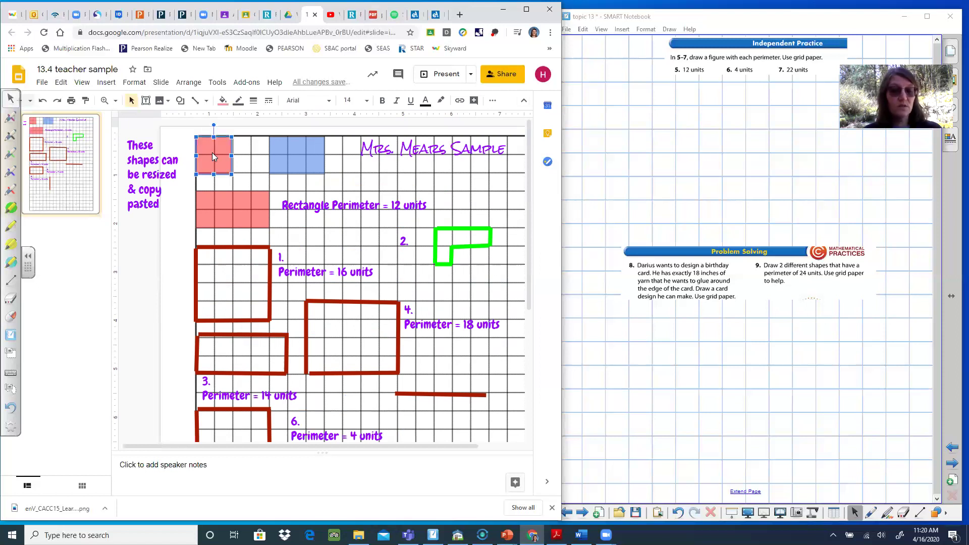
{"action": "key", "text": "ctrl+v"}
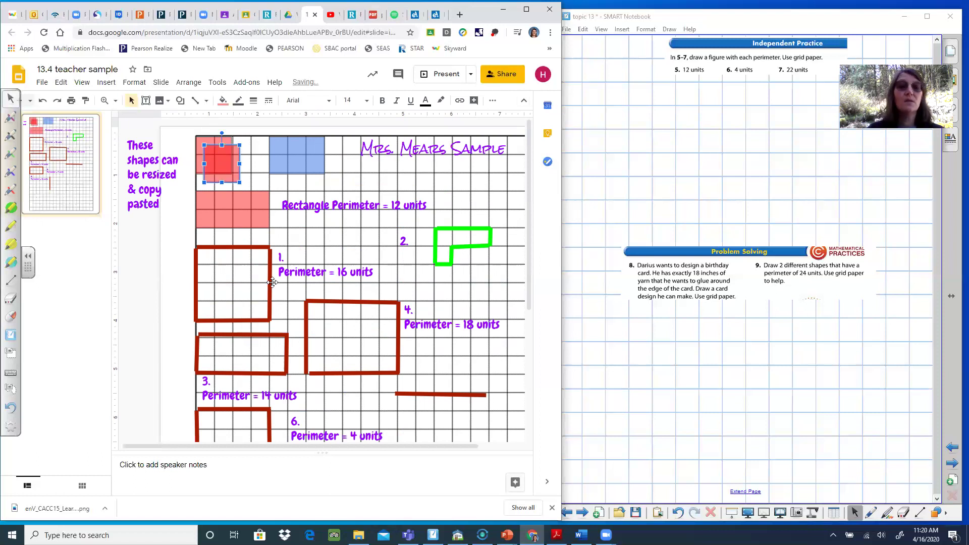
{"action": "right_click", "coordinate": [328, 424]}
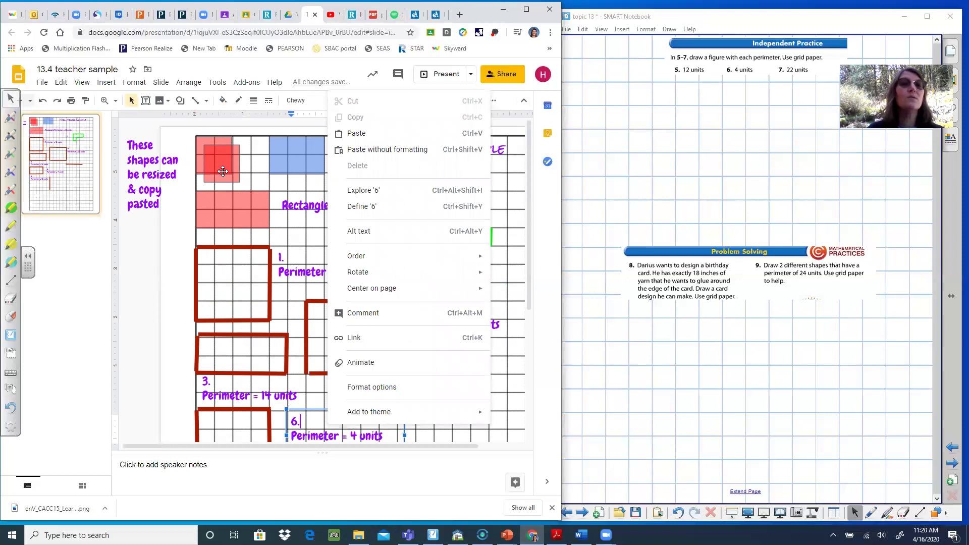
{"action": "scroll", "coordinate": [216, 170], "scroll_direction": "down", "scroll_amount": 3}
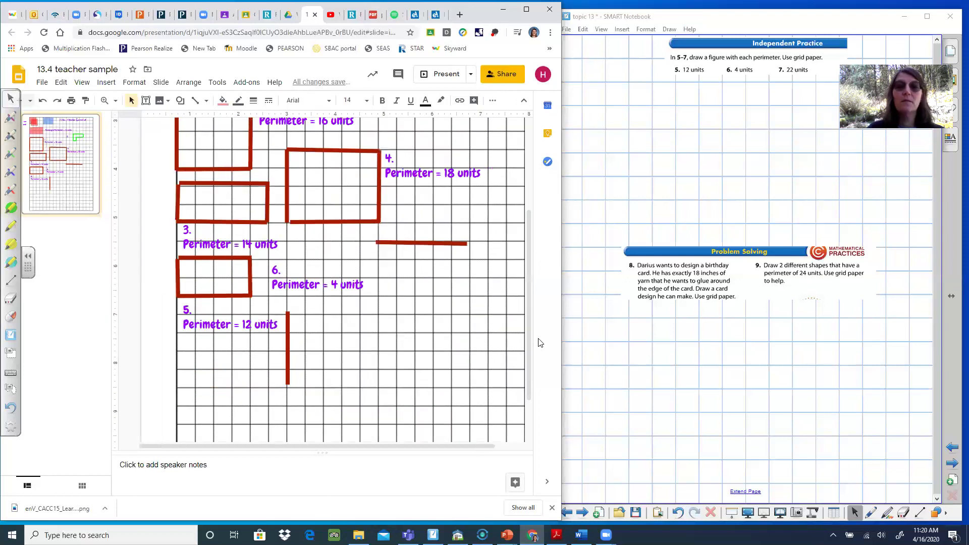
{"action": "scroll", "coordinate": [529, 337], "scroll_direction": "up", "scroll_amount": 3}
{"action": "scroll", "coordinate": [516, 238], "scroll_direction": "up", "scroll_amount": 1}
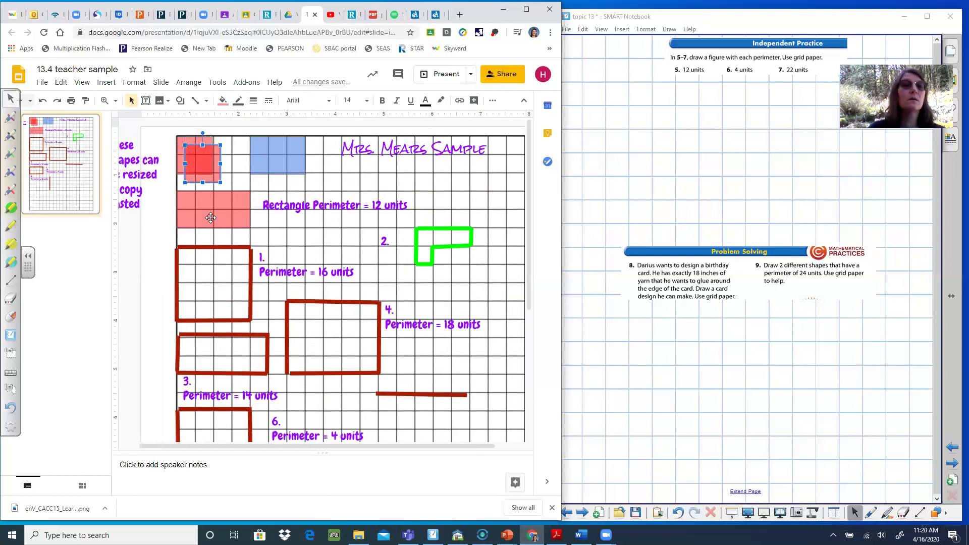
{"action": "left_click_drag", "start_coordinate": [200, 166], "coordinate": [331, 436]}
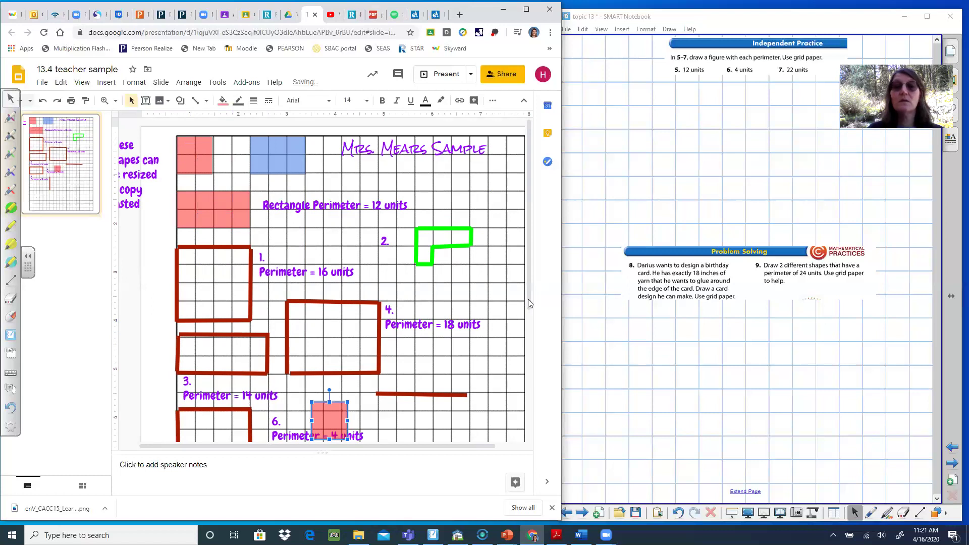
- Align the copied red square beside the number 6 and shrink it to one grid unit on each side
{"action": "scroll", "coordinate": [532, 348], "scroll_direction": "down", "scroll_amount": 5}
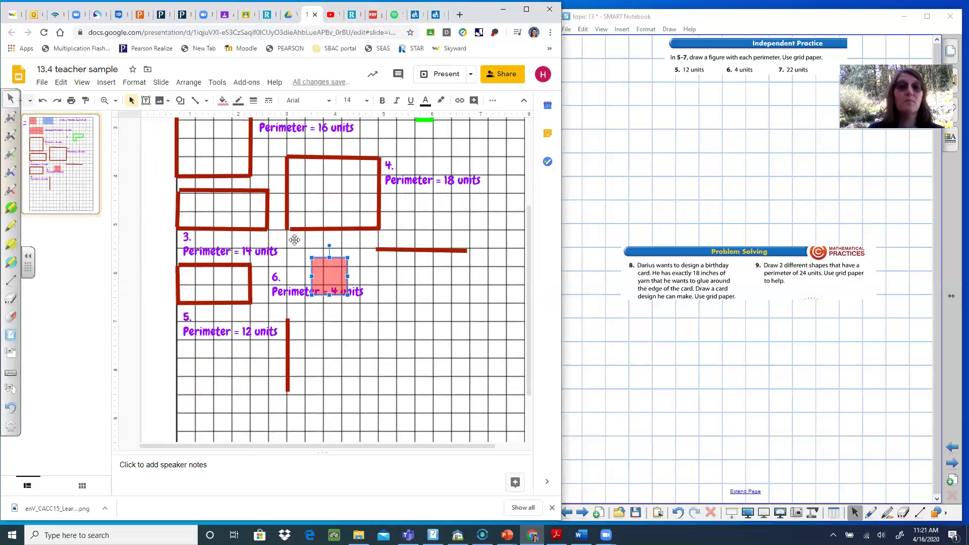
{"action": "left_click_drag", "start_coordinate": [324, 280], "coordinate": [299, 268]}
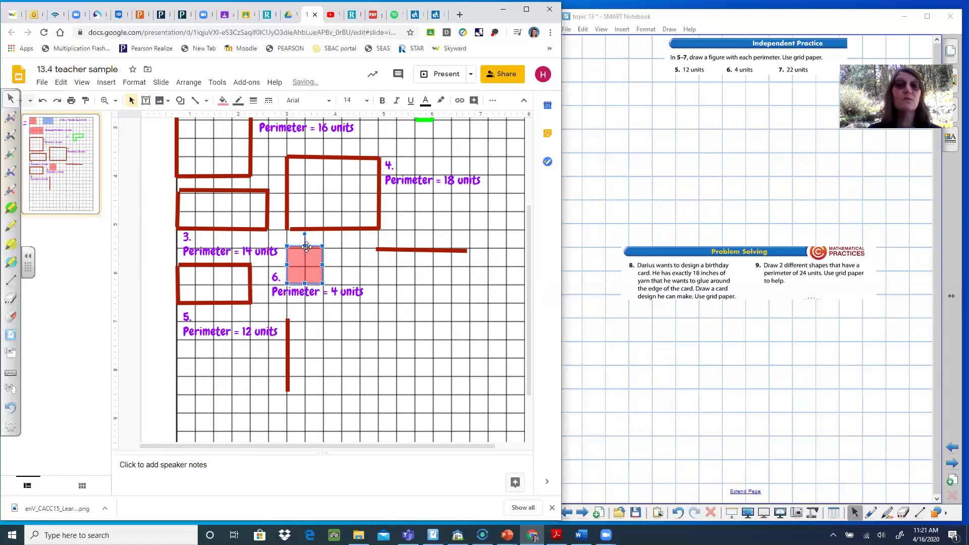
{"action": "left_click_drag", "start_coordinate": [304, 250], "coordinate": [304, 266]}
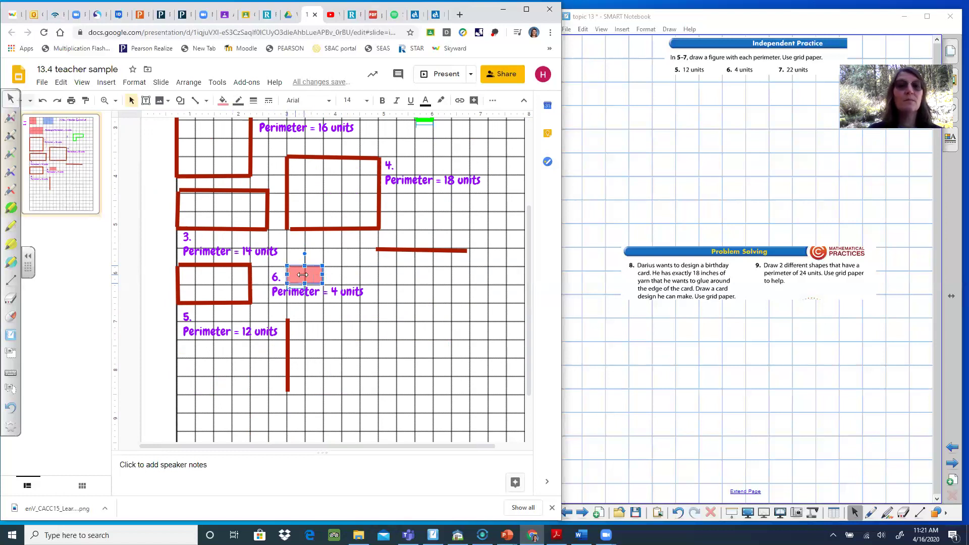
{"action": "left_click_drag", "start_coordinate": [302, 275], "coordinate": [304, 274]}
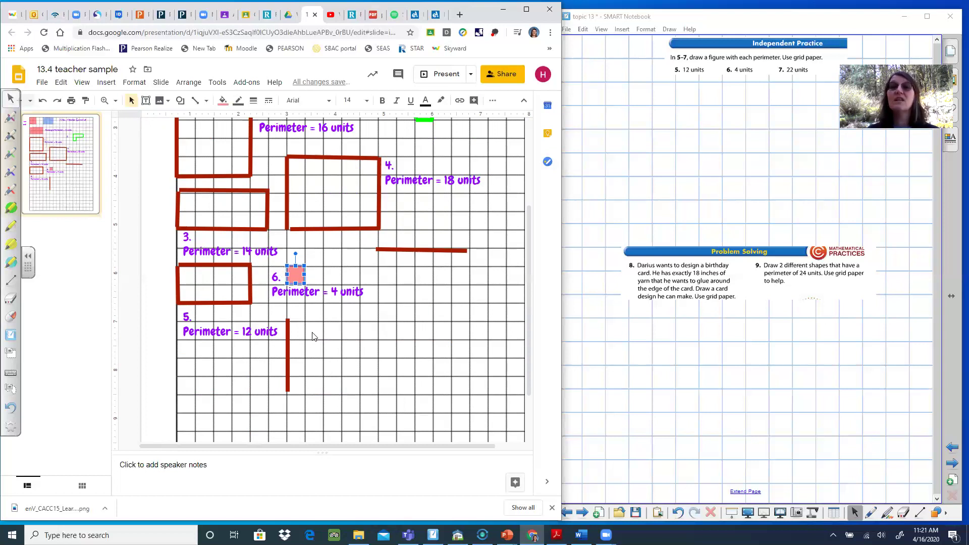
- Move the spare horizontal line below label 5, and place a duplicate of the one-unit red square below figure 4's label
{"action": "left_click_drag", "start_coordinate": [399, 248], "coordinate": [232, 359]}
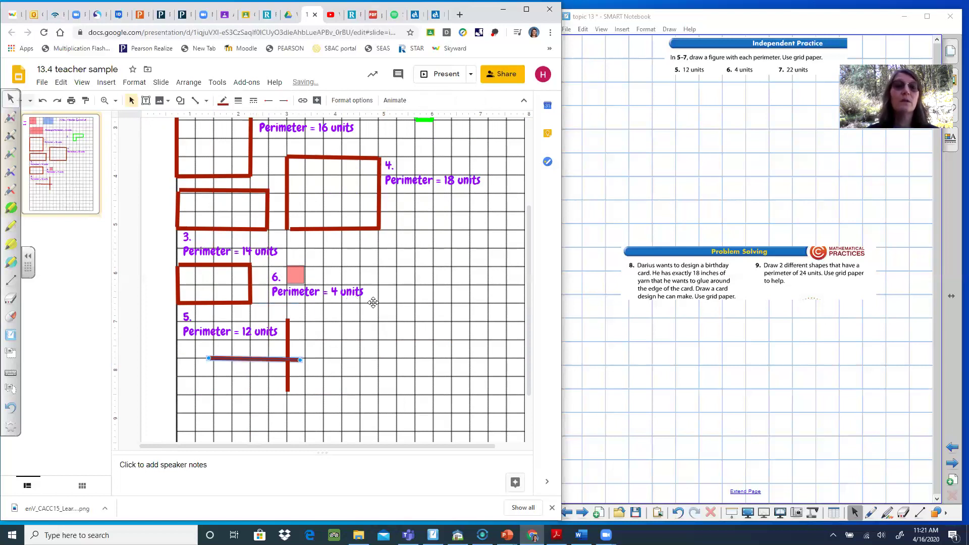
{"action": "left_click", "coordinate": [295, 273]}
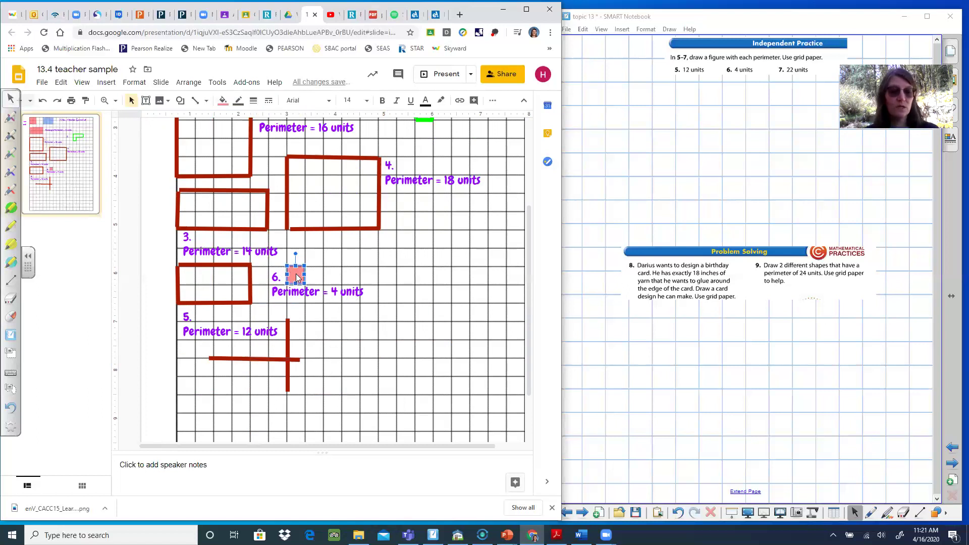
{"action": "key", "text": "ctrl+d"}
{"action": "left_click_drag", "start_coordinate": [305, 281], "coordinate": [426, 257]}
- Duplicate label 6 above the second red unit square, renumber the copy as 7 and set its perimeter to 22 units
{"action": "left_click", "coordinate": [351, 287]}
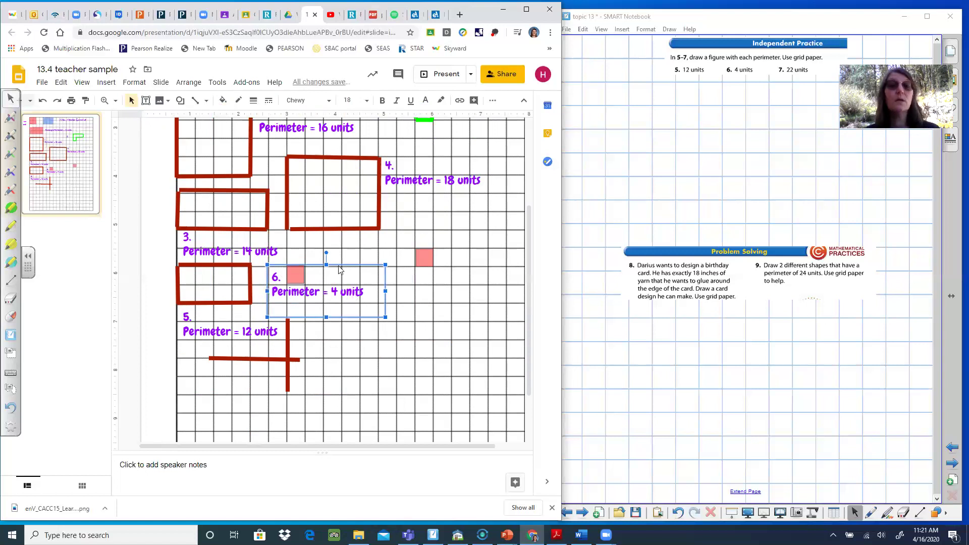
{"action": "key", "text": "ctrl+d"}
{"action": "left_click_drag", "start_coordinate": [343, 273], "coordinate": [446, 228]}
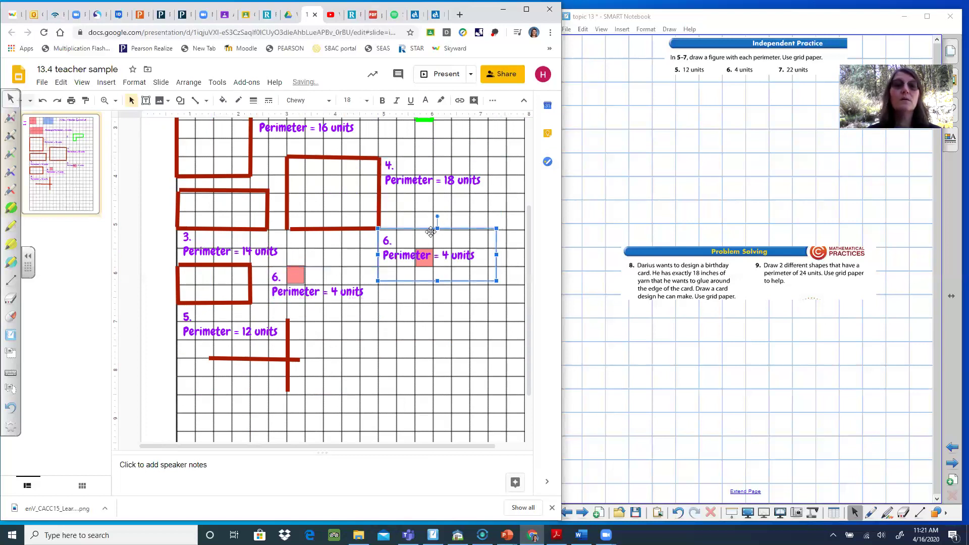
{"action": "double_click", "coordinate": [388, 241]}
{"action": "type", "text": "7"}
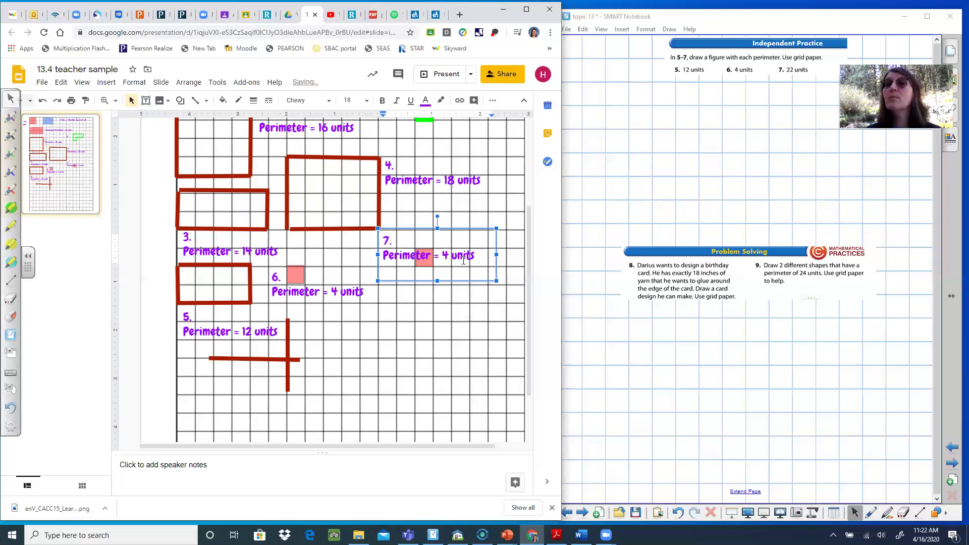
{"action": "key", "text": "BackSpace"}
{"action": "type", "text": "22"}
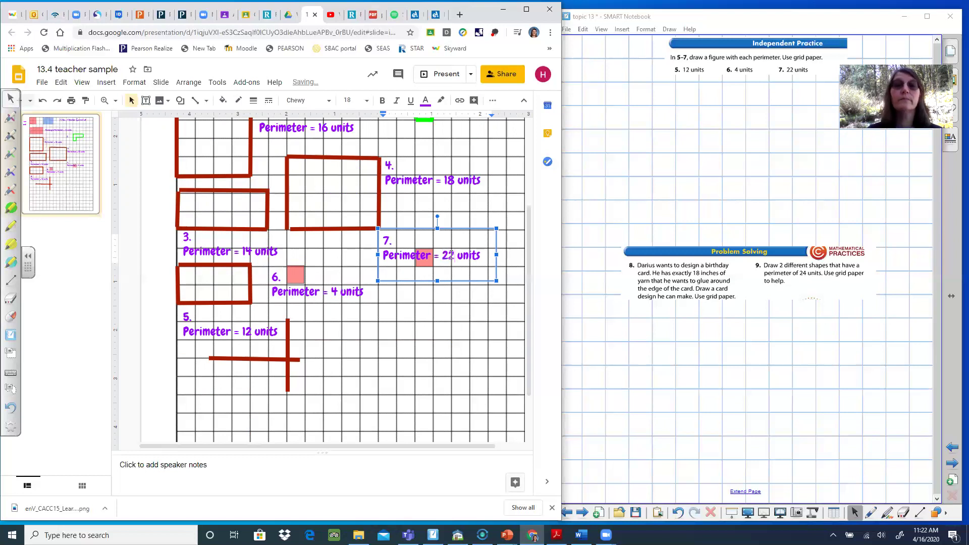
{"action": "left_click_drag", "start_coordinate": [462, 230], "coordinate": [472, 210]}
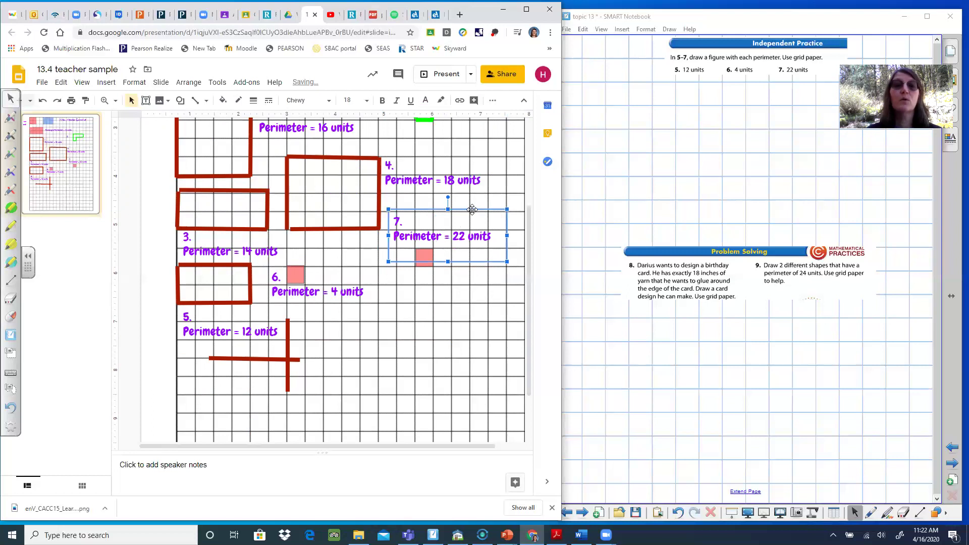
{"action": "right_click", "coordinate": [485, 205]}
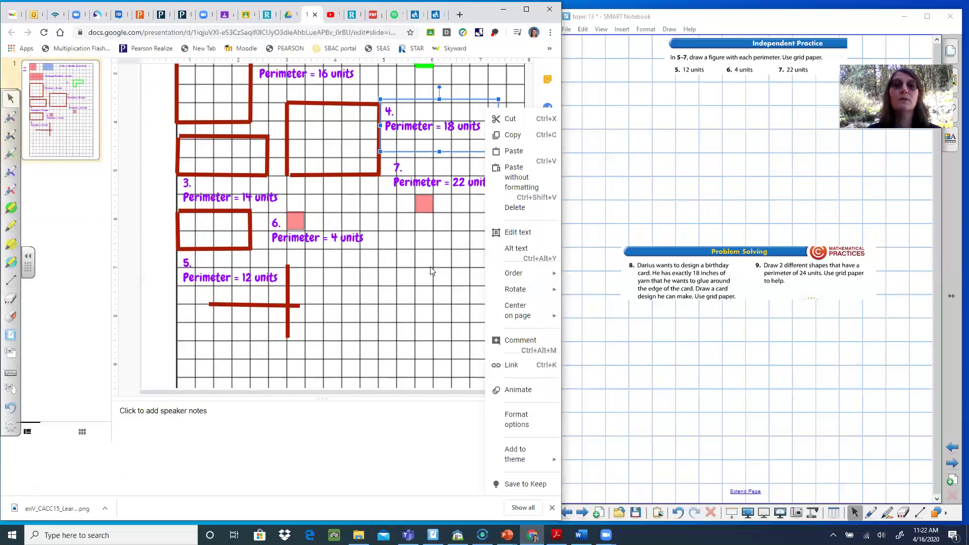
- Nudge label 7 with its perimeter text slightly up and to the right, clear of the red unit square below it
{"action": "left_click", "coordinate": [419, 293]}
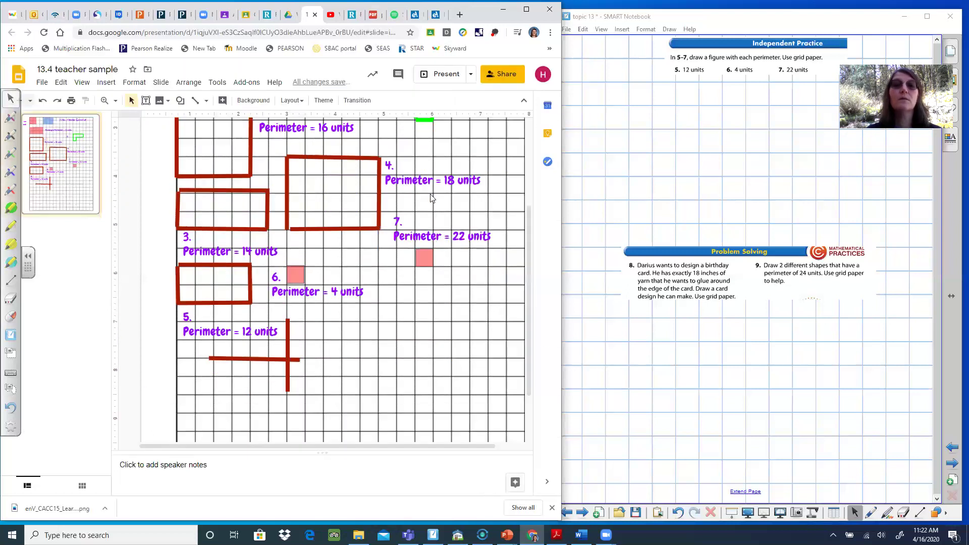
{"action": "left_click", "coordinate": [446, 228]}
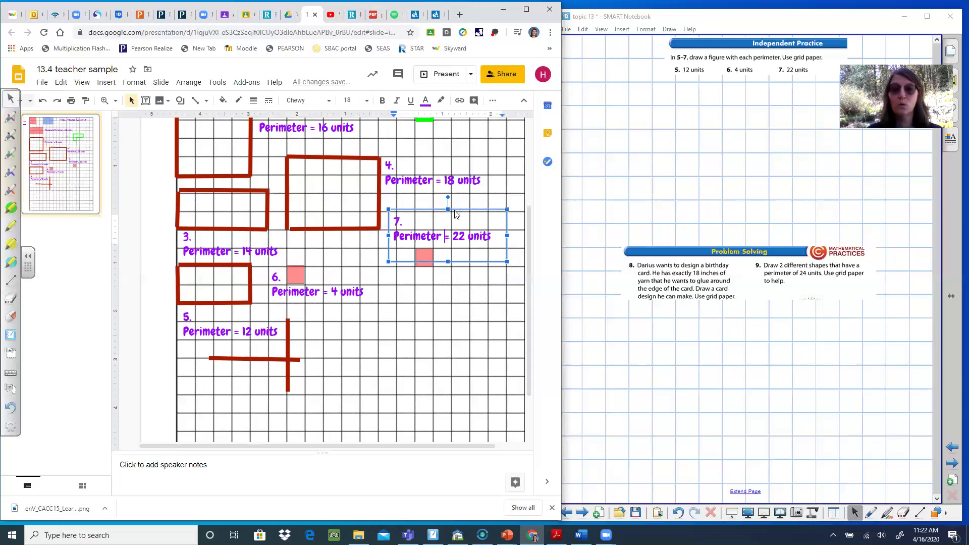
{"action": "right_click", "coordinate": [454, 214]}
{"action": "key", "text": "Up"}
{"action": "key", "text": "Up"}
{"action": "key", "text": "Up"}
{"action": "key", "text": "Up"}
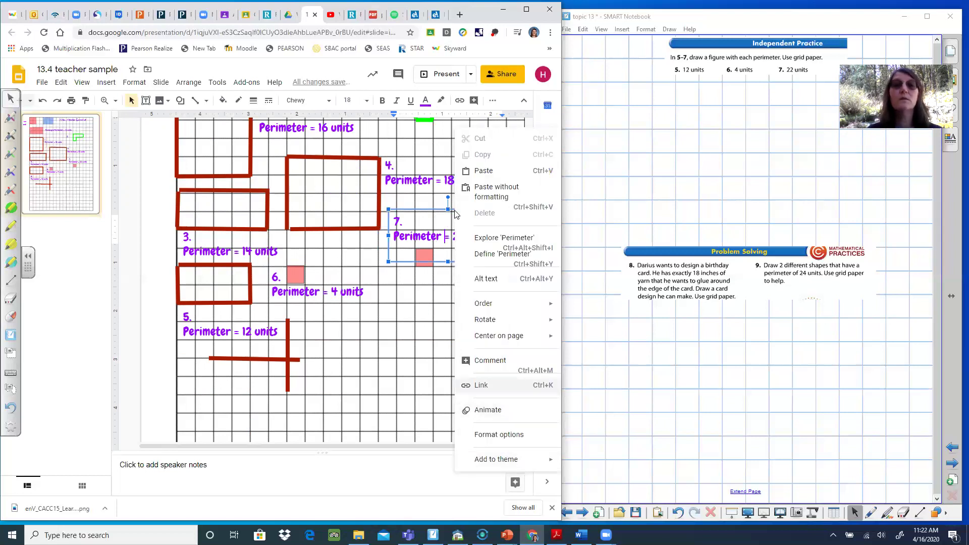
{"action": "left_click", "coordinate": [433, 212]}
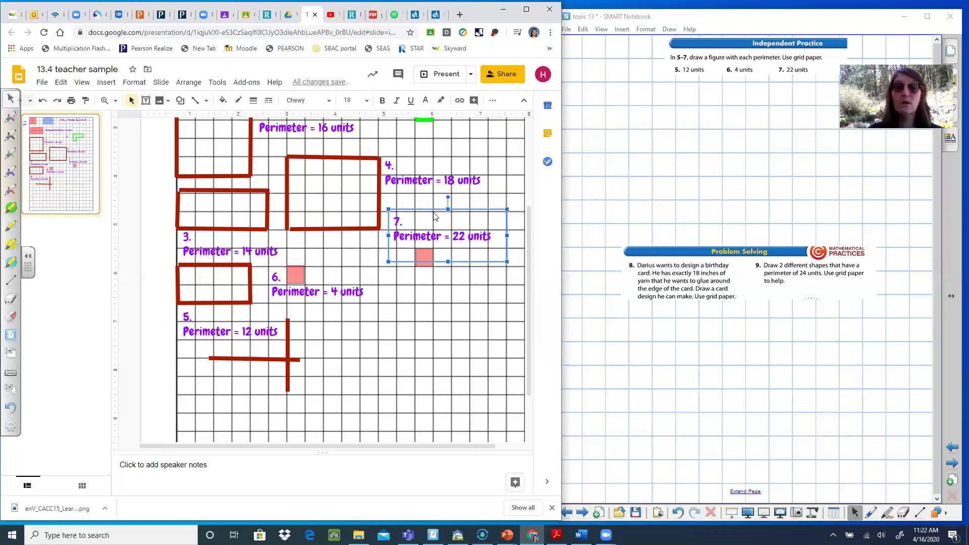
{"action": "key", "text": "Up"}
{"action": "key", "text": "Up"}
{"action": "key", "text": "Up"}
{"action": "key", "text": "Right"}
{"action": "key", "text": "Right"}
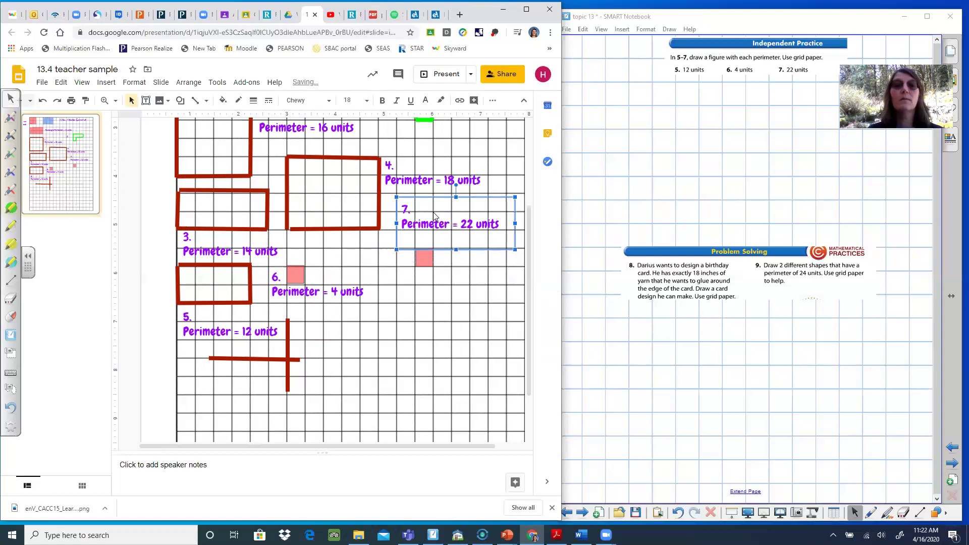
- Stretch the red unit square below label 7 into a rectangle about 6 grid units wide and 5 units high
{"action": "left_click", "coordinate": [428, 261]}
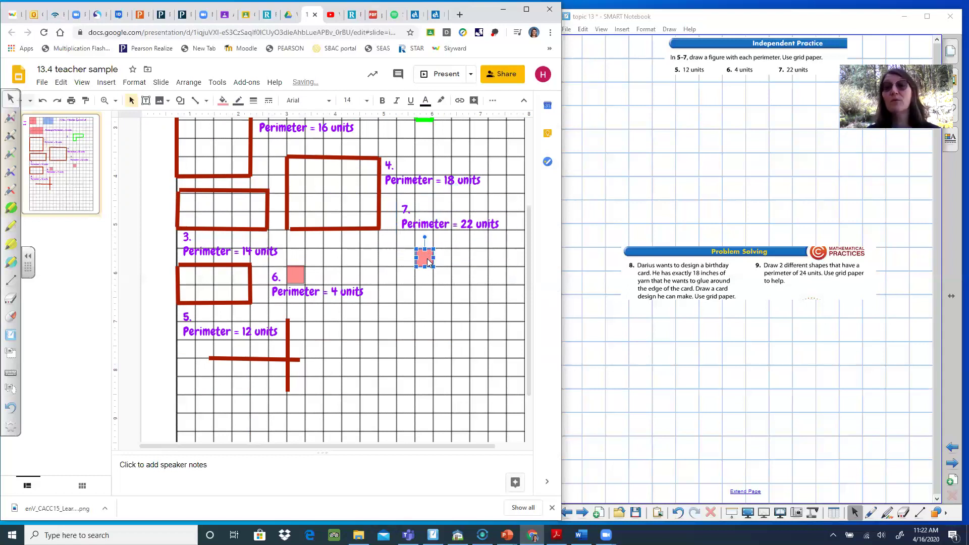
{"action": "left_click_drag", "start_coordinate": [433, 257], "coordinate": [488, 256]}
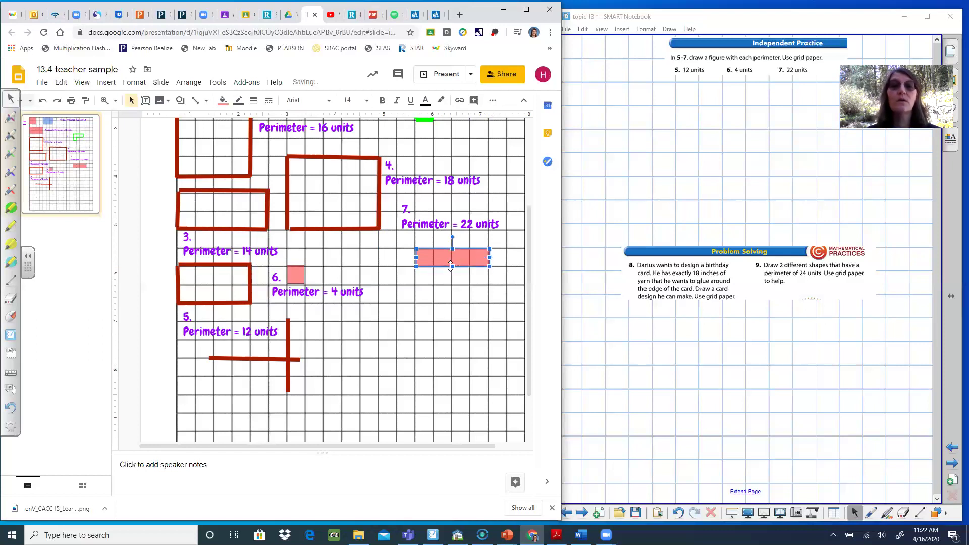
{"action": "left_click_drag", "start_coordinate": [452, 266], "coordinate": [453, 284]}
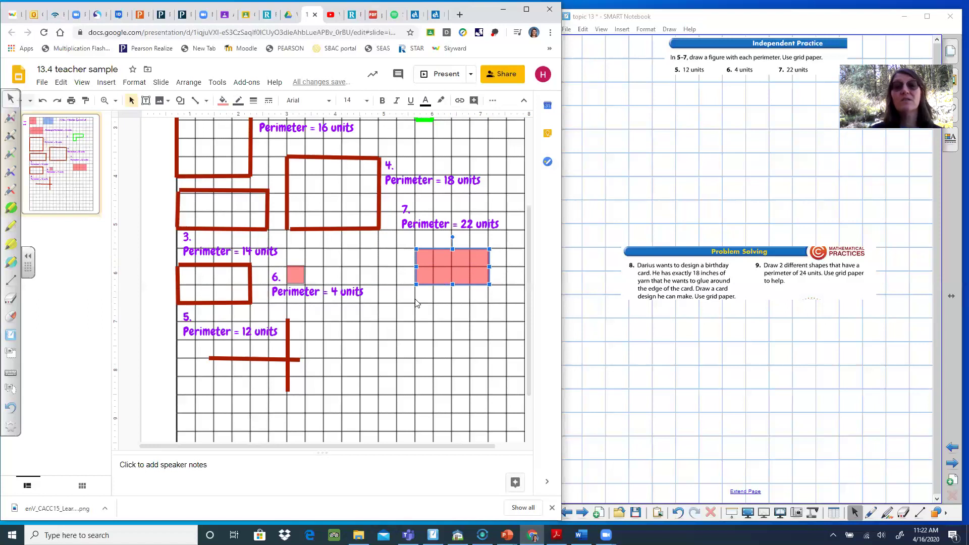
{"action": "left_click_drag", "start_coordinate": [452, 284], "coordinate": [452, 303]}
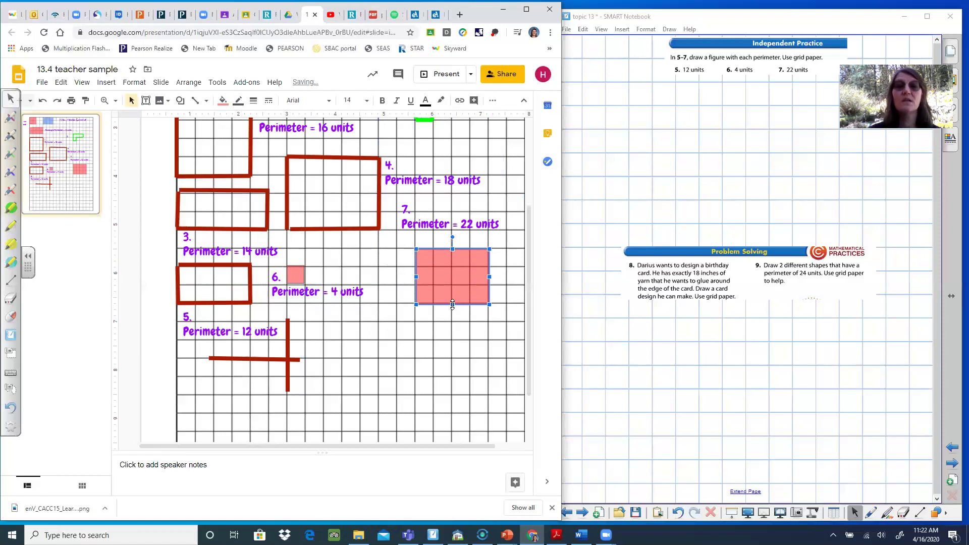
{"action": "left_click_drag", "start_coordinate": [453, 304], "coordinate": [452, 341]}
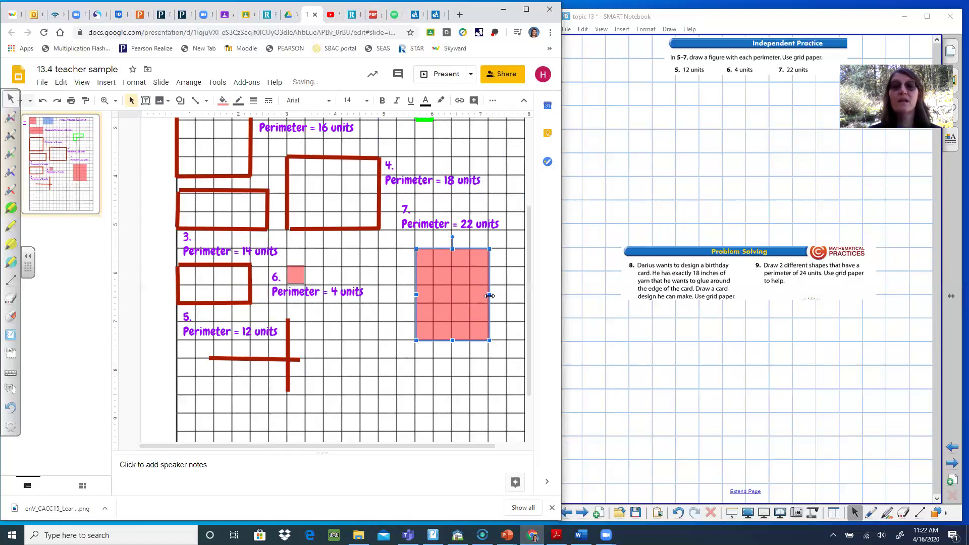
{"action": "left_click_drag", "start_coordinate": [493, 294], "coordinate": [506, 294]}
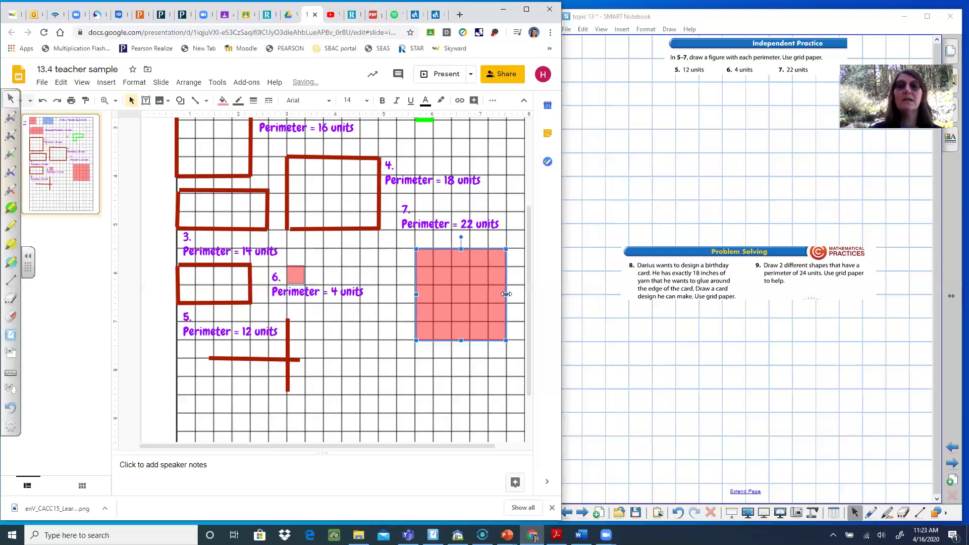
{"action": "left_click_drag", "start_coordinate": [521, 296], "coordinate": [523, 295]}
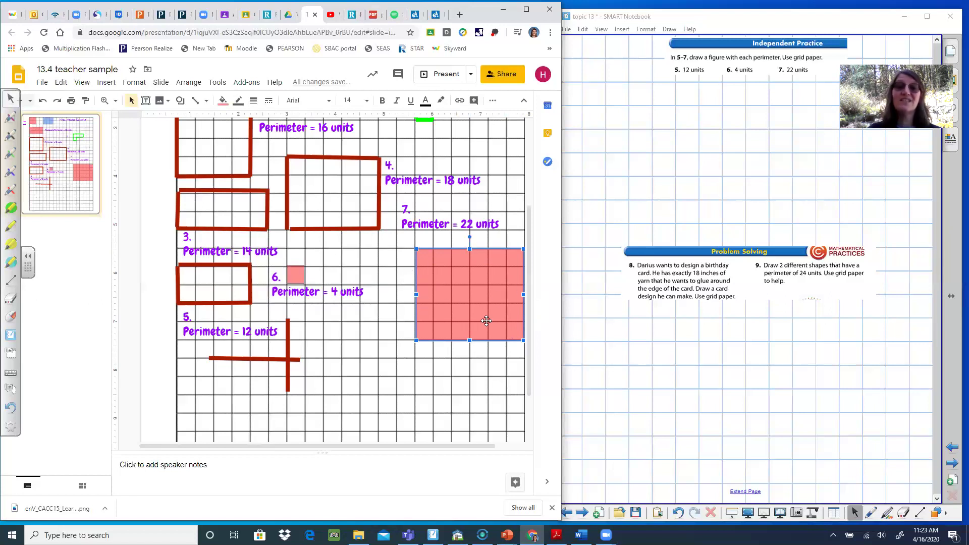
- Align the red rectangle with the grid lines directly beneath label 7 and widen it slightly to fill six full units
{"action": "left_click", "coordinate": [469, 220]}
{"action": "left_click", "coordinate": [442, 290]}
{"action": "key", "text": "Up"}
{"action": "key", "text": "Up"}
{"action": "key", "text": "Up"}
{"action": "key", "text": "Up"}
{"action": "key", "text": "Left"}
{"action": "key", "text": "Left"}
{"action": "key", "text": "Left"}
{"action": "key", "text": "Left"}
{"action": "key", "text": "Left"}
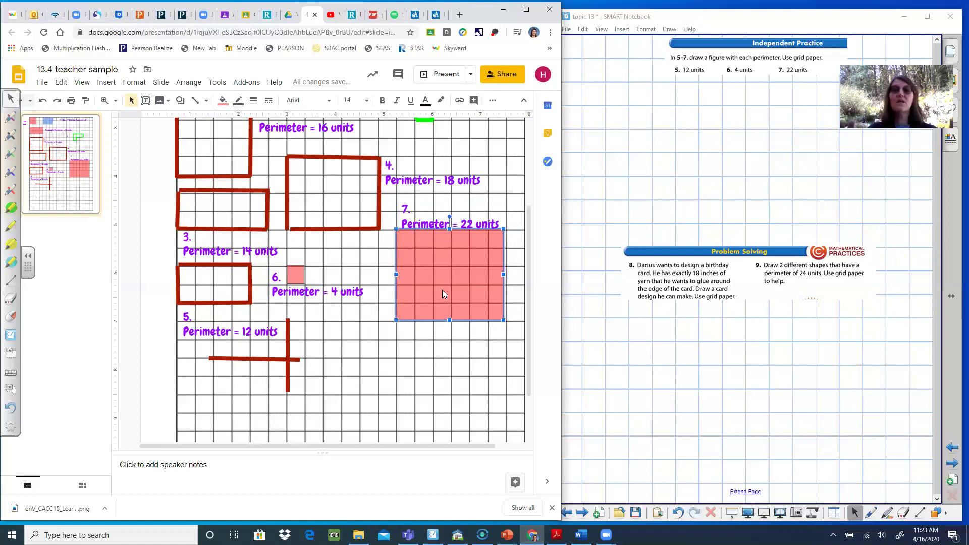
{"action": "left_click_drag", "start_coordinate": [503, 276], "coordinate": [507, 276]}
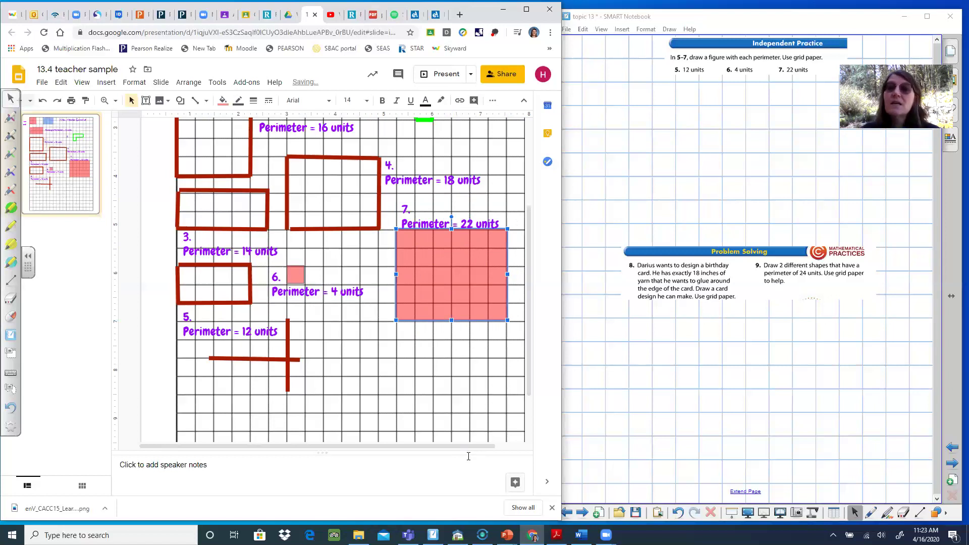
{"action": "left_click", "coordinate": [468, 457]}
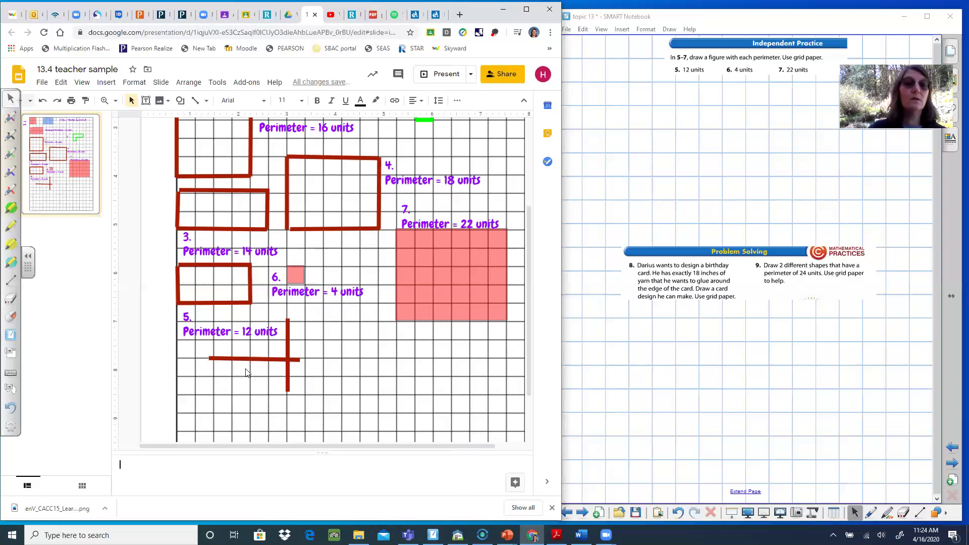
- Duplicate label 5 and place the copy to its right, below label 6
{"action": "left_click", "coordinate": [242, 333]}
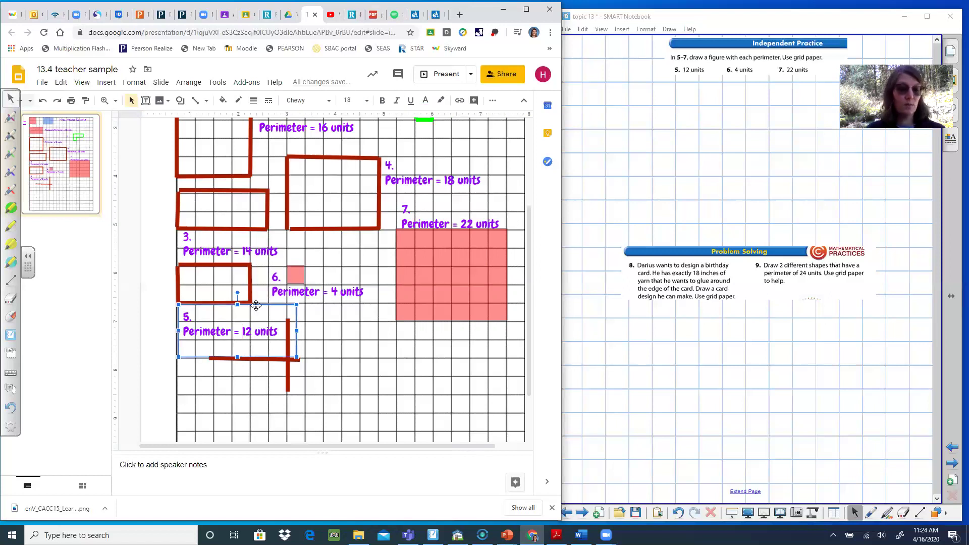
{"action": "key", "text": "ctrl+d"}
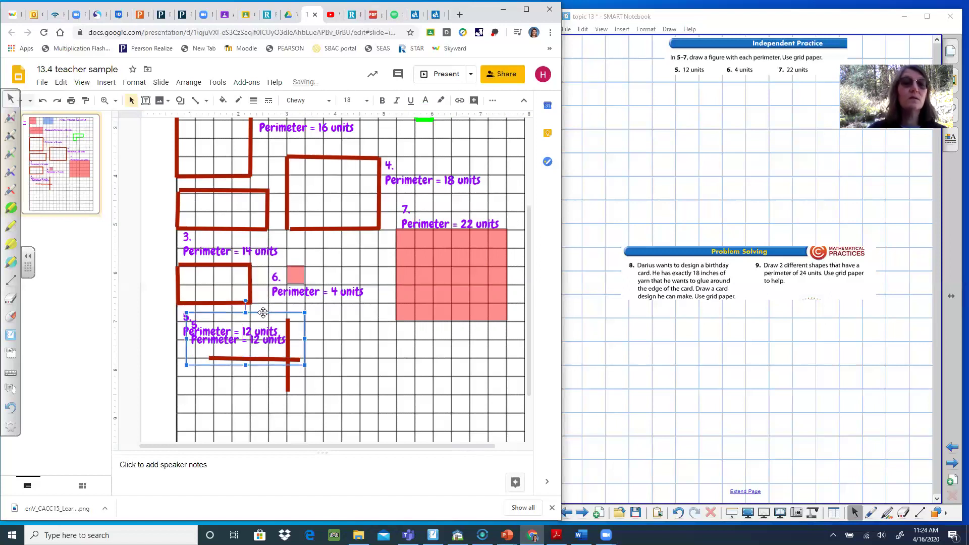
{"action": "left_click_drag", "start_coordinate": [264, 312], "coordinate": [367, 324]}
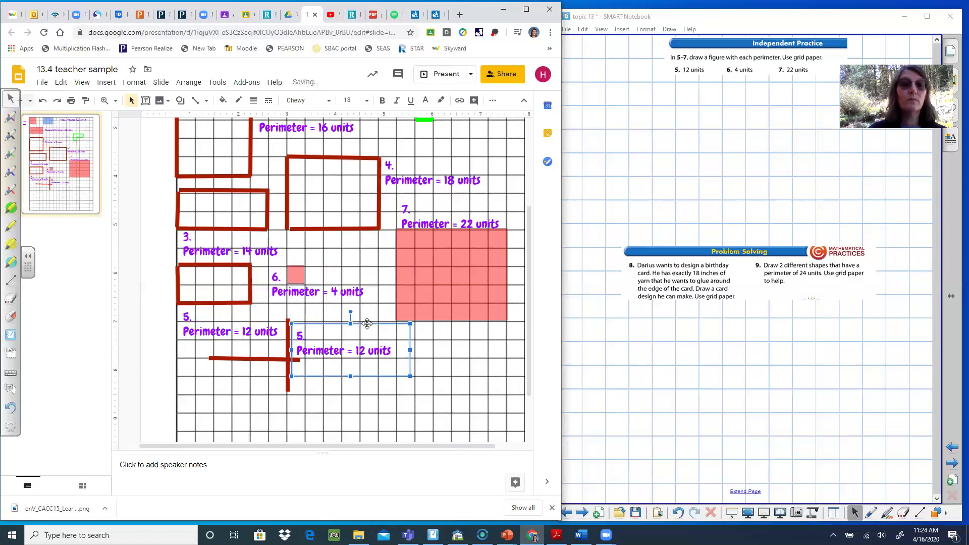
- Renumber the copied label as 8 and change its perimeter to 18 inches
{"action": "double_click", "coordinate": [300, 337]}
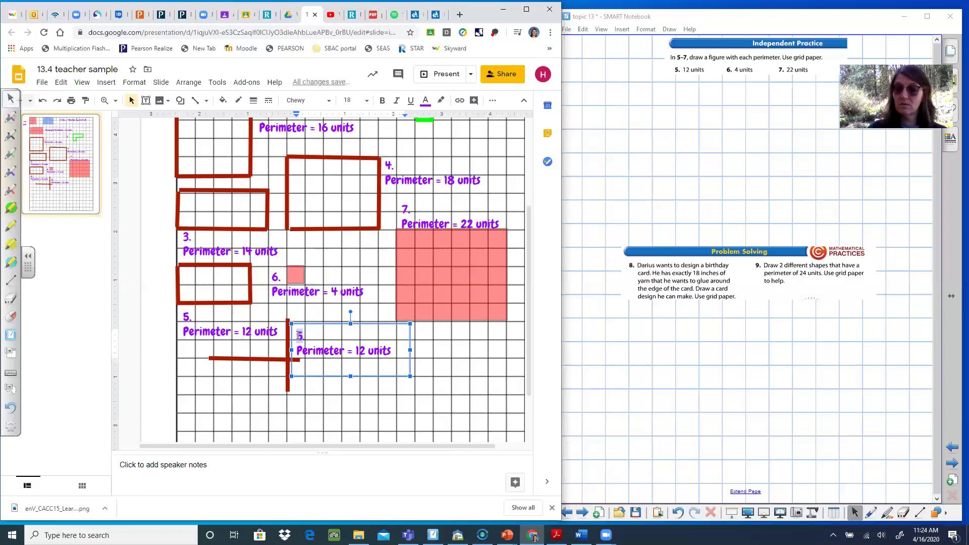
{"action": "type", "text": "37"}
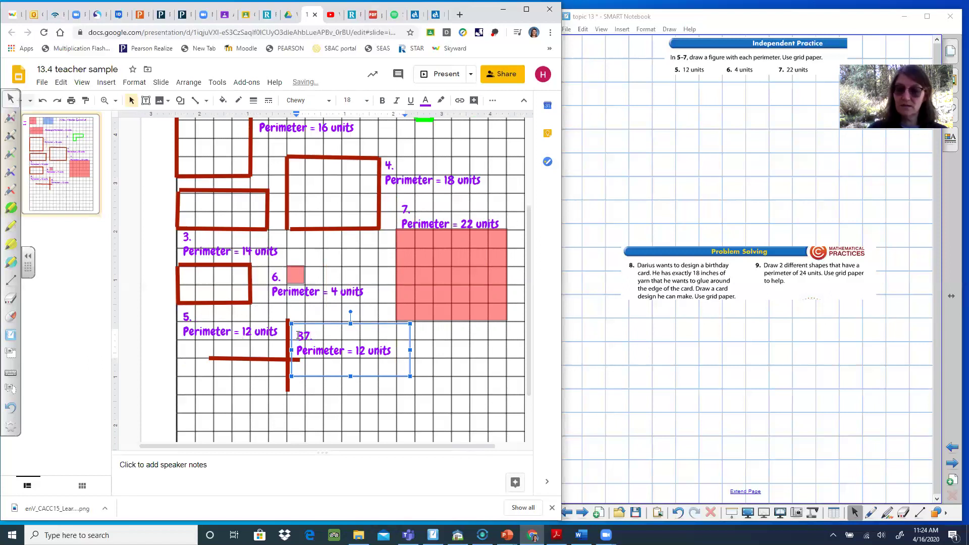
{"action": "key", "text": "BackSpace"}
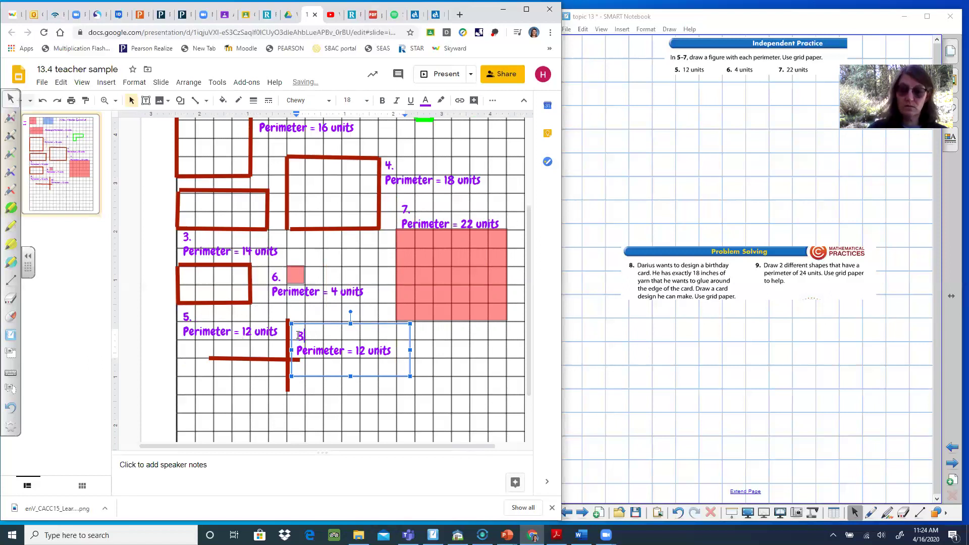
{"action": "key", "text": "BackSpace"}
{"action": "type", "text": "8"}
{"action": "left_click_drag", "start_coordinate": [364, 351], "coordinate": [359, 351]}
{"action": "type", "text": "8"}
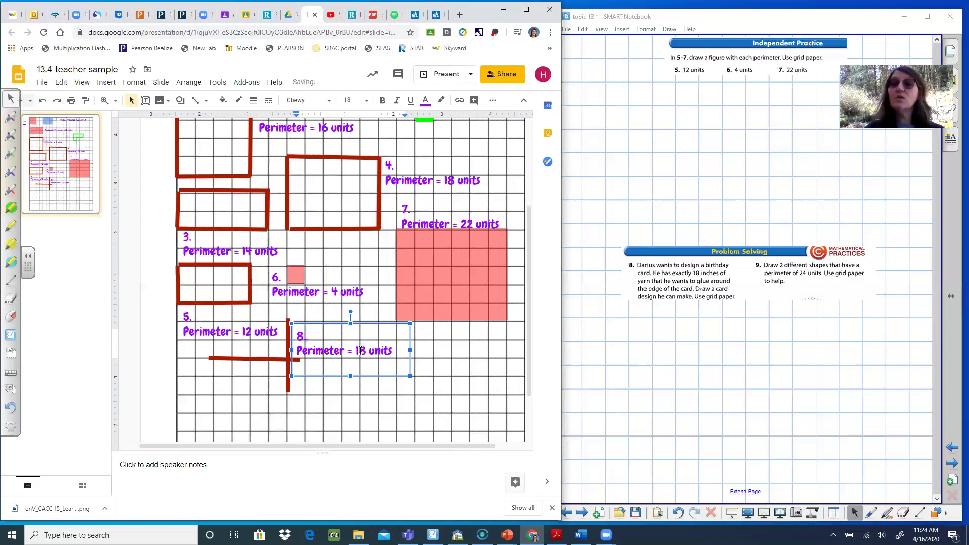
{"action": "left_click_drag", "start_coordinate": [392, 352], "coordinate": [370, 352]}
{"action": "type", "text": "inches"}
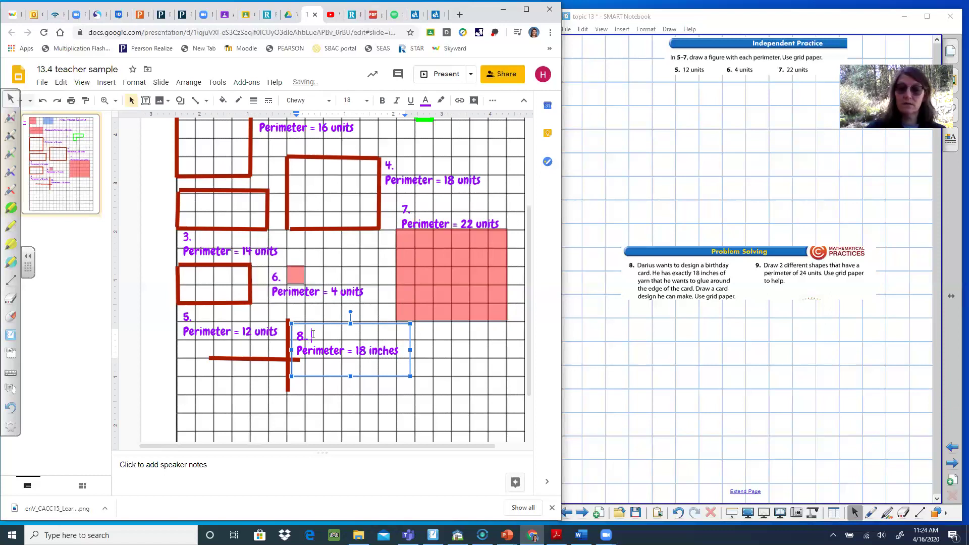
- Join label 8's number and perimeter text, and widen the text box so everything fits on one line
{"action": "key", "text": "Delete"}
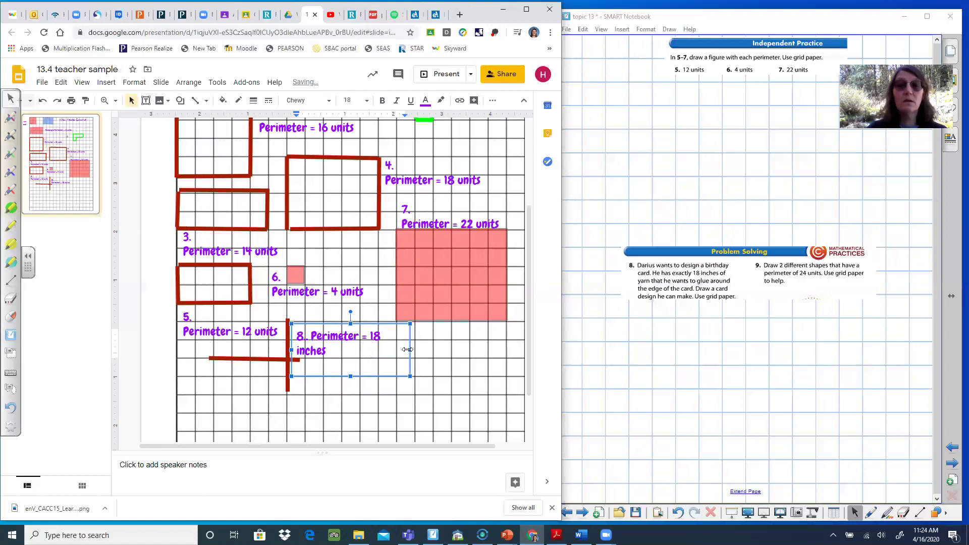
{"action": "left_click", "coordinate": [423, 347]}
{"action": "left_click_drag", "start_coordinate": [422, 346], "coordinate": [427, 347]}
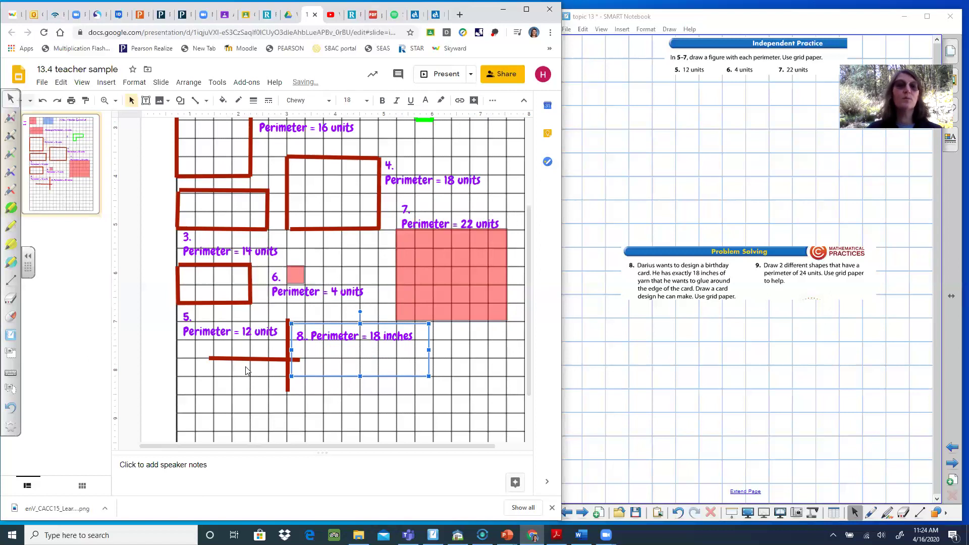
- Move the two spare red lines from beside label 8 to the grid's left edge
{"action": "left_click_drag", "start_coordinate": [176, 357], "coordinate": [174, 357]}
{"action": "left_click", "coordinate": [288, 360]}
{"action": "left_click_drag", "start_coordinate": [288, 360], "coordinate": [173, 365]}
- Duplicate figure 7's red rectangle and place the copy below label 8
{"action": "left_click", "coordinate": [444, 262]}
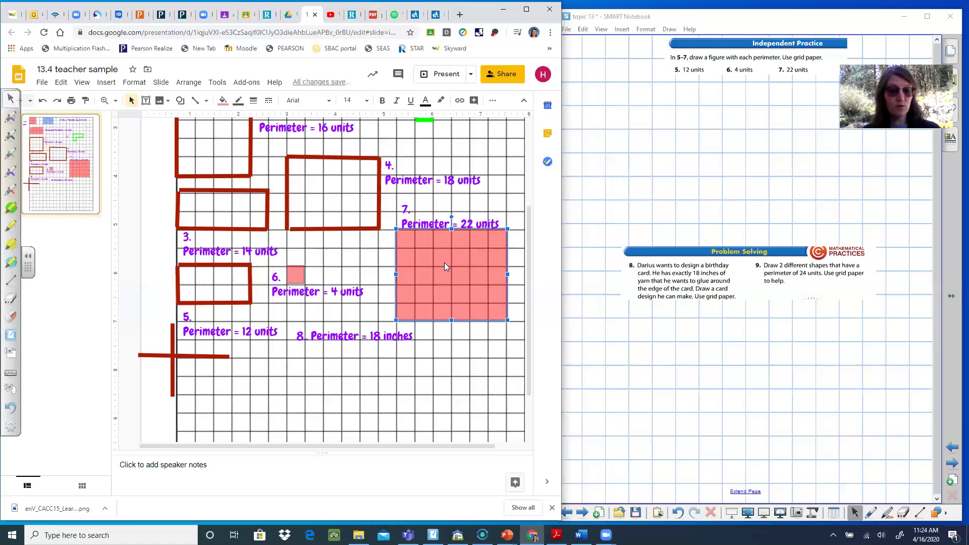
{"action": "key", "text": "ctrl+d"}
{"action": "left_click_drag", "start_coordinate": [444, 263], "coordinate": [296, 373]}
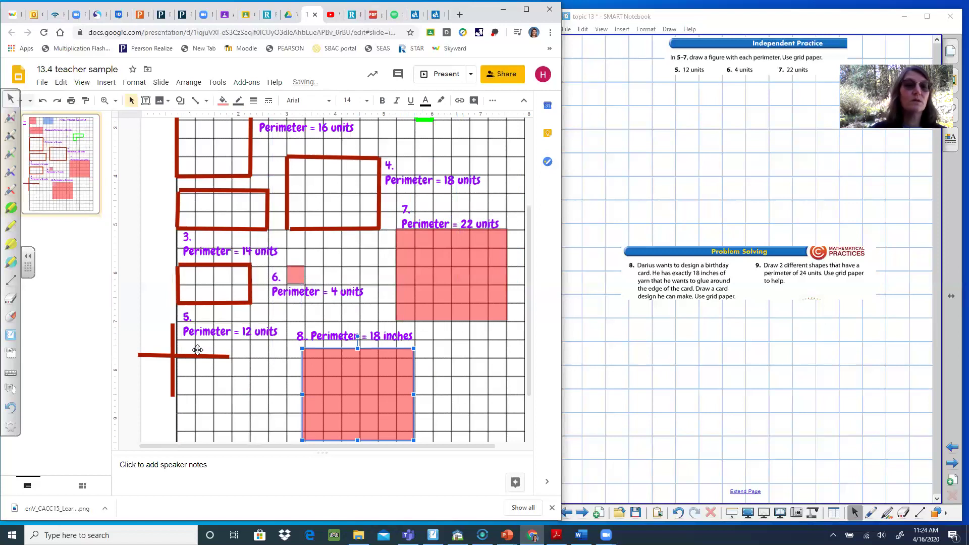
- Move the spare horizontal and vertical red lines off the grid into the left margin beside label 5
{"action": "right_click", "coordinate": [156, 308]}
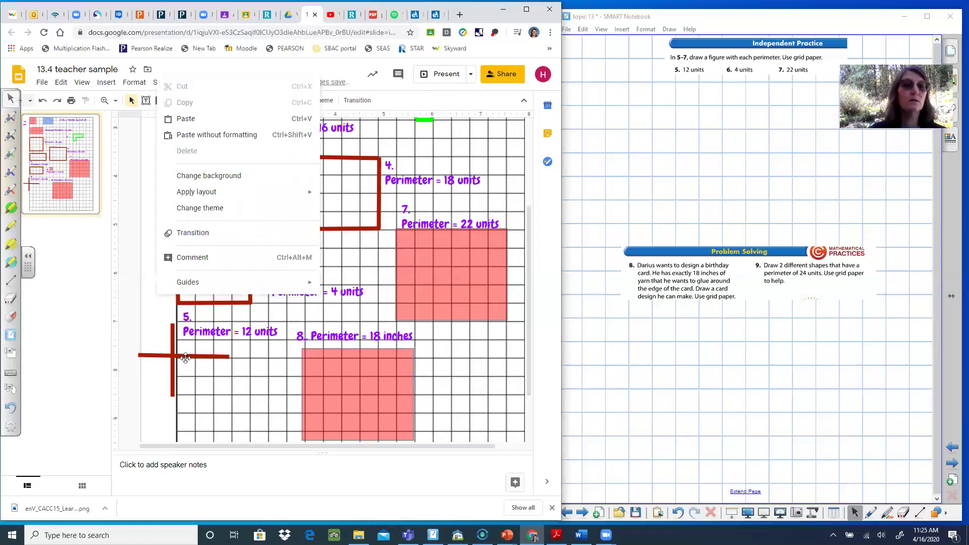
{"action": "left_click", "coordinate": [186, 358]}
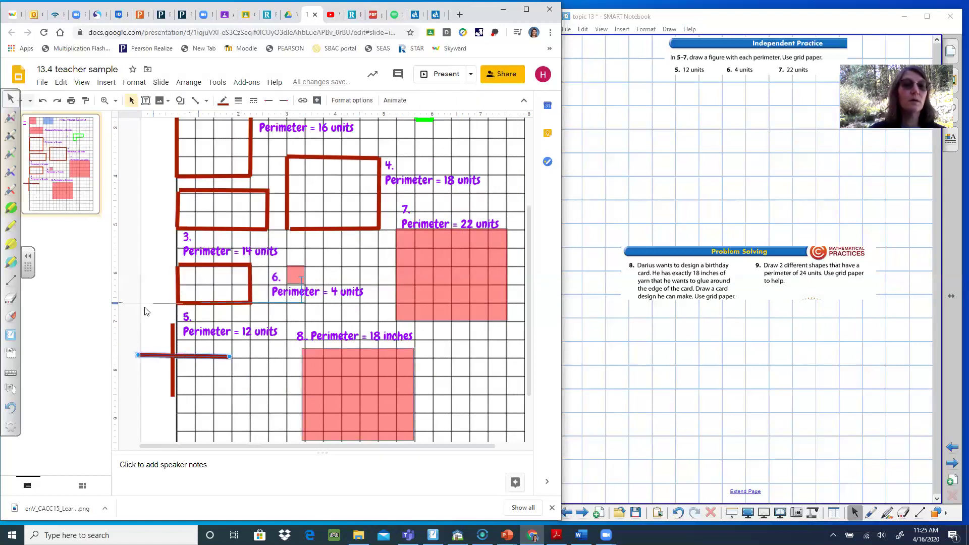
{"action": "left_click_drag", "start_coordinate": [192, 356], "coordinate": [139, 317]}
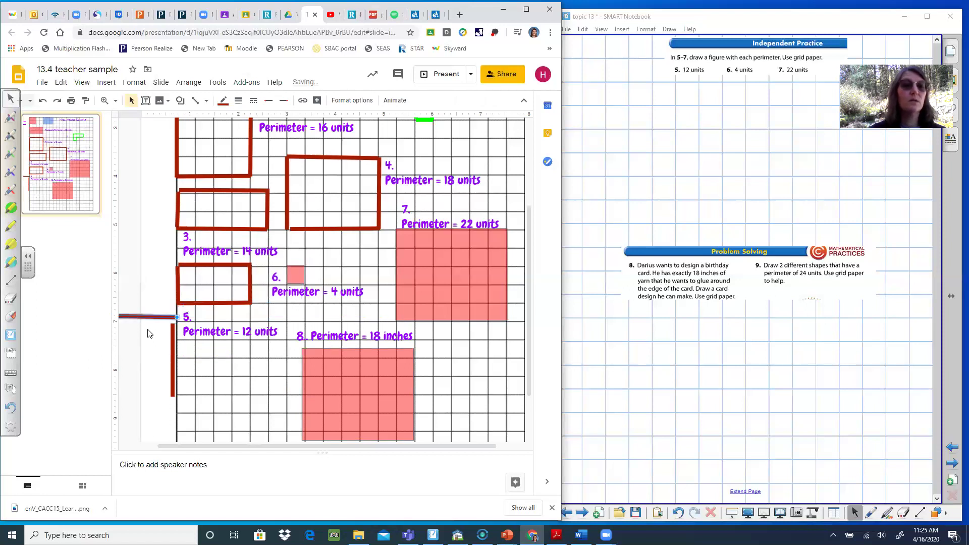
{"action": "left_click_drag", "start_coordinate": [171, 353], "coordinate": [145, 319]}
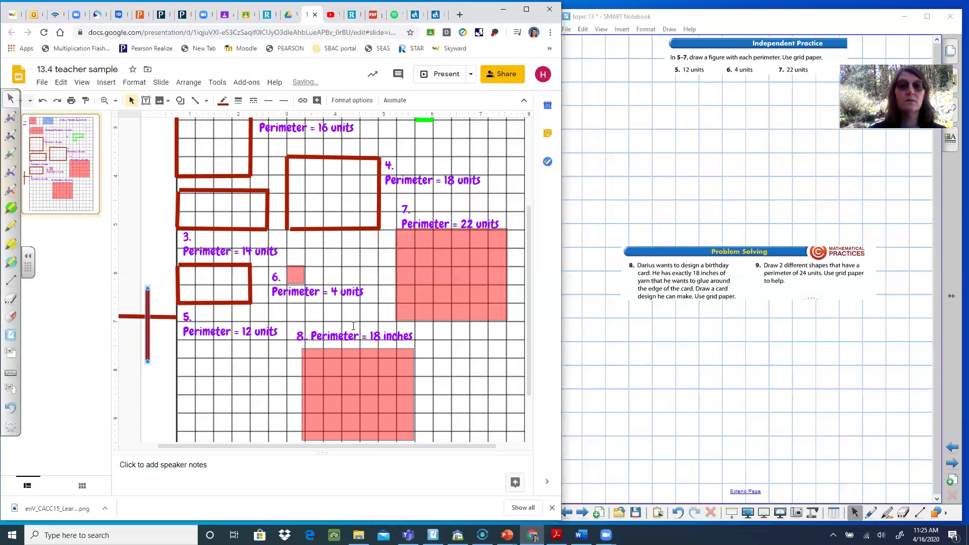
- Move label 8 directly below label 5 and align its red rectangle beneath it at the grid's left edge
{"action": "left_click", "coordinate": [351, 324]}
{"action": "left_click_drag", "start_coordinate": [352, 323], "coordinate": [235, 342]}
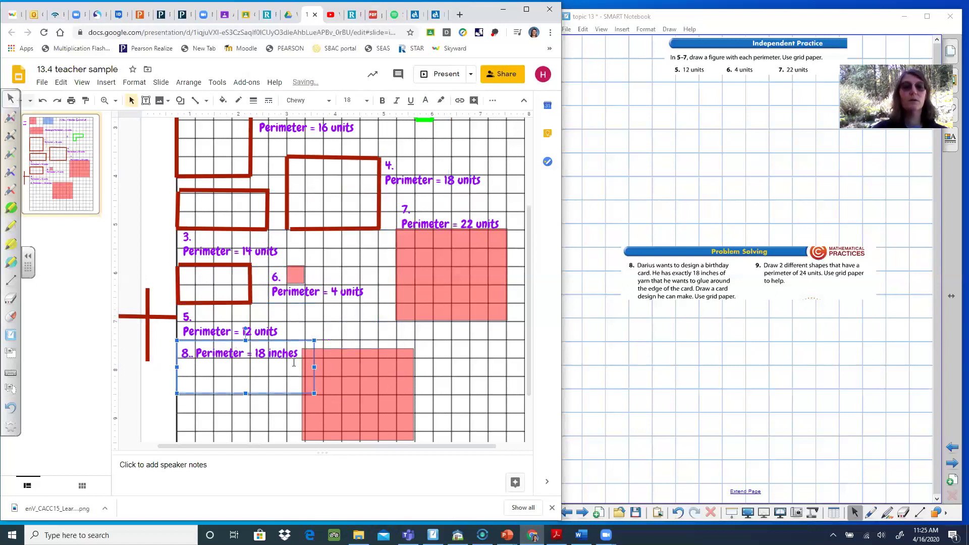
{"action": "left_click", "coordinate": [382, 387]}
{"action": "left_click_drag", "start_coordinate": [382, 387], "coordinate": [257, 398]}
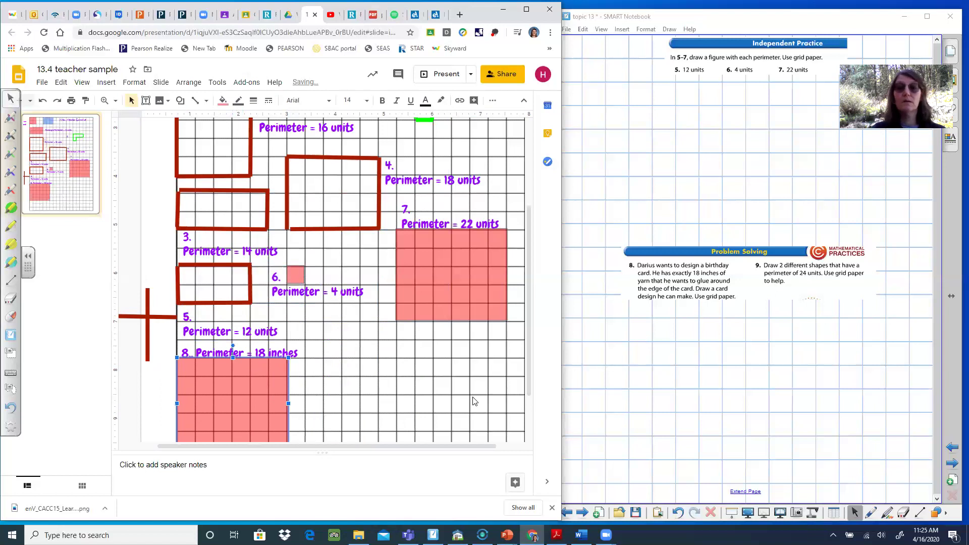
- Narrow the red rectangle under label 8 to 4 squares wide, keeping it 5 squares tall
{"action": "left_click_drag", "start_coordinate": [528, 393], "coordinate": [530, 416]}
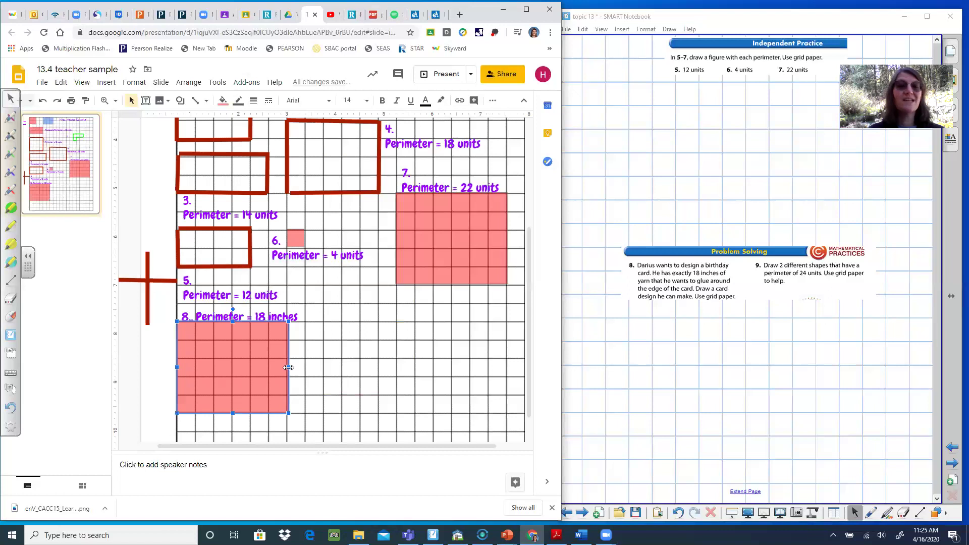
{"action": "left_click_drag", "start_coordinate": [289, 368], "coordinate": [267, 366]}
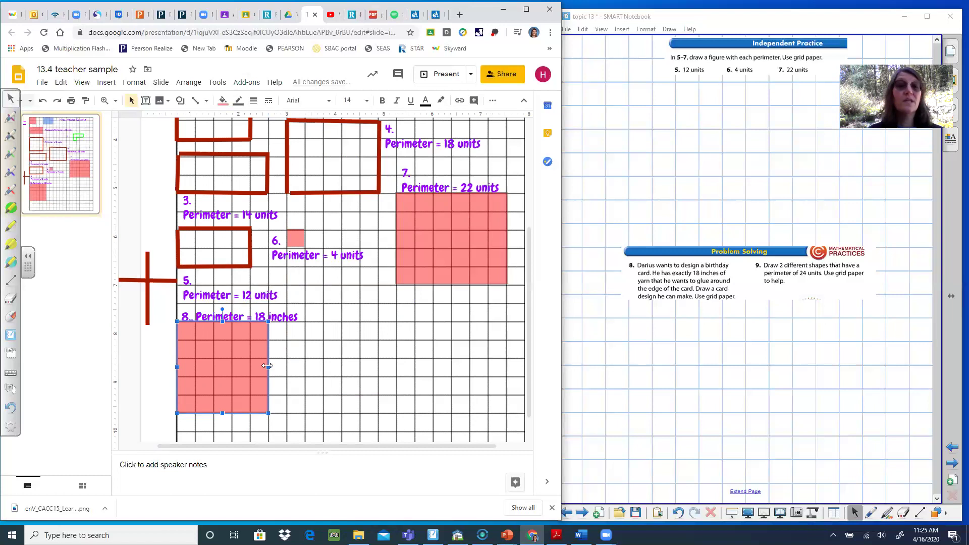
{"action": "left_click_drag", "start_coordinate": [267, 366], "coordinate": [248, 367]}
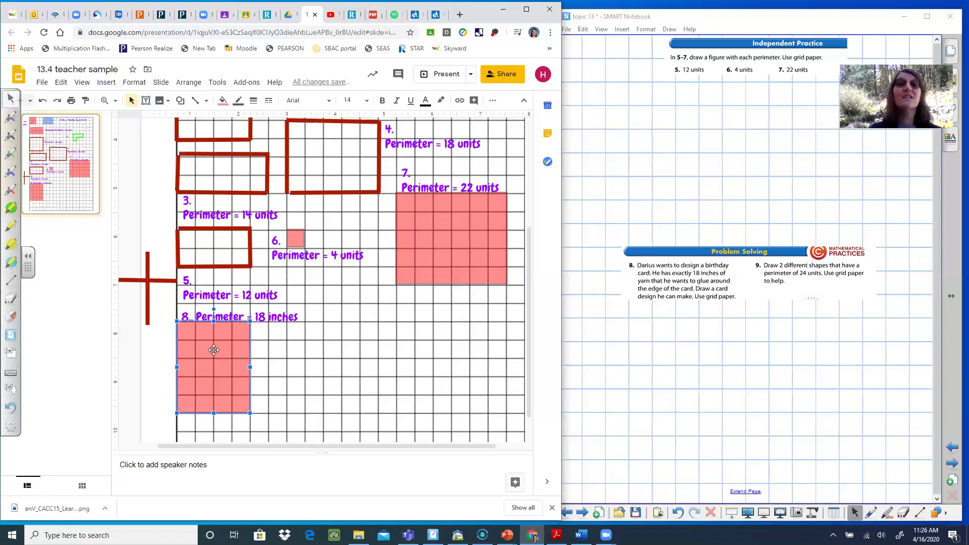
- Try a light blue fill on figure 8's red rectangle, and undo it
{"action": "left_click", "coordinate": [223, 101]}
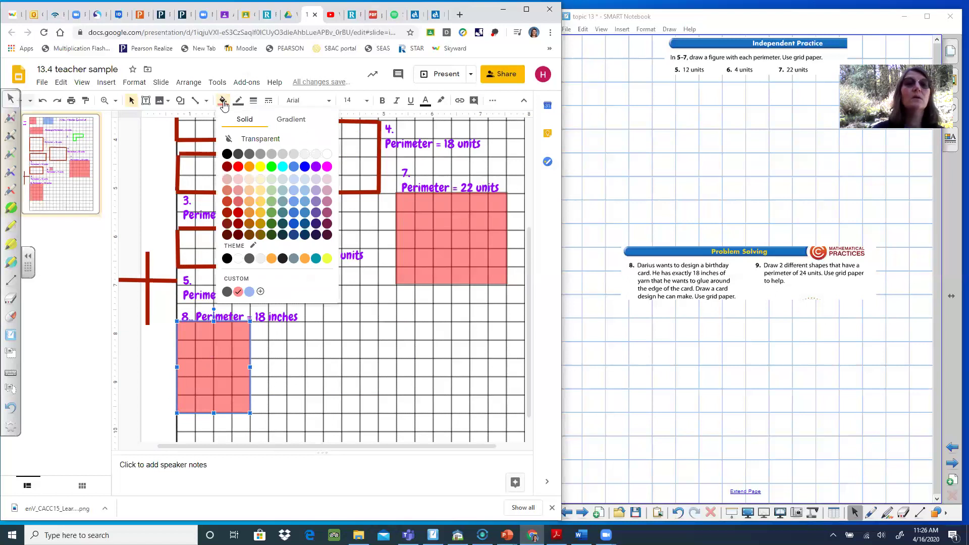
{"action": "left_click", "coordinate": [305, 192]}
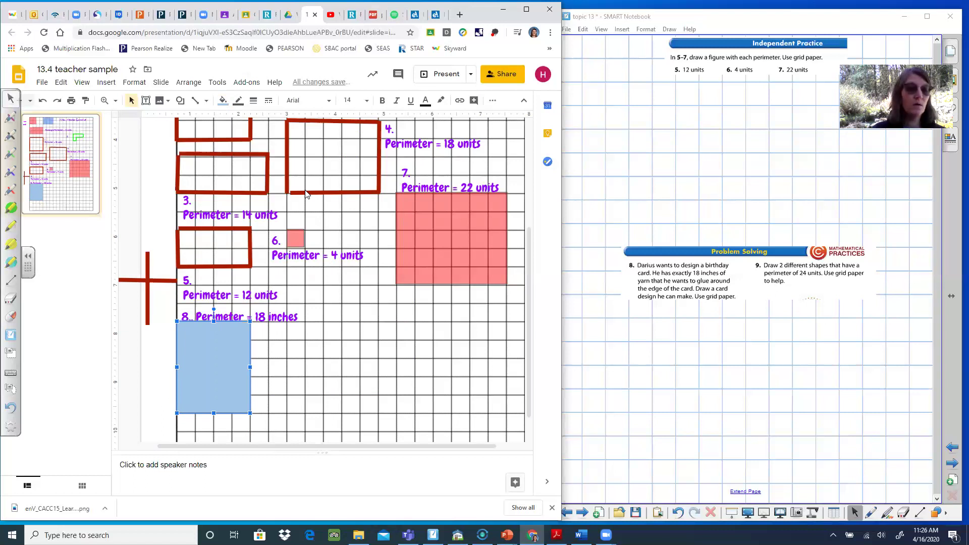
{"action": "key", "text": "ctrl+z"}
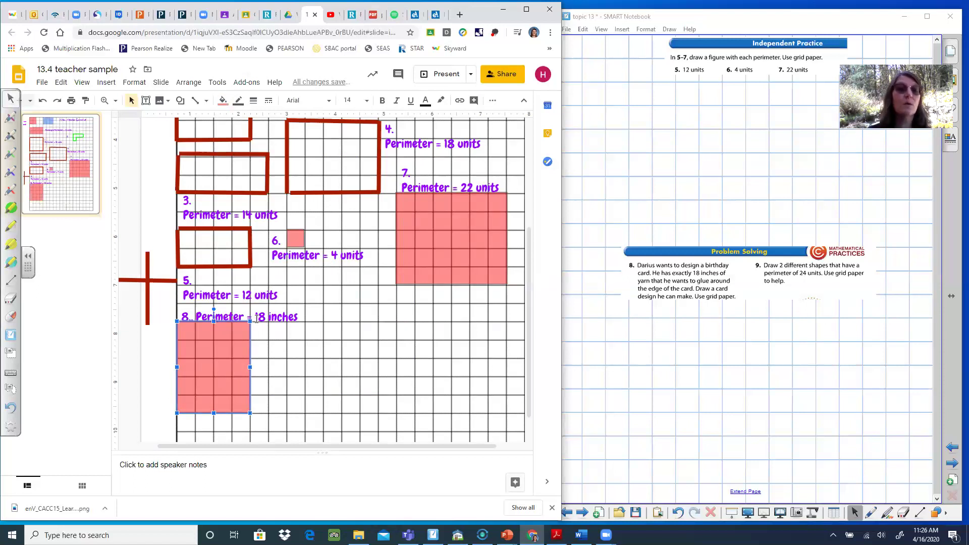
- Duplicate label 8 and place the copy on the grid below figures 6 and 7
{"action": "left_click", "coordinate": [268, 305]}
{"action": "left_click", "coordinate": [272, 305]}
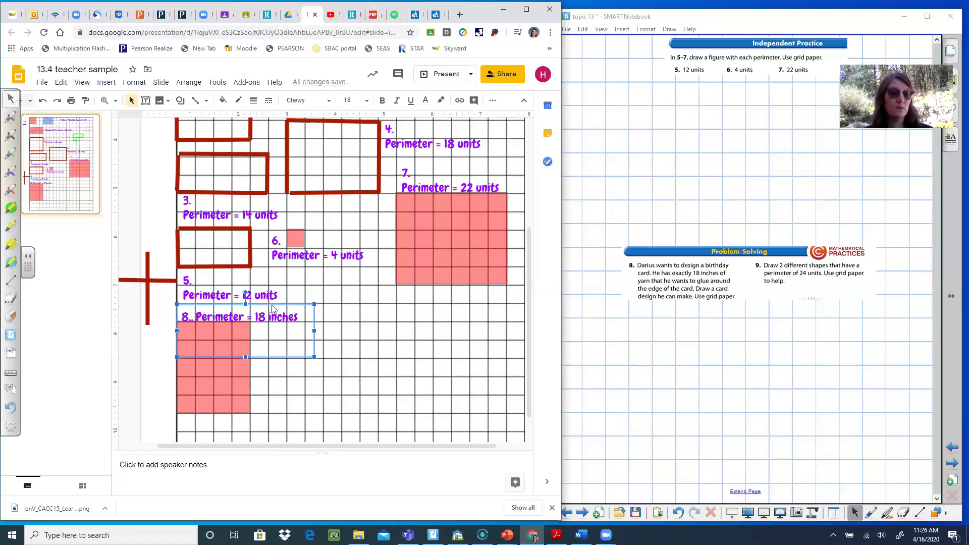
{"action": "key", "text": "ctrl+d"}
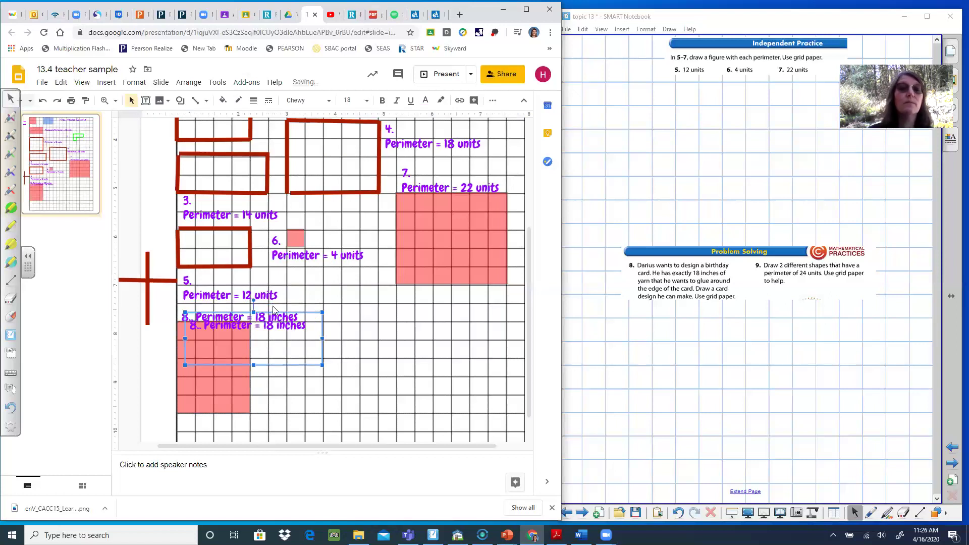
{"action": "left_click_drag", "start_coordinate": [279, 310], "coordinate": [400, 285]}
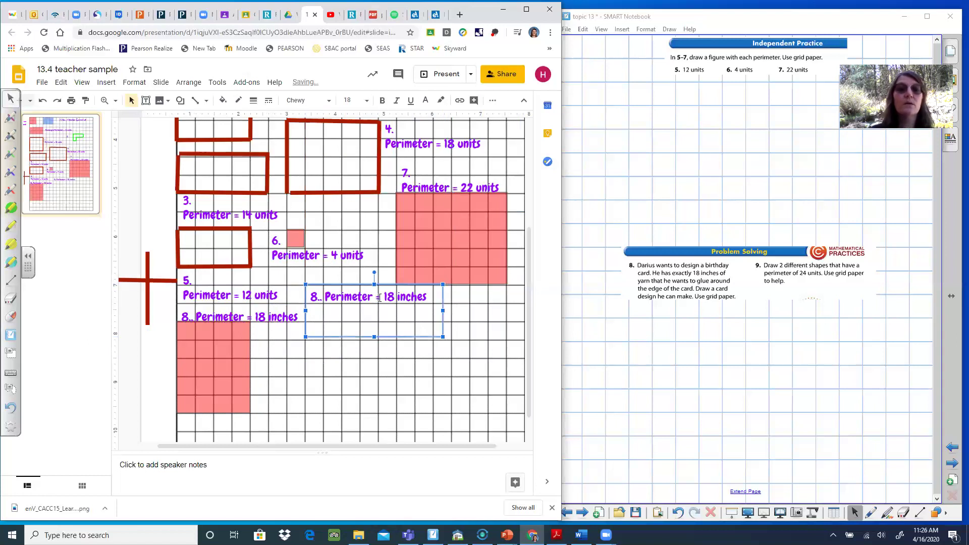
- Change the copied label's text to "9. Perimeter = 24 inches"
{"action": "double_click", "coordinate": [313, 296]}
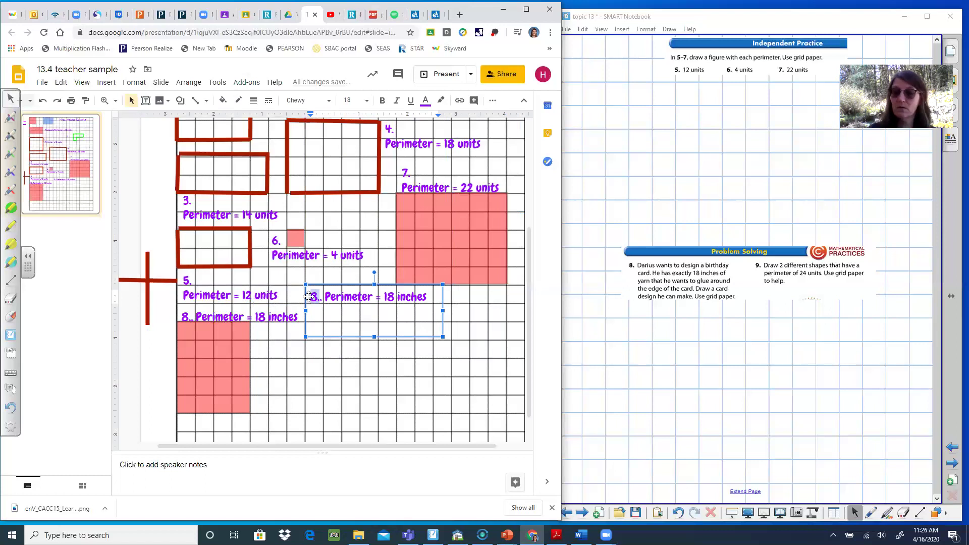
{"action": "type", "text": "9"}
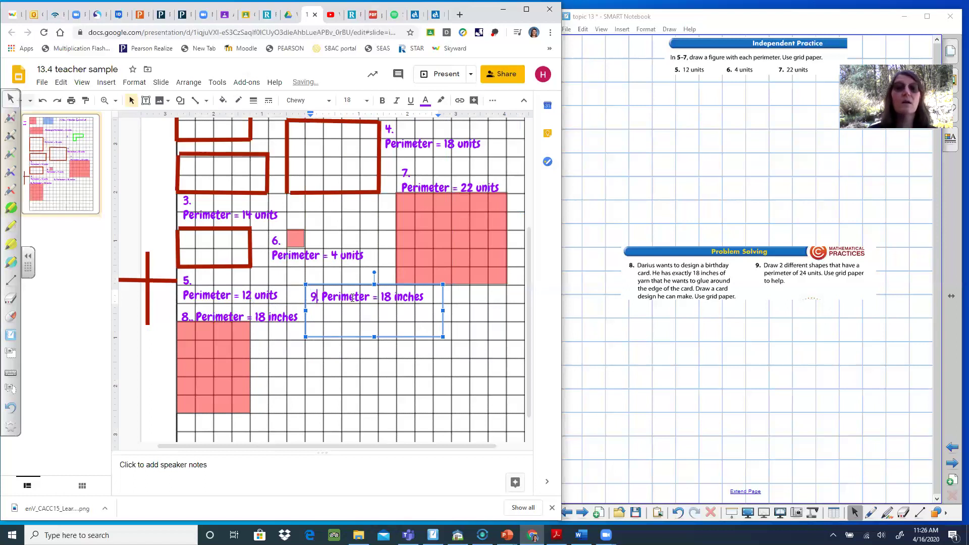
{"action": "double_click", "coordinate": [385, 297]}
{"action": "type", "text": "24"}
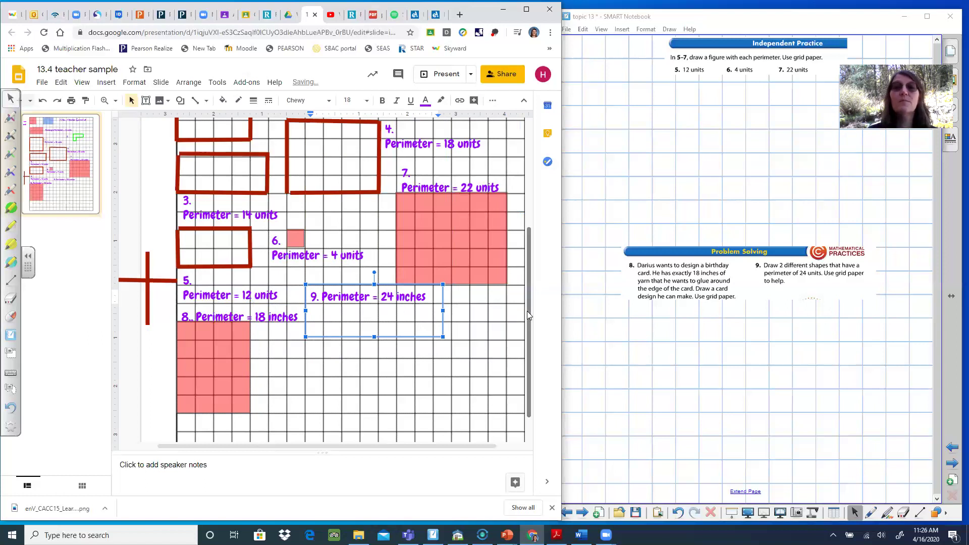
- Duplicate the blue rectangle beside the slide's title and move the copy down next to figure 8's rectangle
{"action": "scroll", "coordinate": [527, 311], "scroll_direction": "up", "scroll_amount": 4}
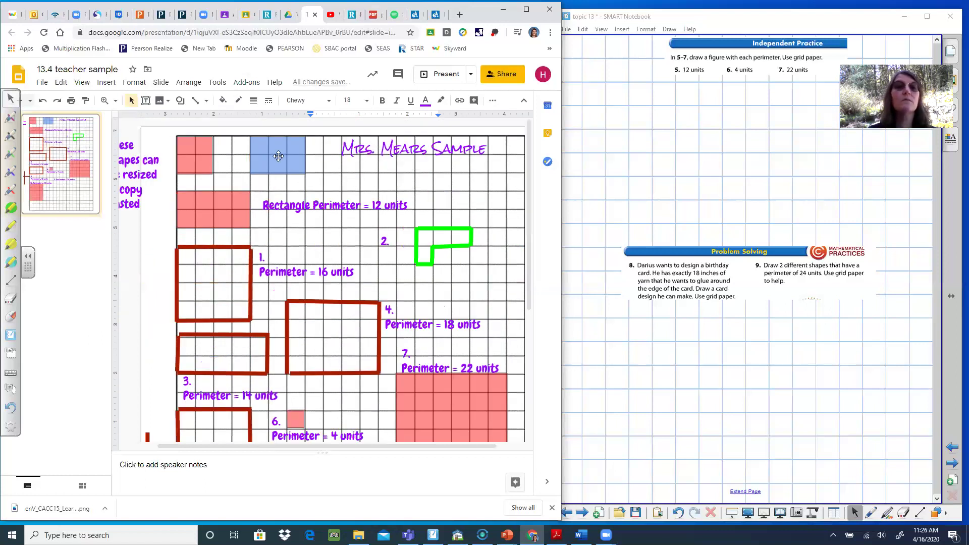
{"action": "scroll", "coordinate": [283, 162], "scroll_direction": "down", "scroll_amount": 5}
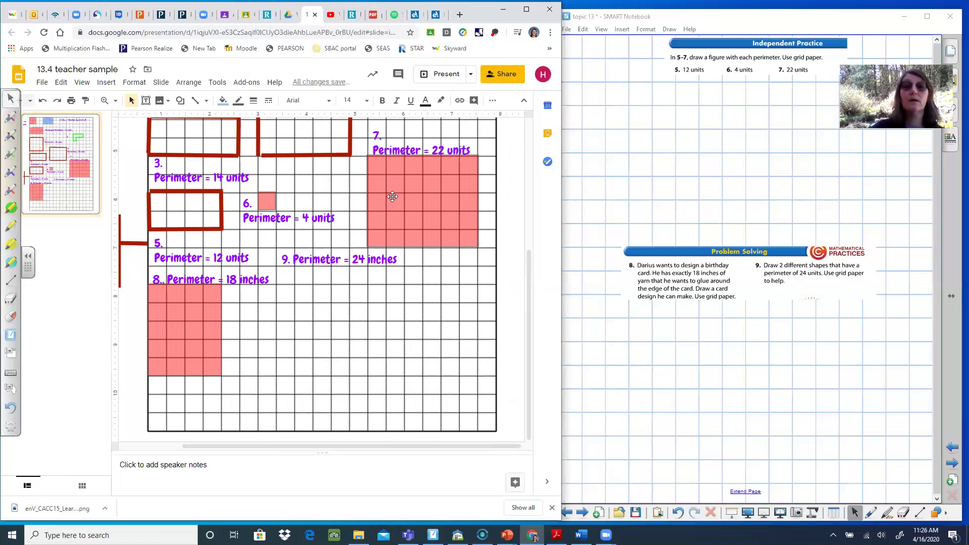
{"action": "scroll", "coordinate": [524, 246], "scroll_direction": "up", "scroll_amount": 5}
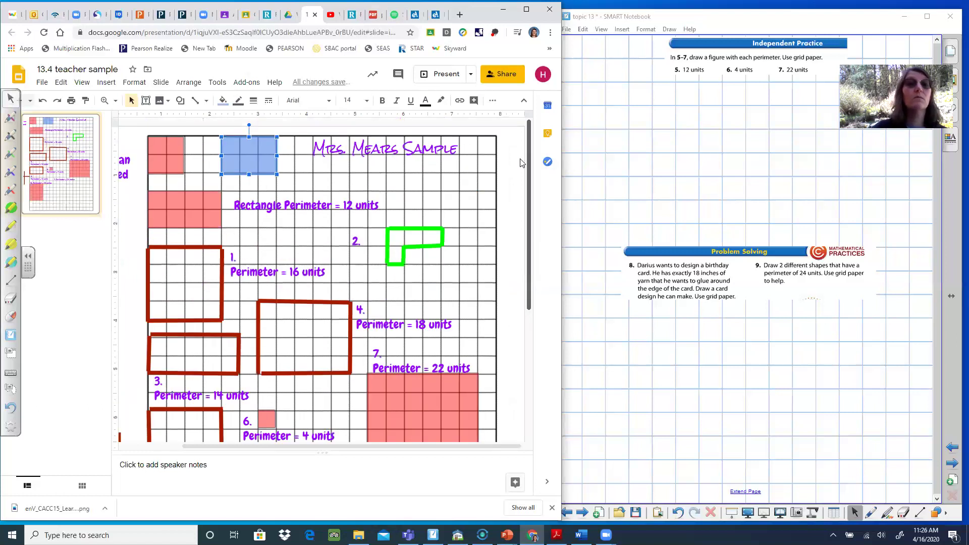
{"action": "left_click", "coordinate": [227, 146]}
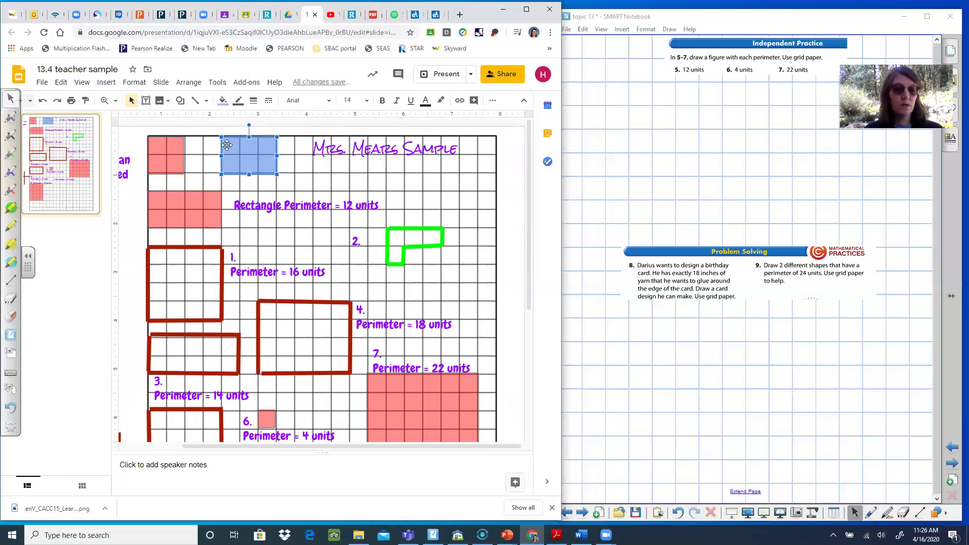
{"action": "key", "text": "ctrl+d"}
{"action": "key", "text": "Down"}
{"action": "key", "text": "Down"}
{"action": "key", "text": "Down"}
{"action": "key", "text": "Down"}
{"action": "key", "text": "Down"}
{"action": "key", "text": "Down"}
{"action": "key", "text": "Down"}
{"action": "key", "text": "Down"}
{"action": "key", "text": "Down"}
{"action": "key", "text": "Down"}
{"action": "key", "text": "Down"}
{"action": "key", "text": "Down"}
{"action": "key", "text": "Down"}
{"action": "key", "text": "Down"}
{"action": "key", "text": "Down"}
{"action": "key", "text": "Down"}
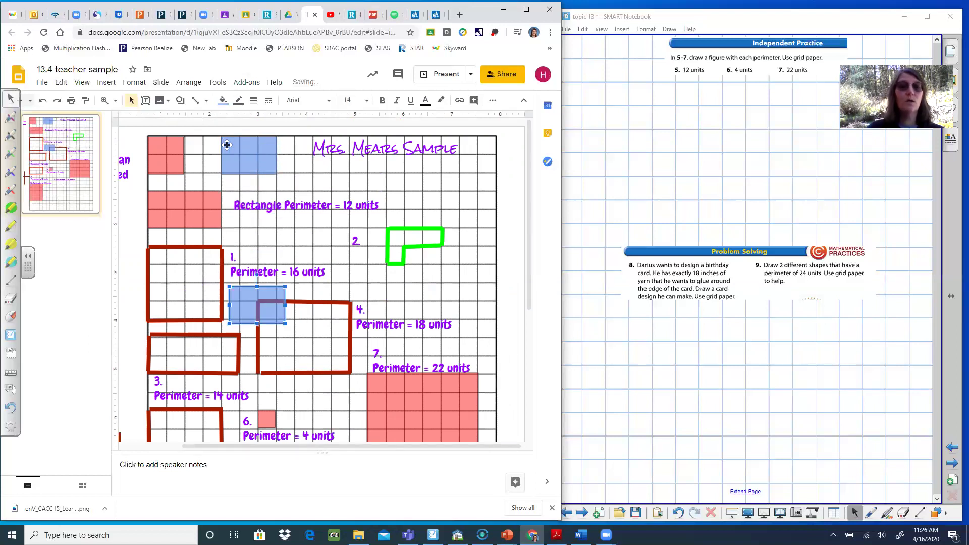
{"action": "key", "text": "Delete"}
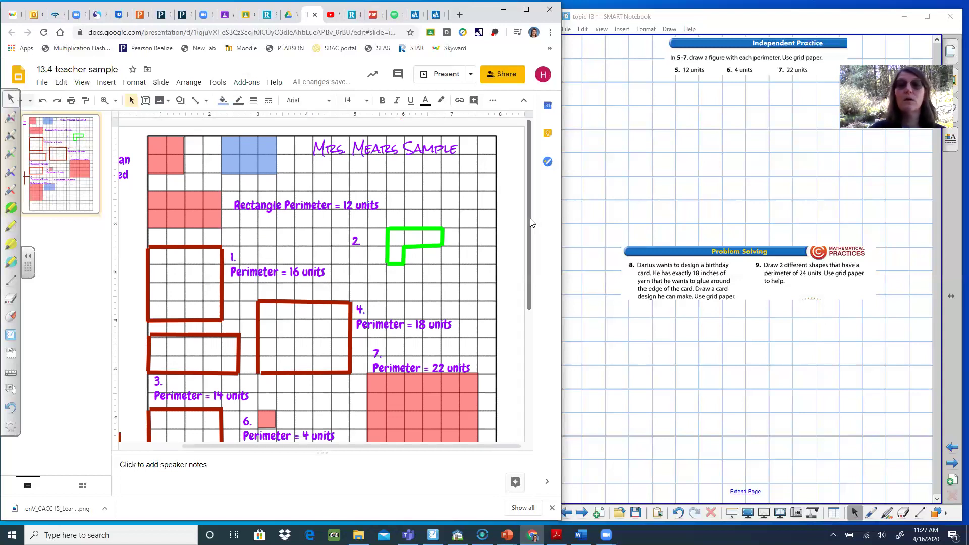
- Place the blue copy directly below label 9 and enlarge it to 6 by 6 squares
{"action": "left_click_drag", "start_coordinate": [530, 296], "coordinate": [530, 418]}
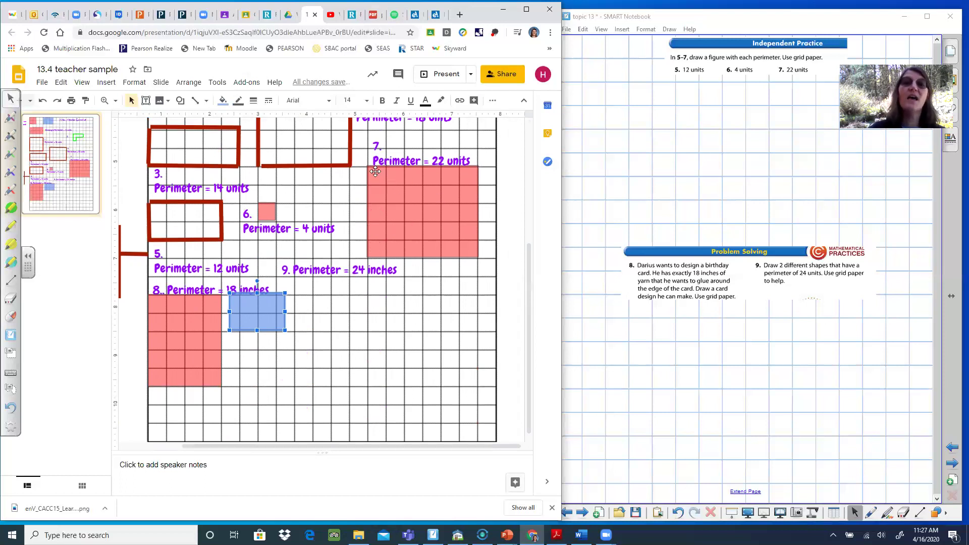
{"action": "left_click_drag", "start_coordinate": [269, 321], "coordinate": [367, 369]}
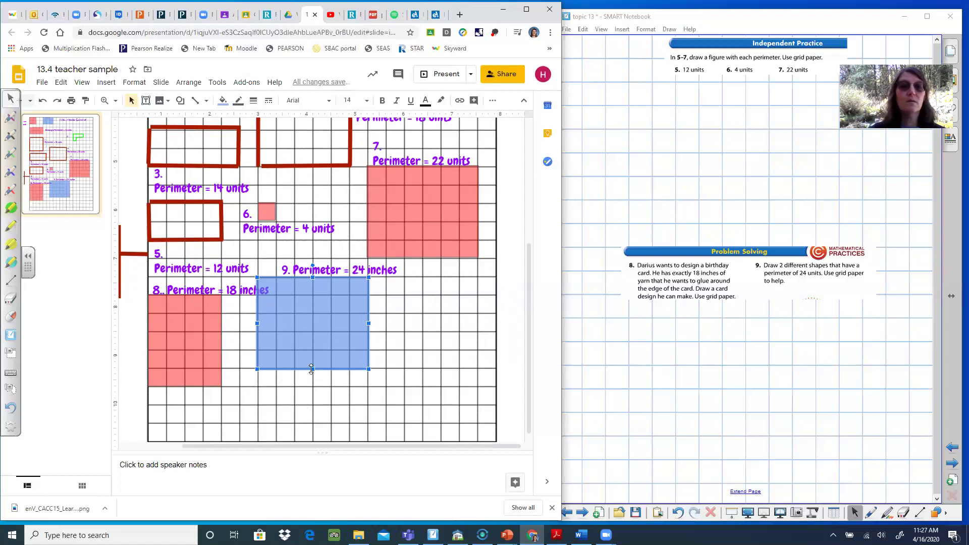
{"action": "left_click_drag", "start_coordinate": [313, 369], "coordinate": [313, 388]}
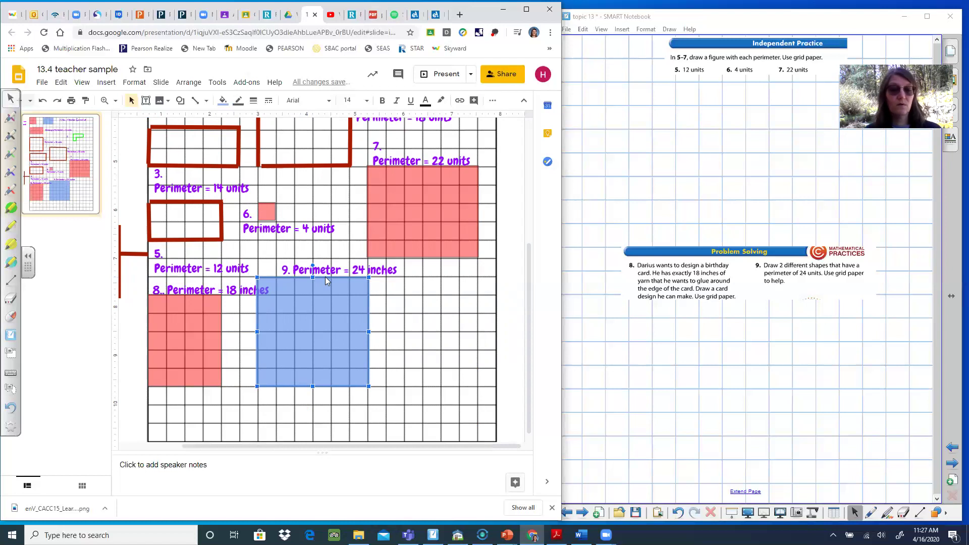
- Duplicate figure 9's blue square against the grid's right edge and resize the copy to 5 squares wide by 7 squares tall
{"action": "left_click_drag", "start_coordinate": [325, 276], "coordinate": [441, 306]}
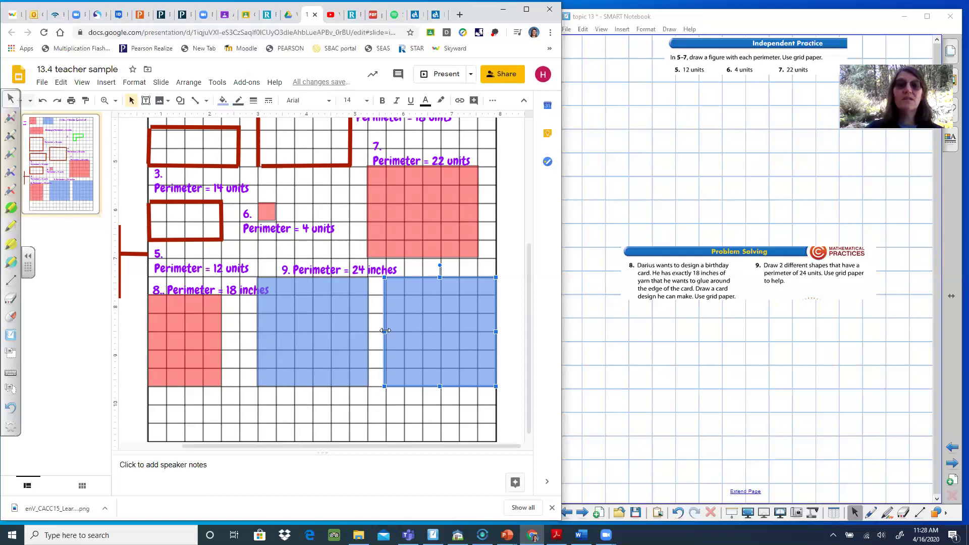
{"action": "left_click_drag", "start_coordinate": [385, 331], "coordinate": [405, 331]}
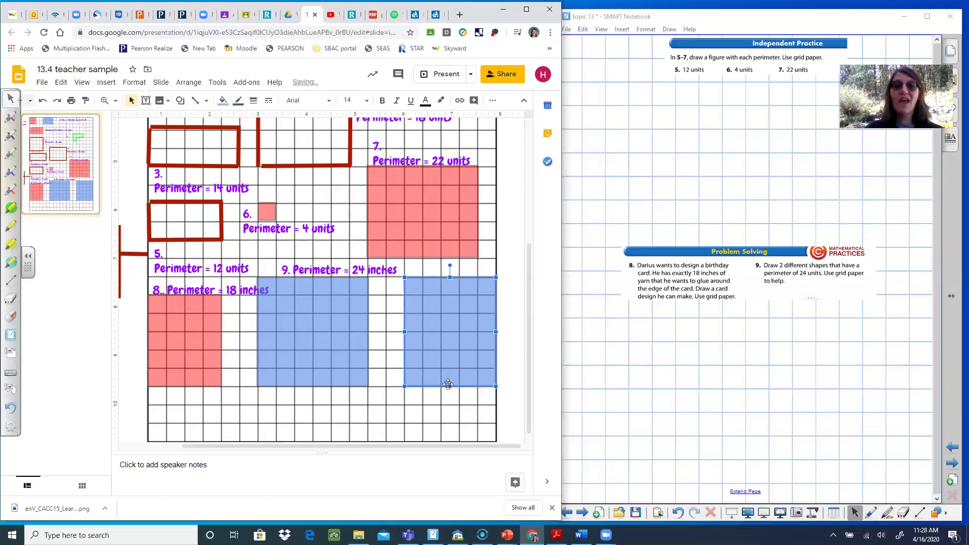
{"action": "left_click_drag", "start_coordinate": [449, 387], "coordinate": [448, 404]}
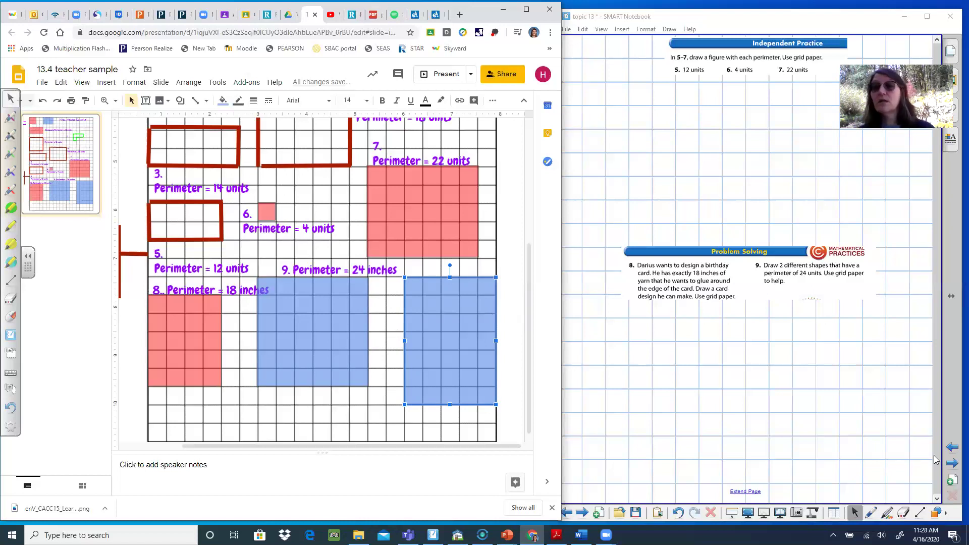
- Switch to SMART Notebook, go to the page with problems 10 to 13, and widen its window across most of the screen
{"action": "left_click", "coordinate": [952, 463]}
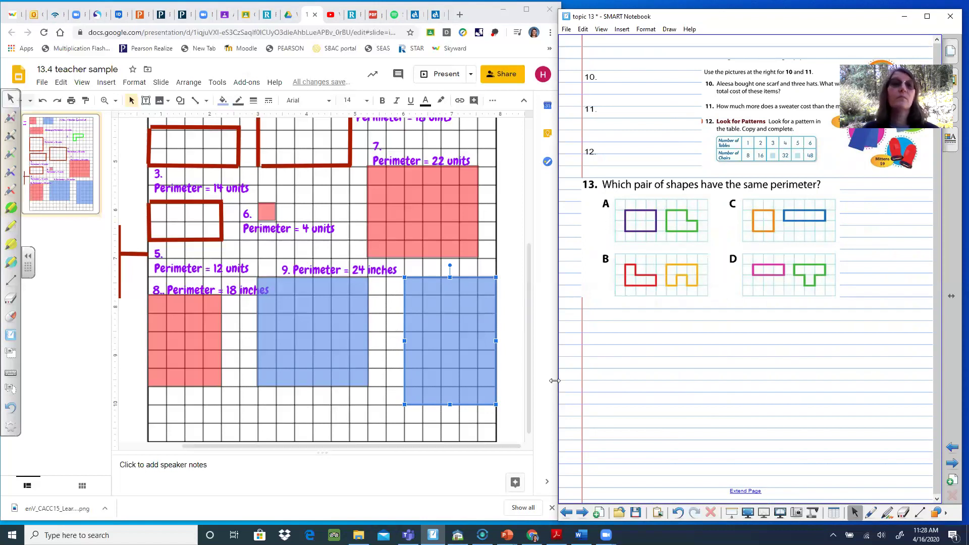
{"action": "left_click_drag", "start_coordinate": [554, 380], "coordinate": [62, 380]}
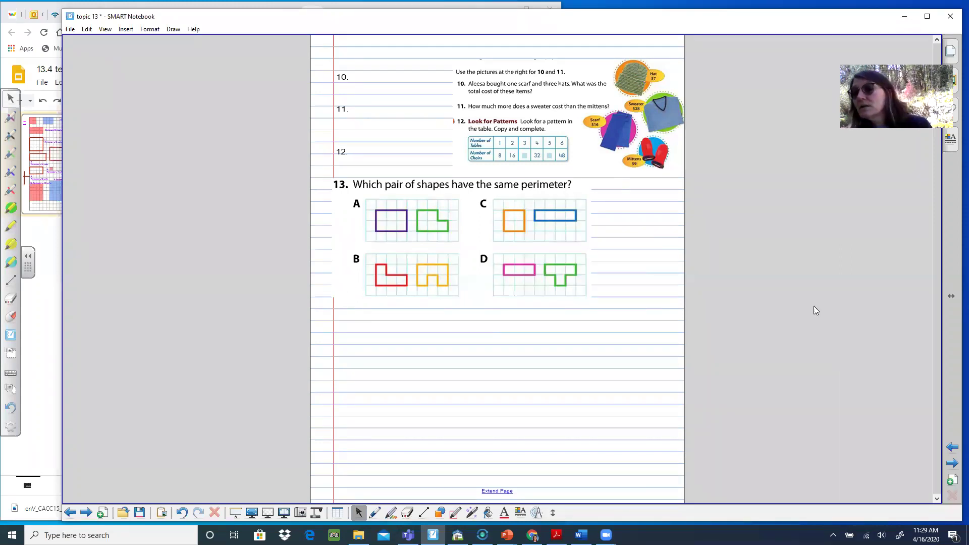
{"action": "left_click", "coordinate": [953, 452]}
{"action": "left_click", "coordinate": [952, 465]}
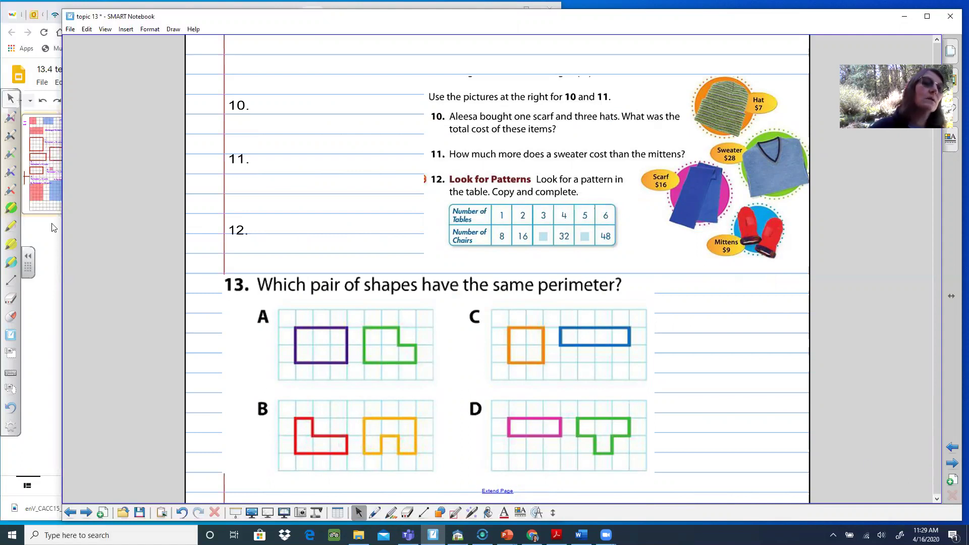
- Highlight "one scarf" in problem 10 in green and circle the $16 scarf picture
{"action": "left_click", "coordinate": [10, 208]}
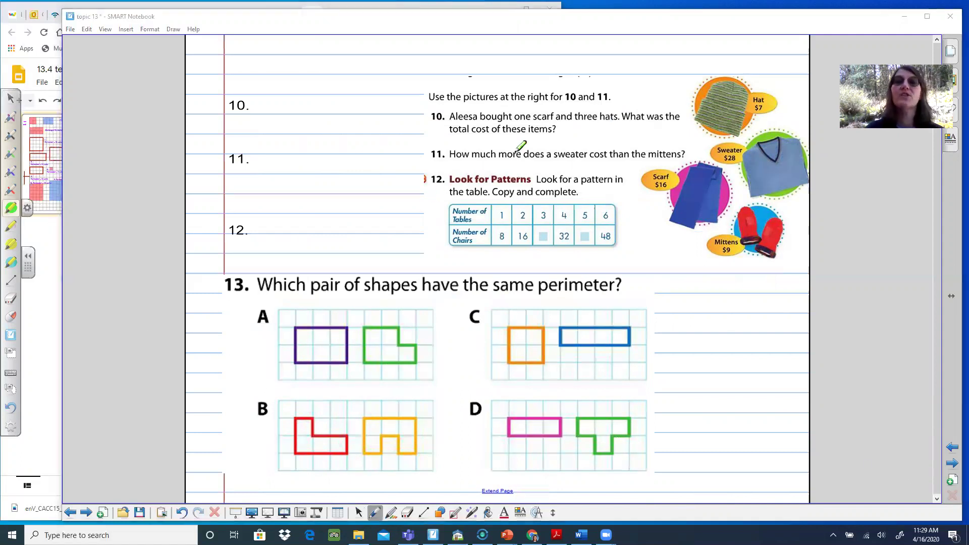
{"action": "left_click_drag", "start_coordinate": [511, 116], "coordinate": [555, 117]}
{"action": "mouse_move", "coordinate": [637, 188]}
{"action": "left_mouse_down"}
{"action": "mouse_move", "coordinate": [684, 217]}
{"action": "mouse_move", "coordinate": [727, 199]}
{"action": "mouse_move", "coordinate": [687, 154]}
{"action": "mouse_move", "coordinate": [654, 157]}
{"action": "mouse_move", "coordinate": [632, 190]}
{"action": "left_mouse_up"}
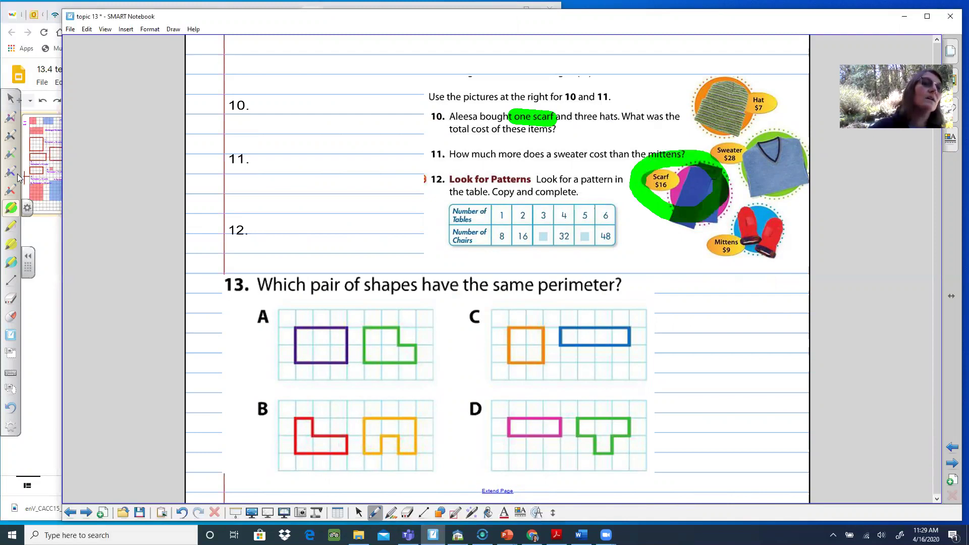